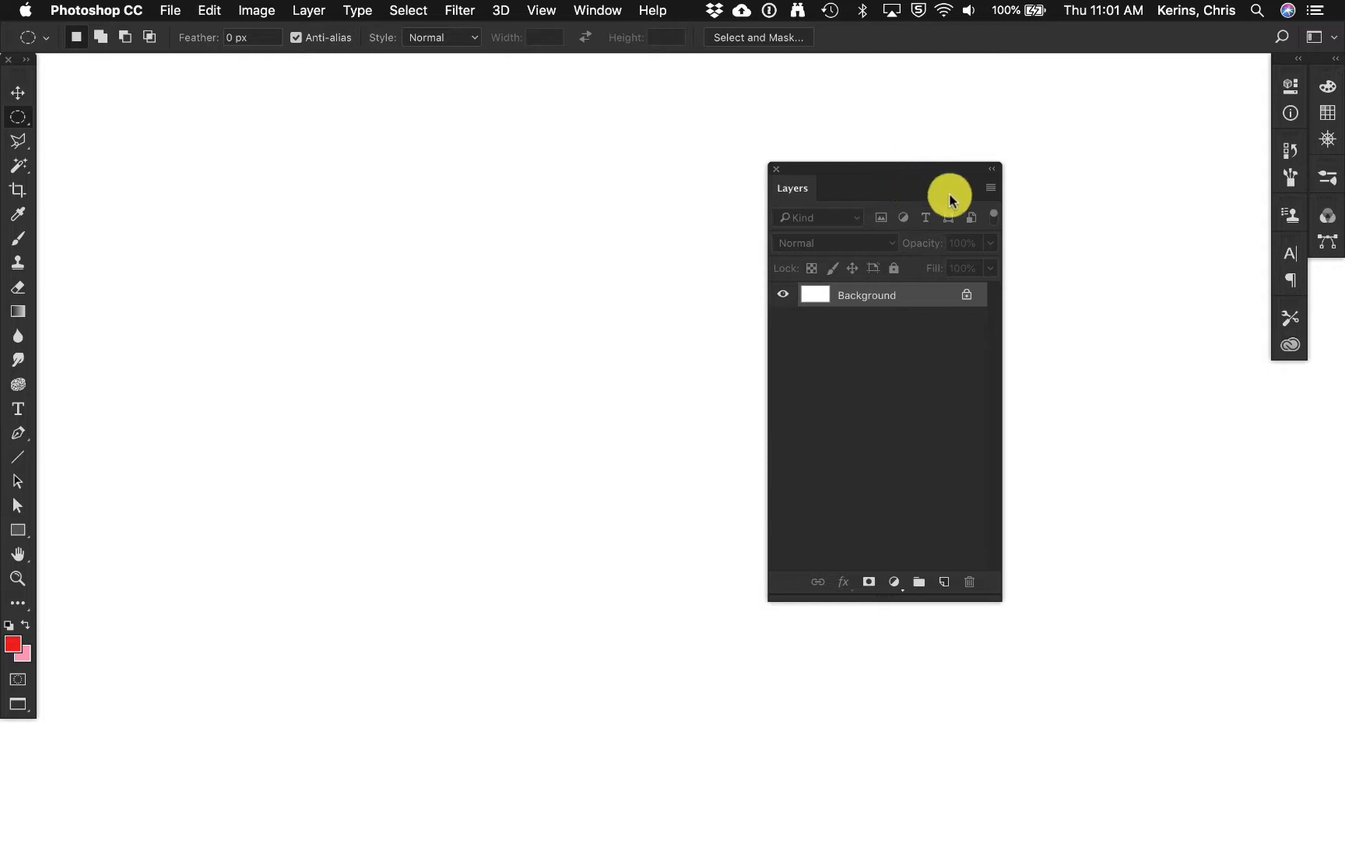
left_click(990, 191)
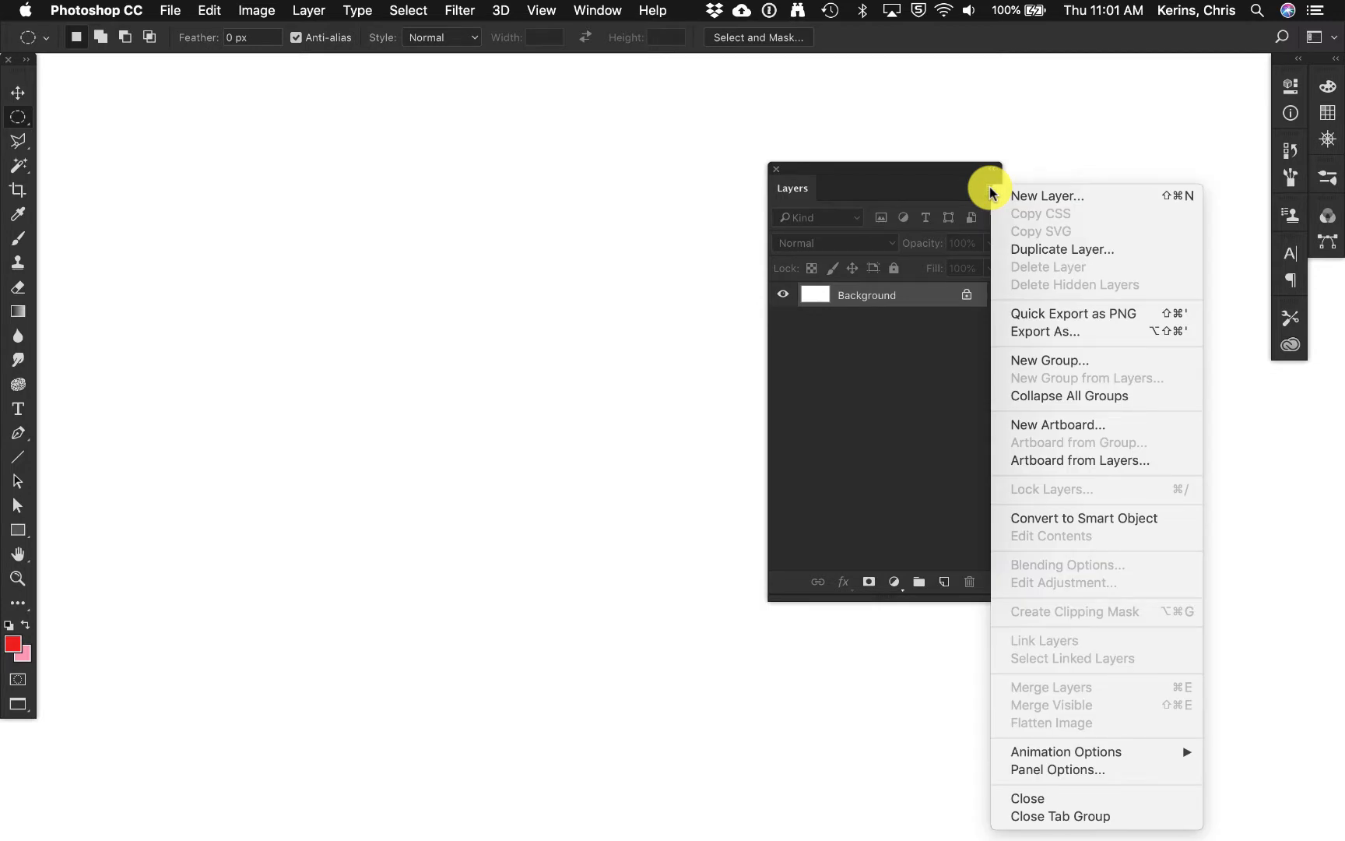
left_click(955, 171)
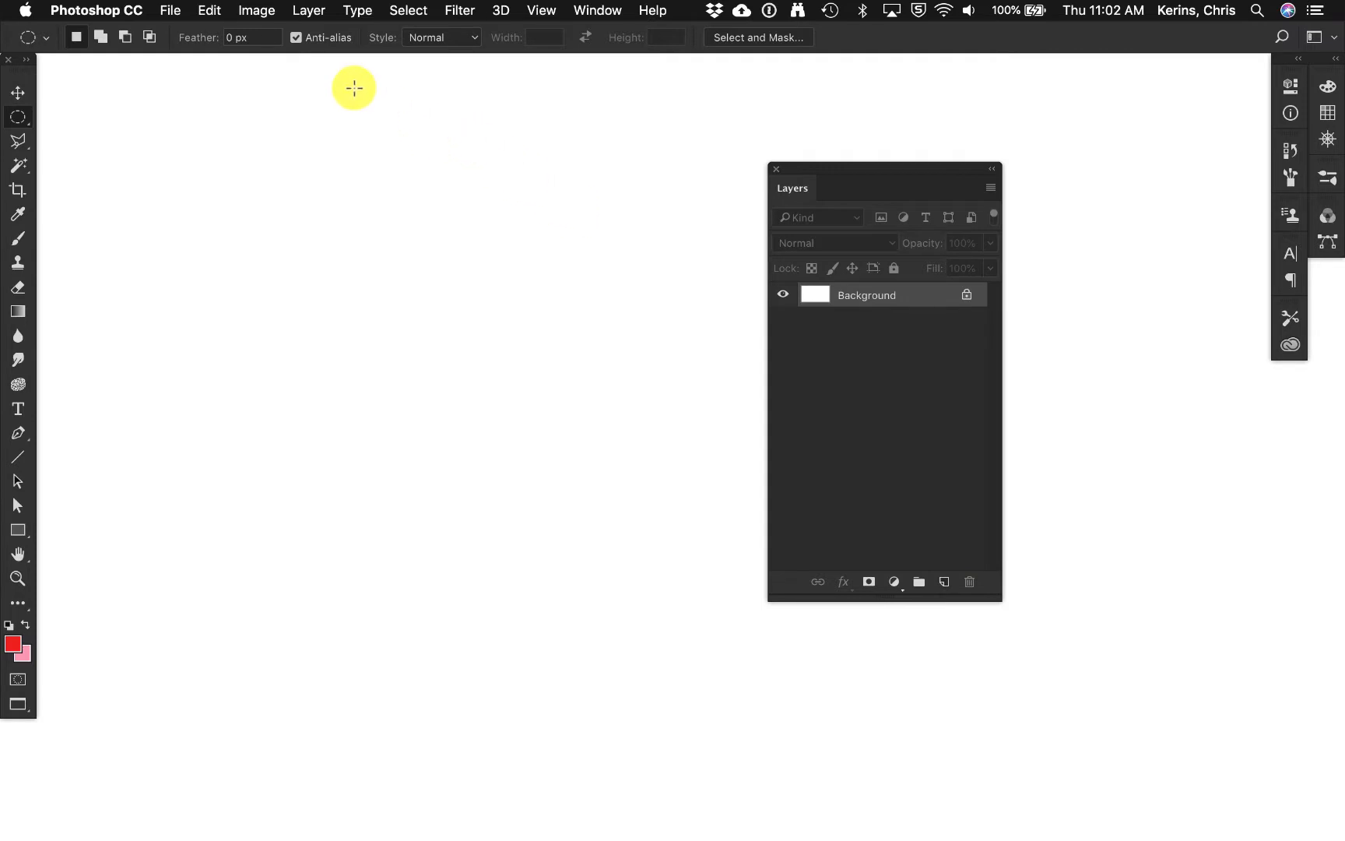
left_click(314, 10)
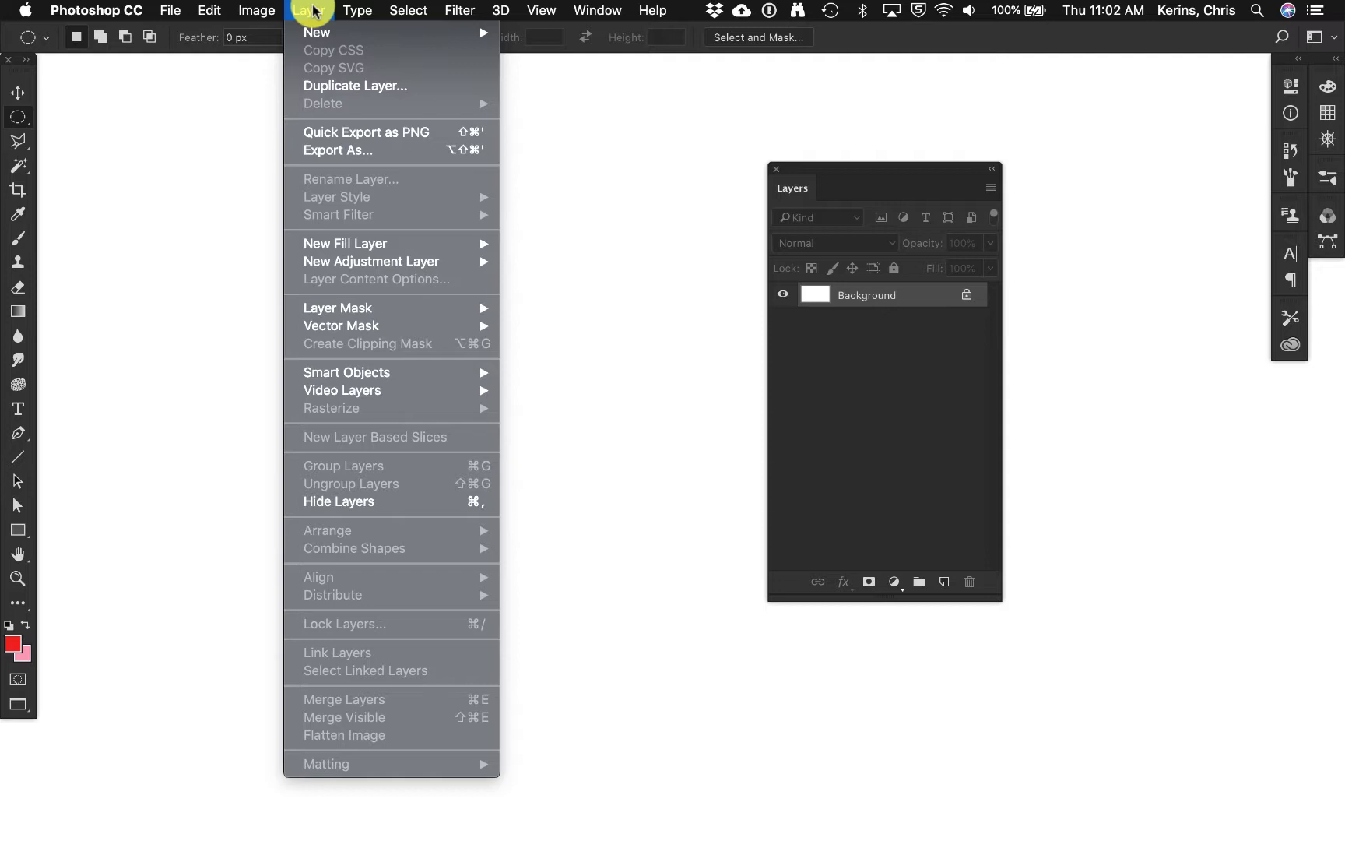
left_click(992, 190)
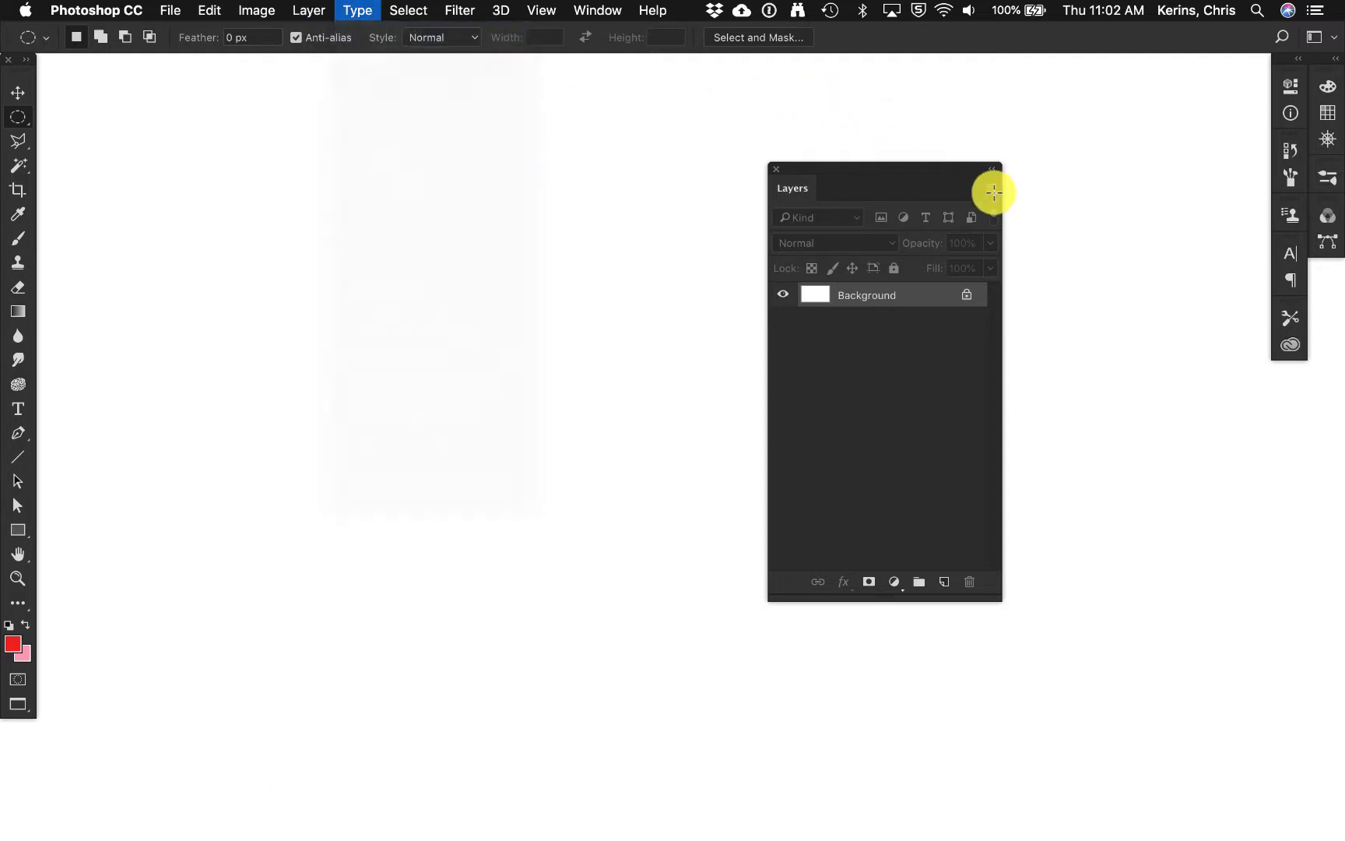
left_click(992, 193)
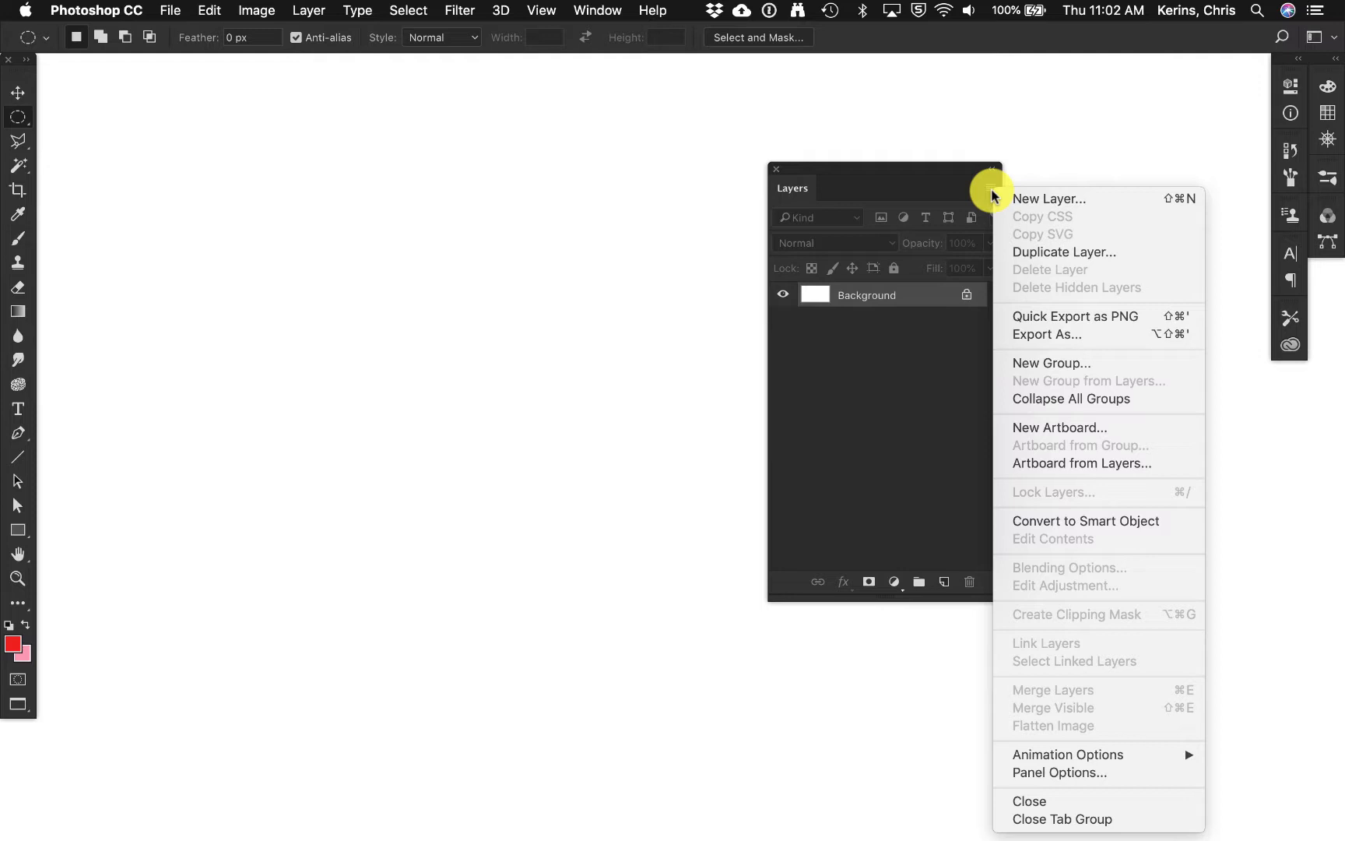
left_click(992, 192)
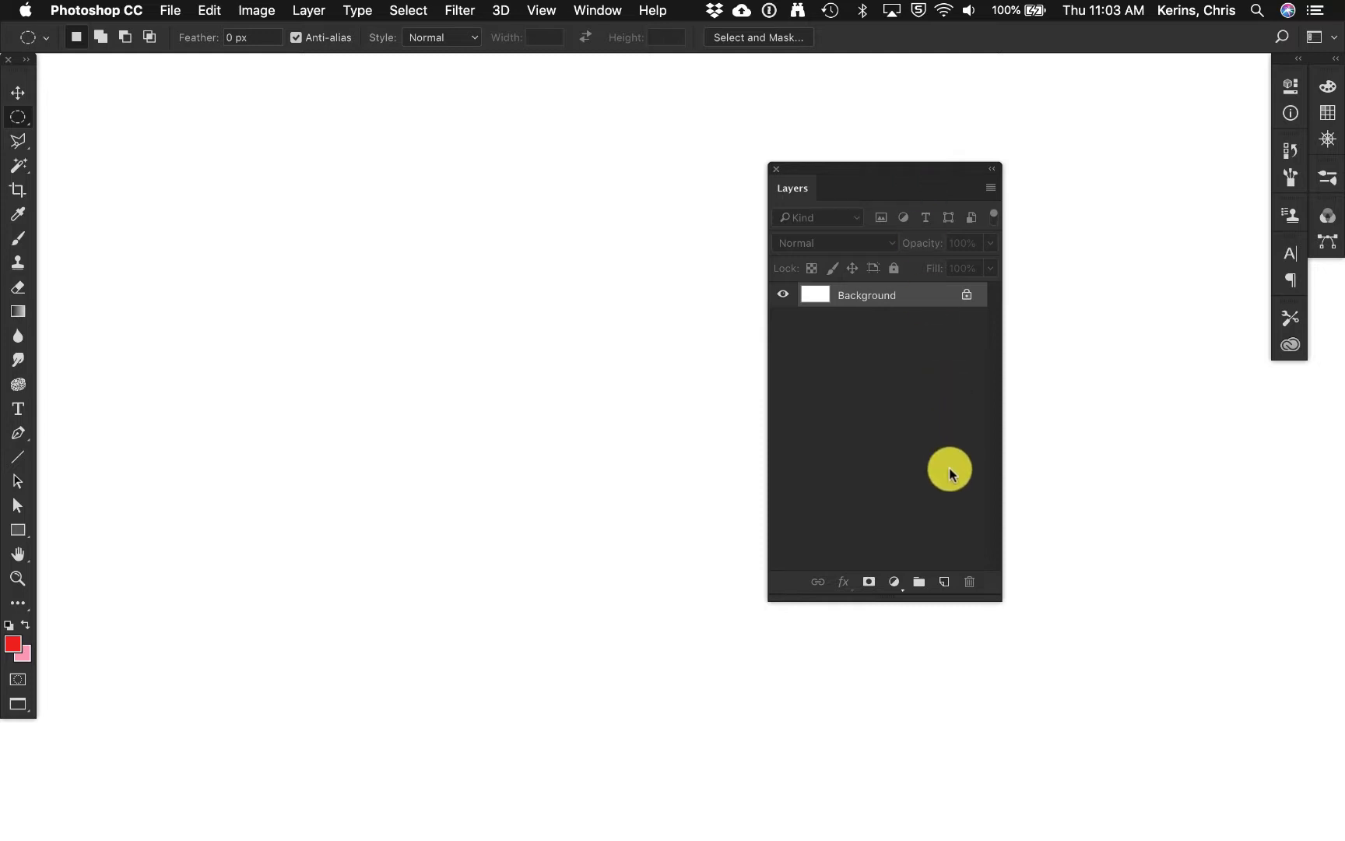
Step: Add a new layer, fill a large circular selection on it with the red foreground color, and deselect
left_click(944, 583)
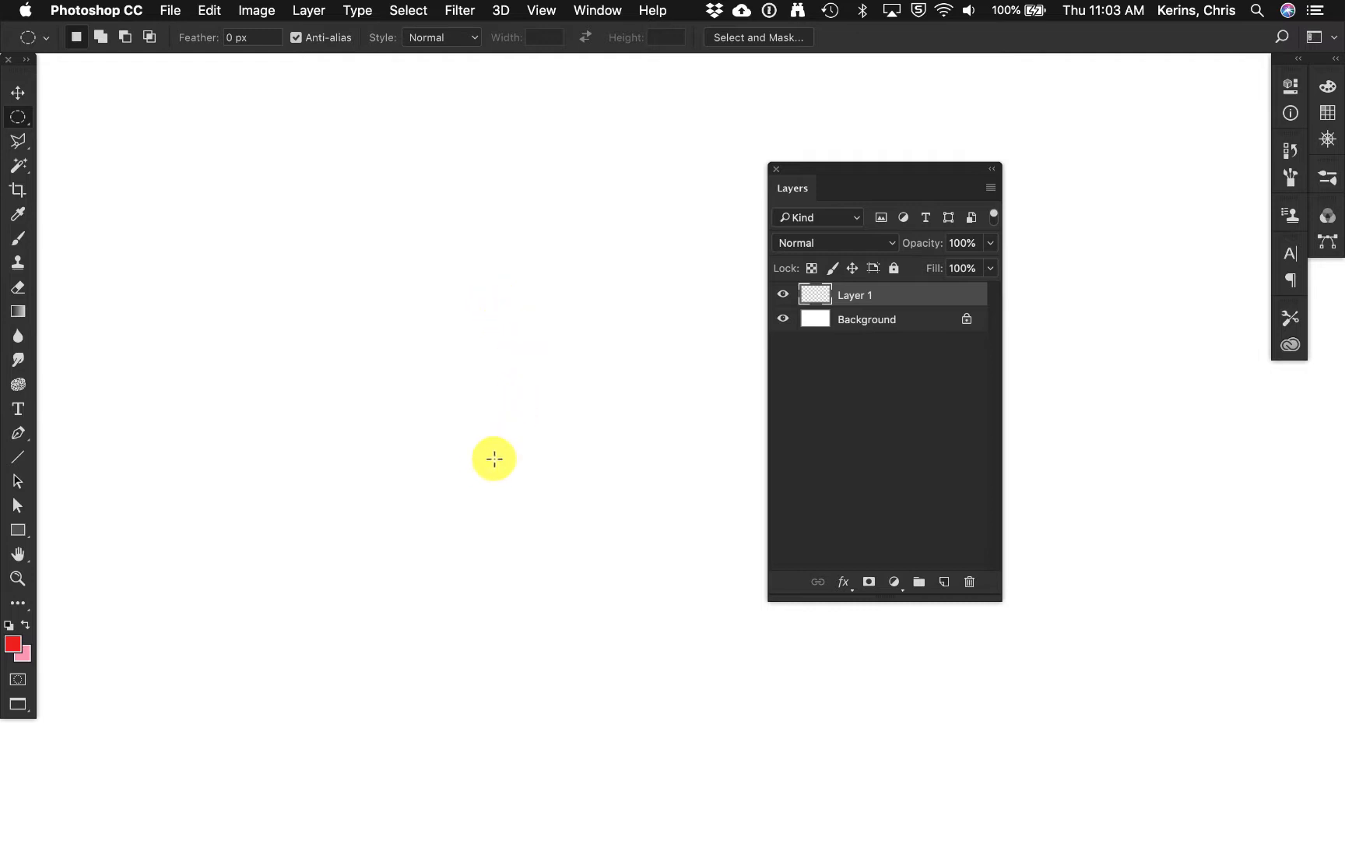
left_click_drag(499, 454, 701, 235)
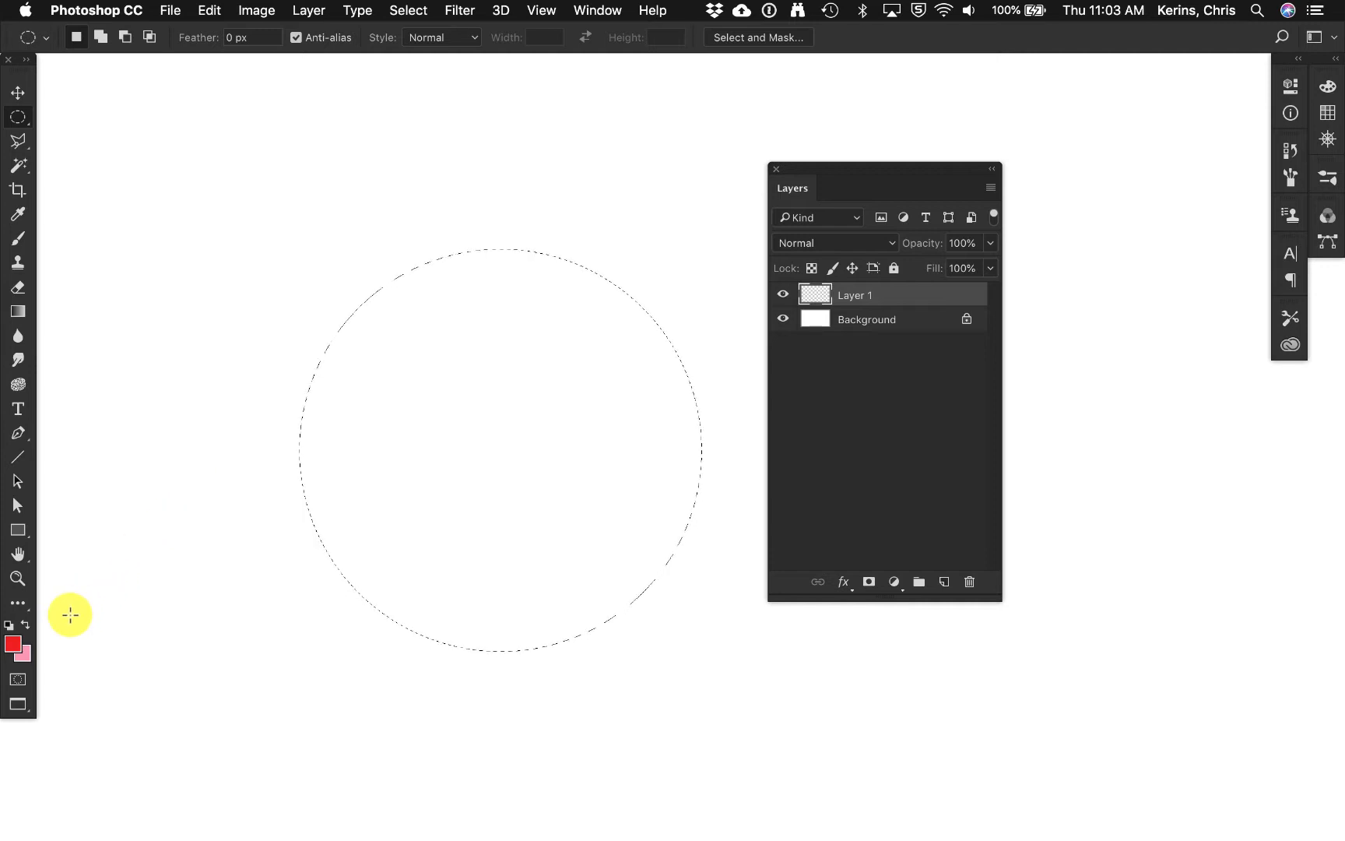
key("alt+BackSpace")
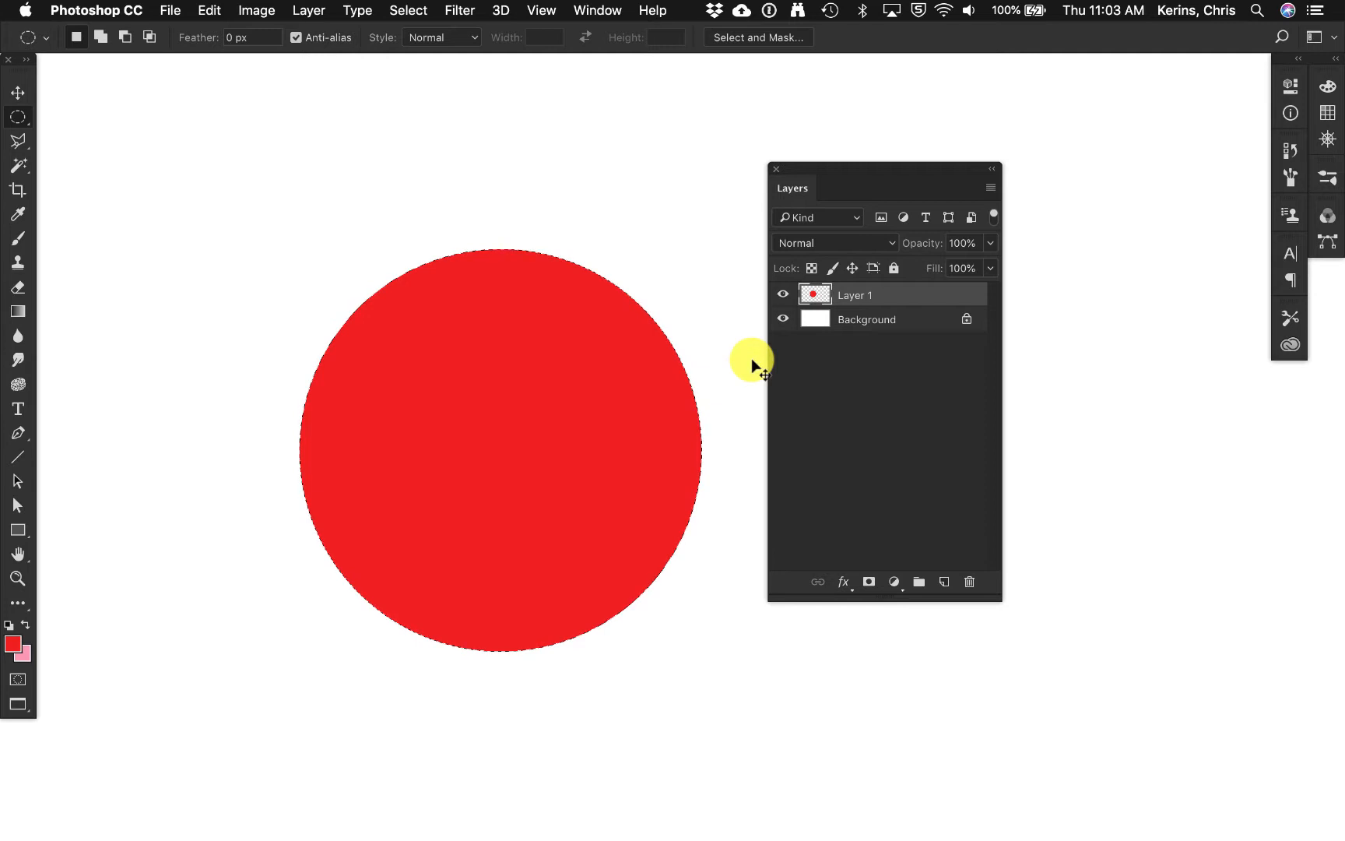
key("super+d")
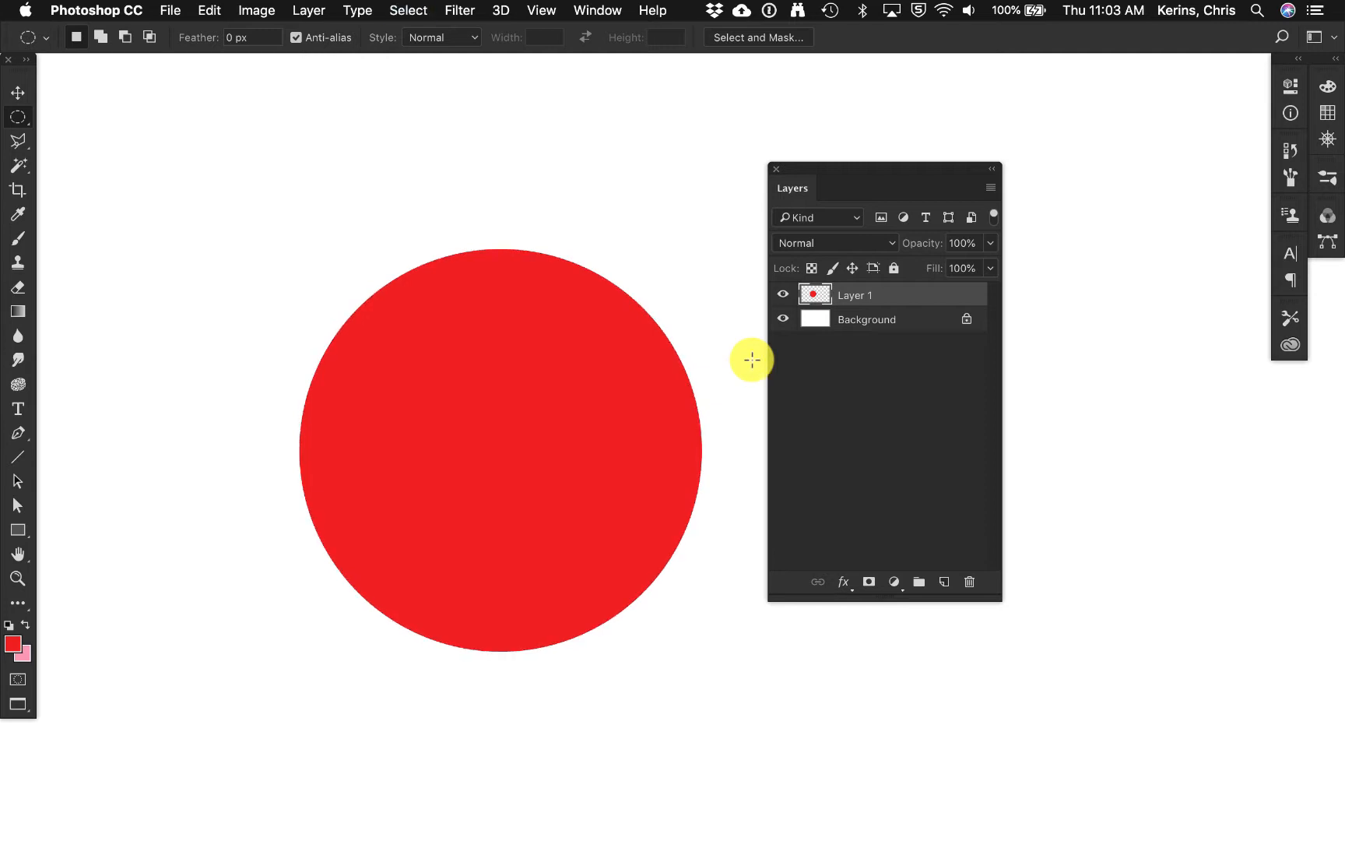
Step: Rename the layer holding the circle to Red Circle
double_click(859, 297)
type("Red Circle")
key("Return")
Step: Create a new layer named Blue Square above the Red Circle layer
left_click(309, 10)
mouse_move(315, 31)
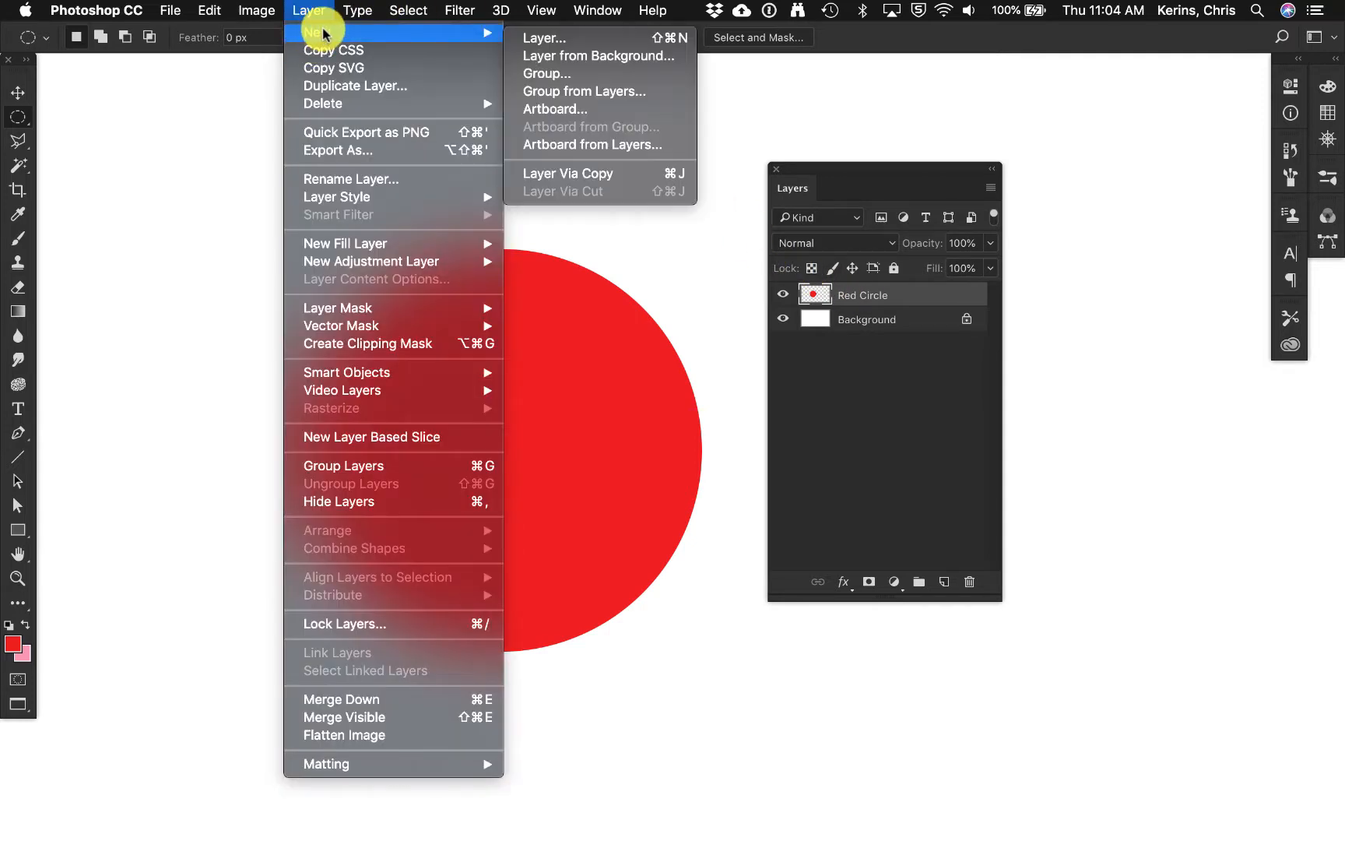
left_click(537, 39)
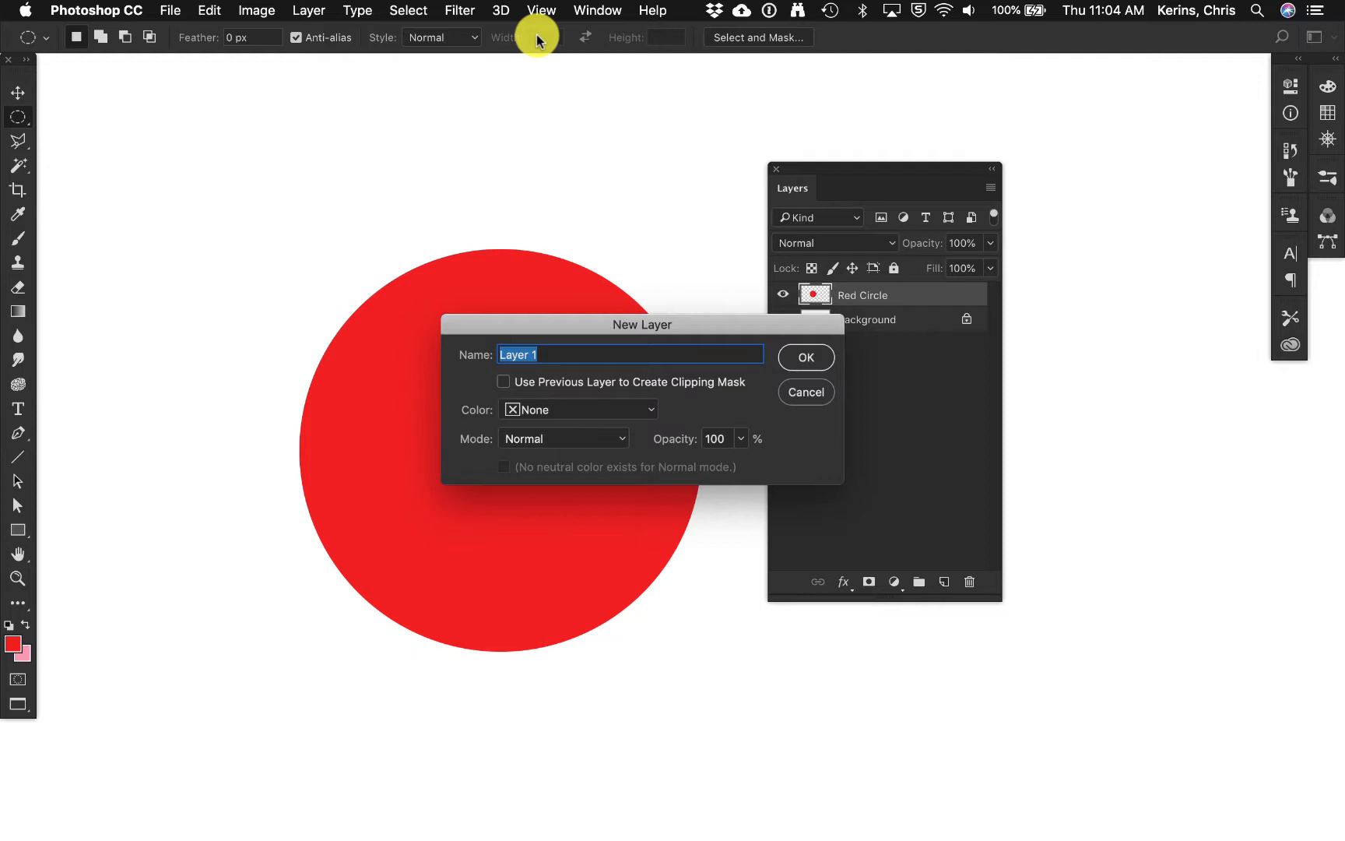
type("Blue Square")
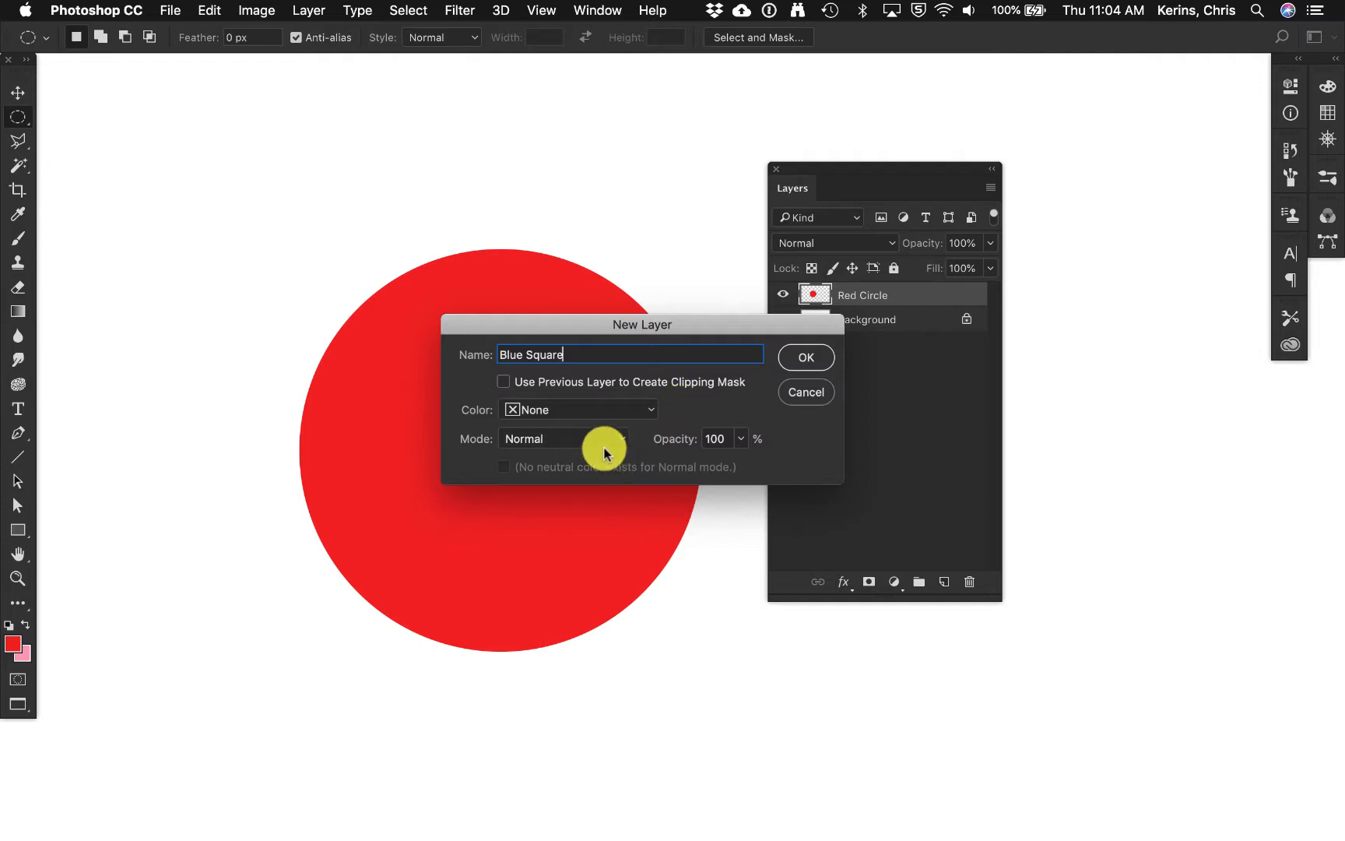
left_click(807, 358)
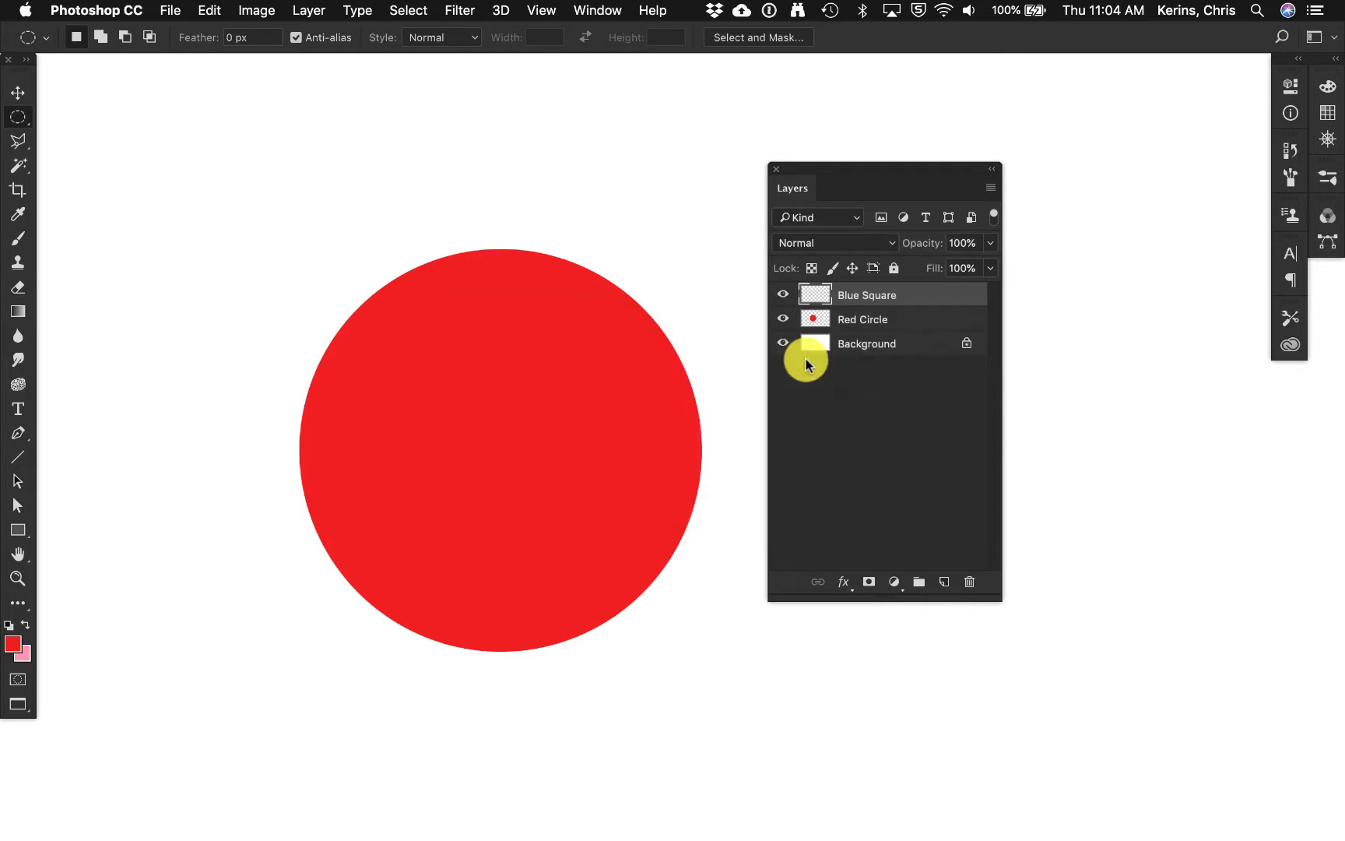
Step: Fill a square marquee selection overlapping the circle's upper right with blue (#2611f2) on the Blue Square layer, and deselect
right_click(15, 120)
left_click(117, 116)
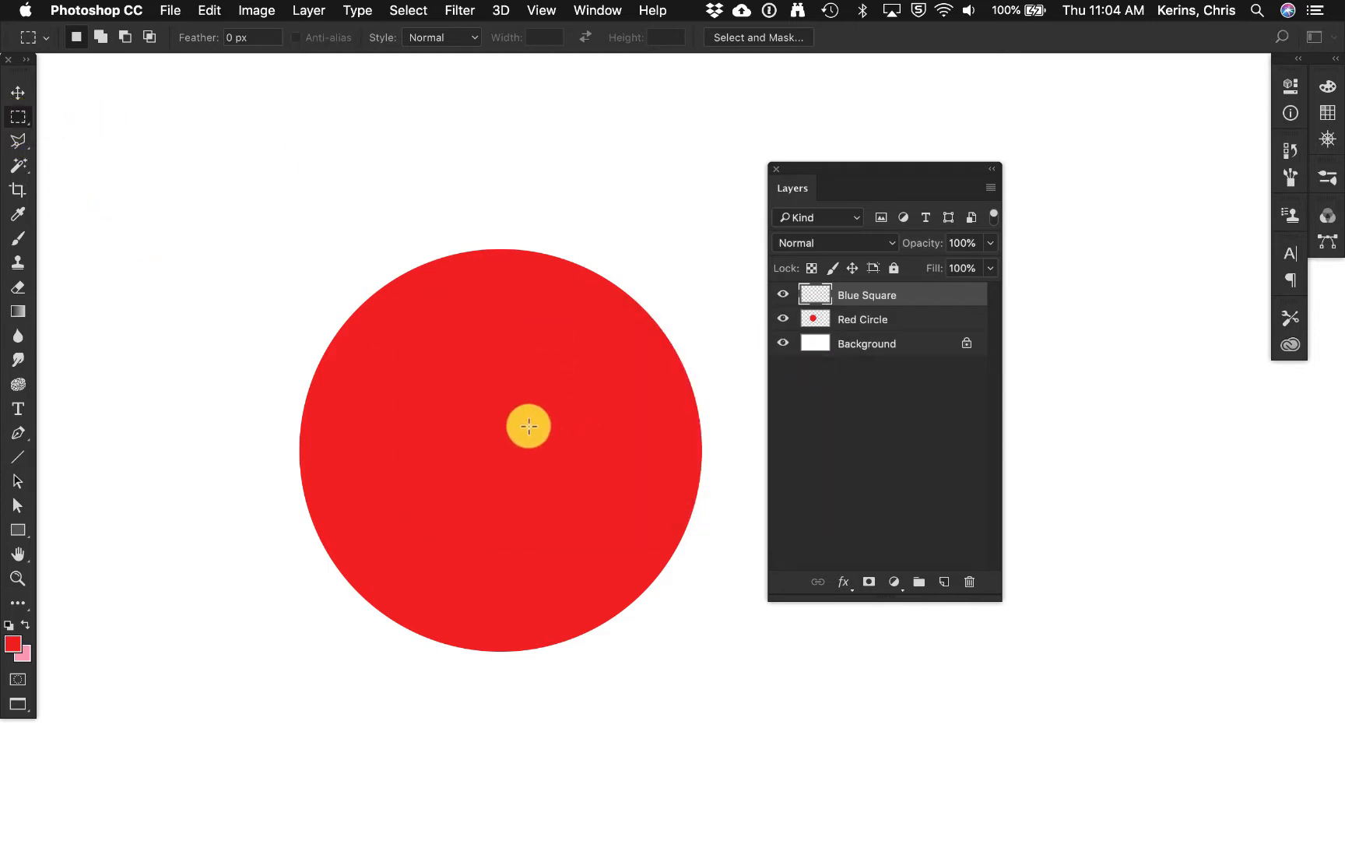
left_click_drag(433, 114, 818, 510)
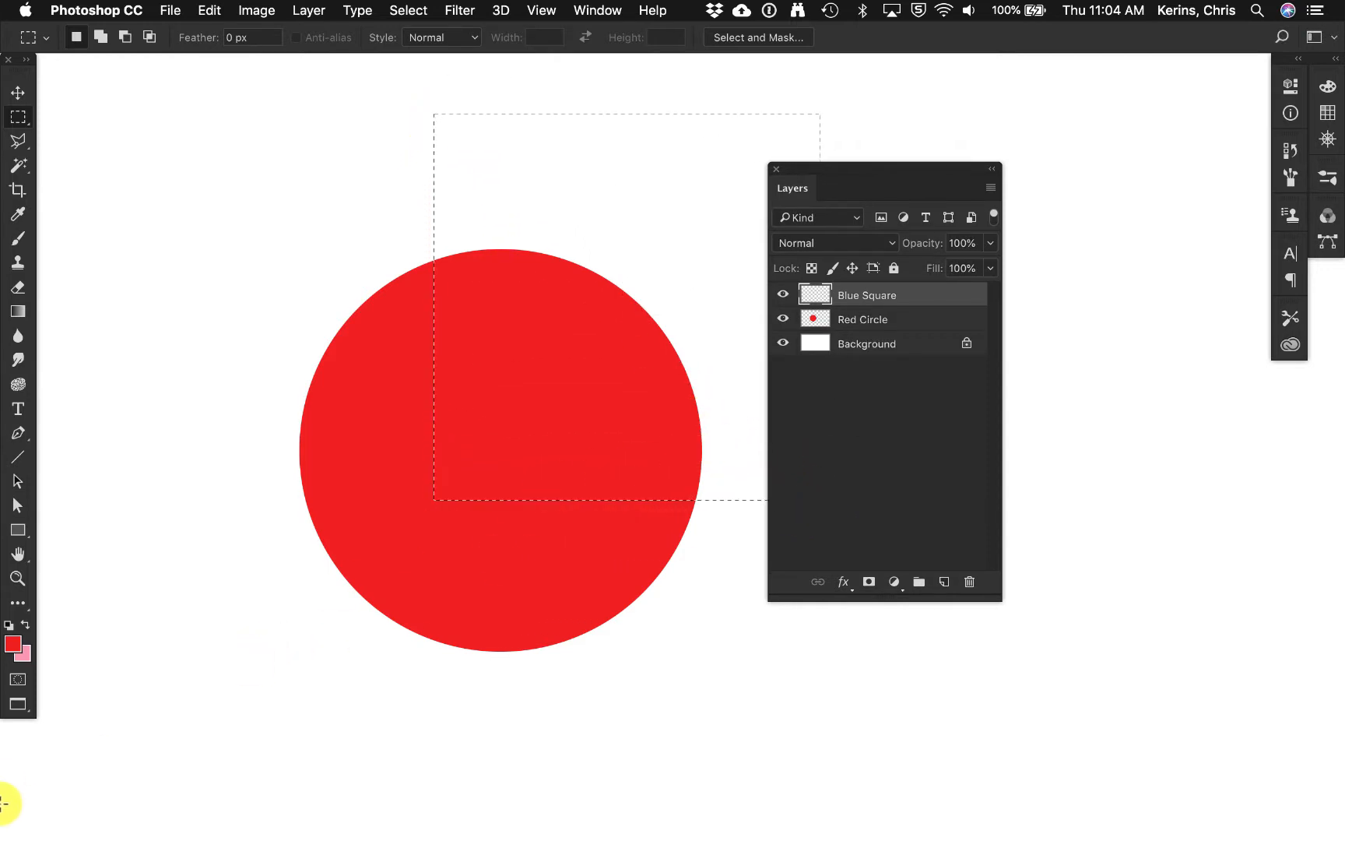
left_click(13, 644)
left_click(662, 346)
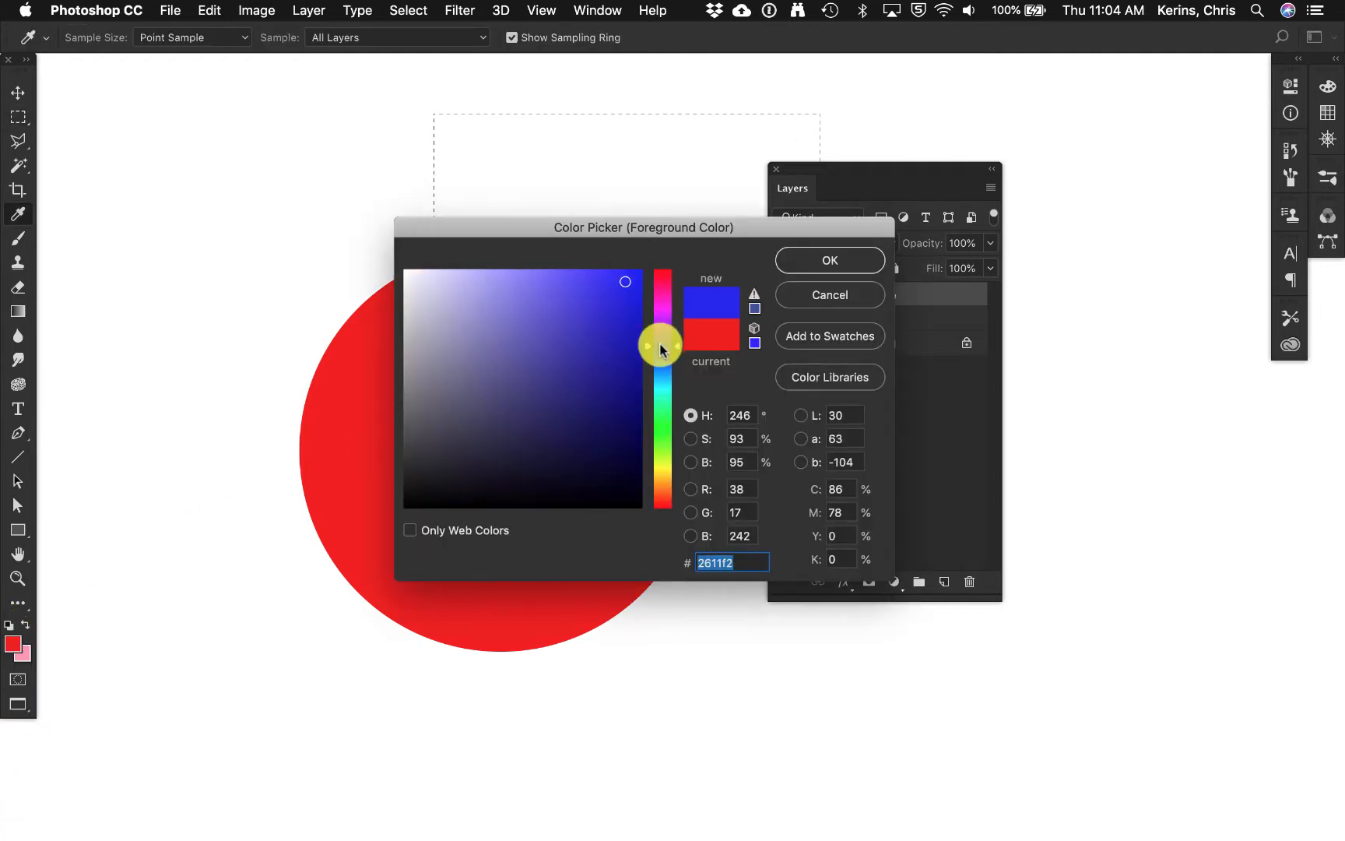
left_click(869, 258)
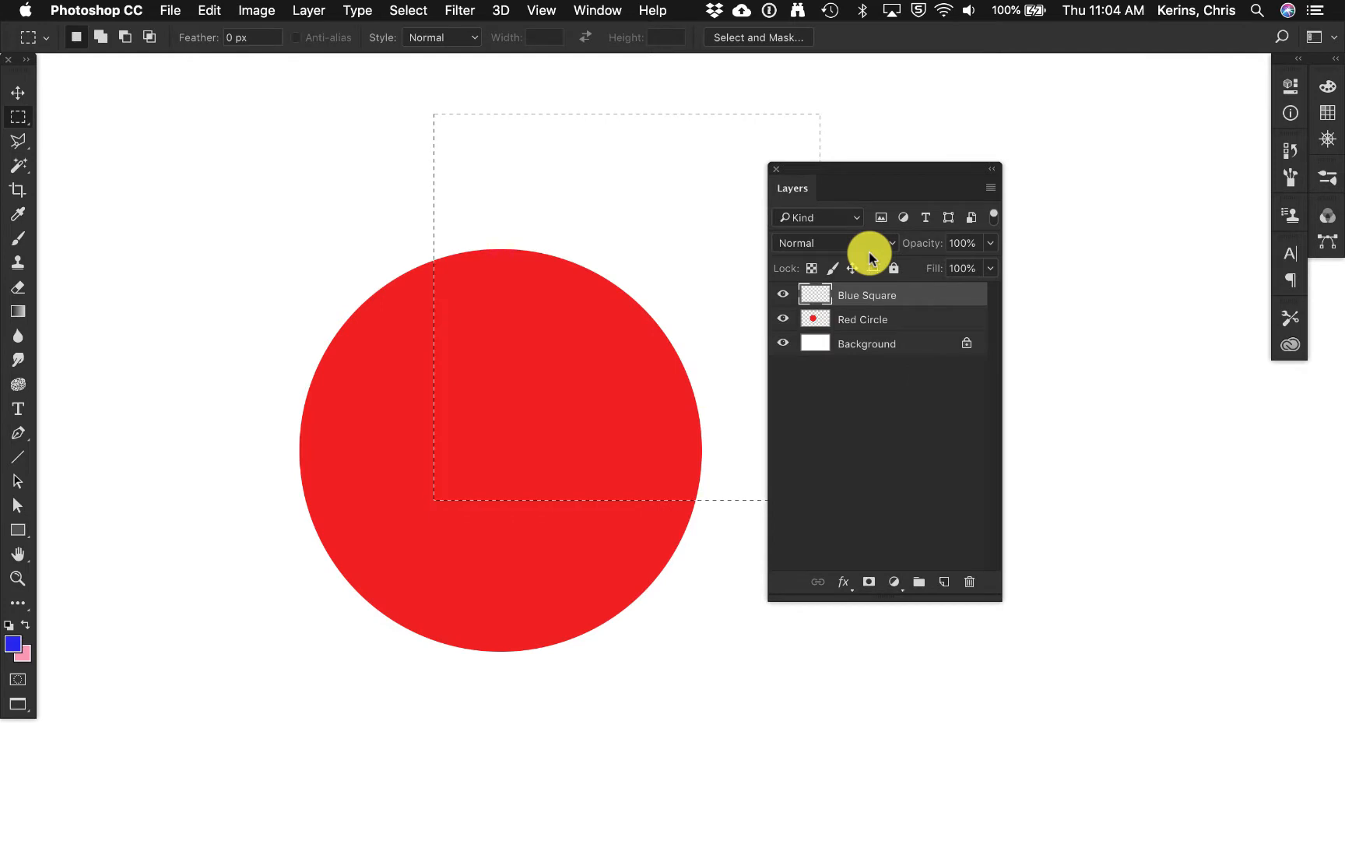
key("alt+BackSpace")
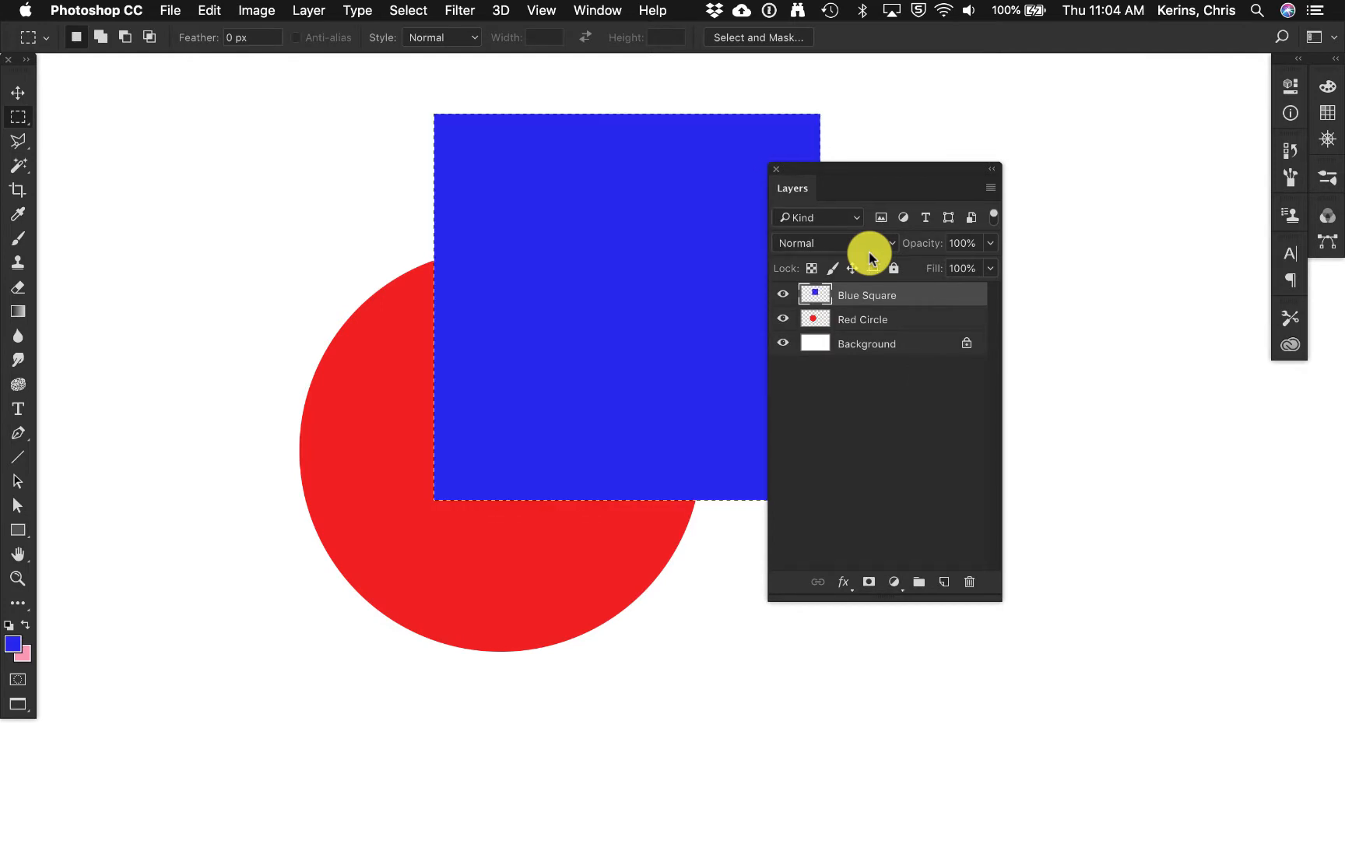
key("super+d")
Step: Create a new layer named Yellow Triangle above the Blue Square layer
left_click(990, 193)
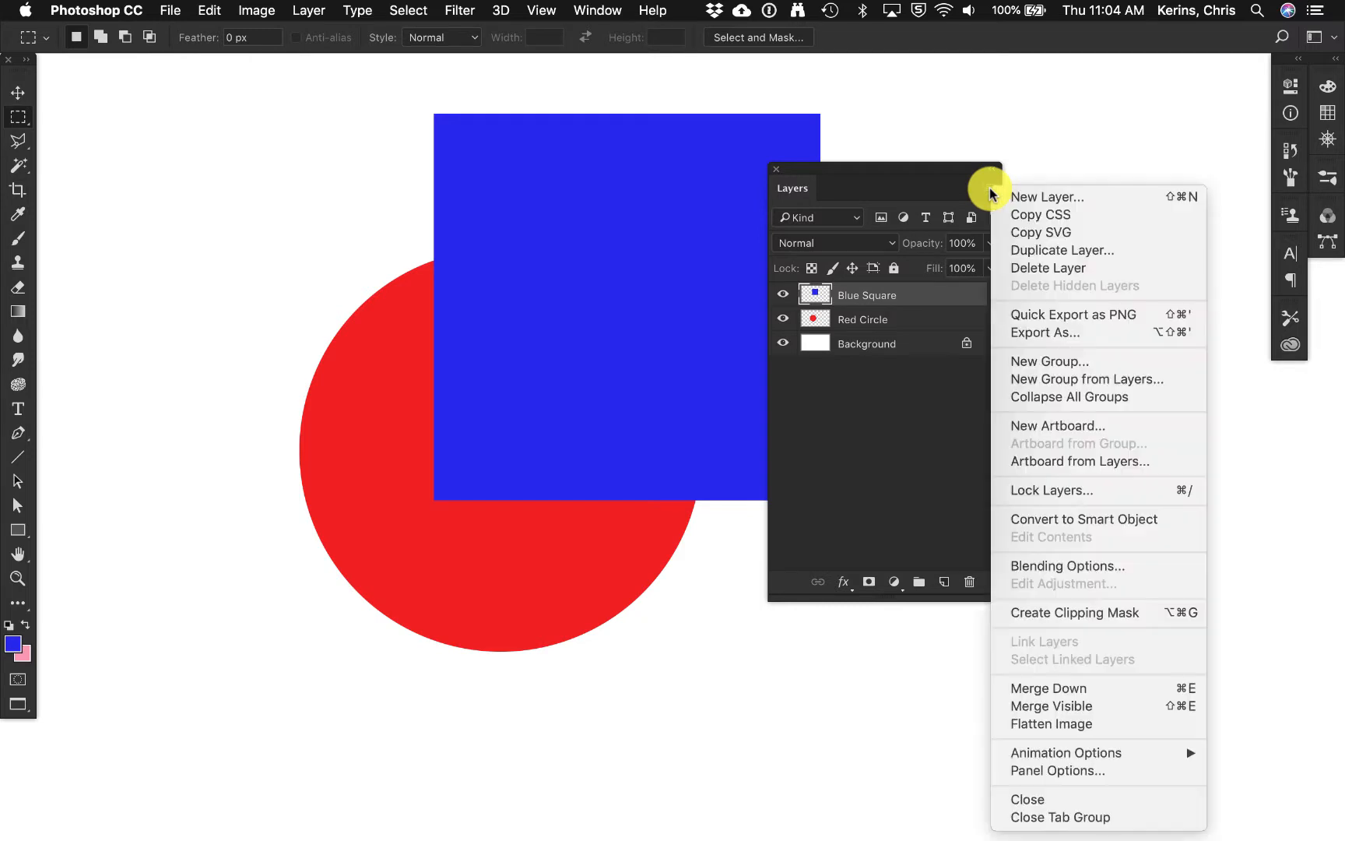
left_click(1031, 194)
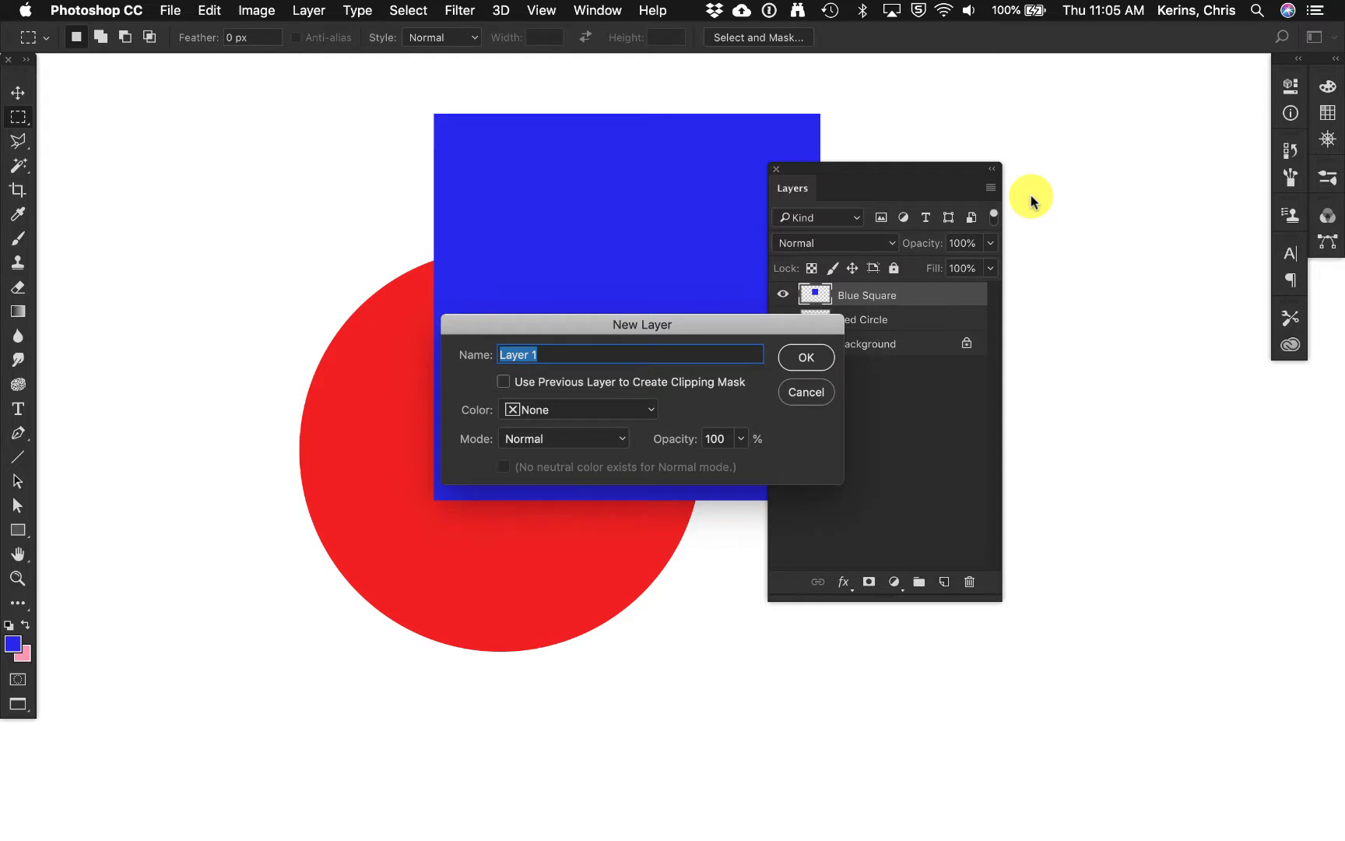
type("Yellow Triangle")
left_click(805, 359)
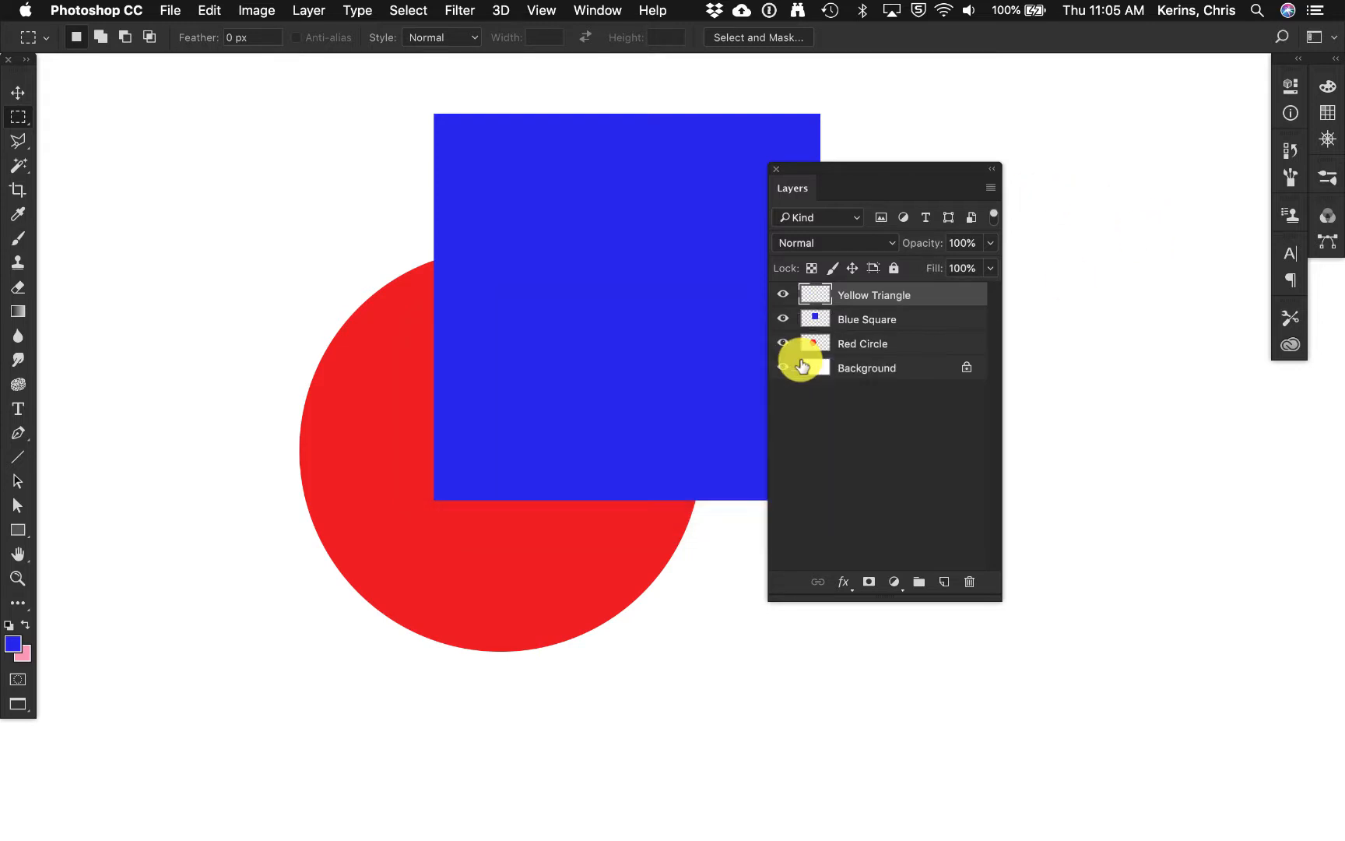
Step: Fill a triangular Polygonal Lasso selection overlapping the circle and square with yellow (#f2da11) on the Yellow Triangle layer, and deselect
left_click(21, 143)
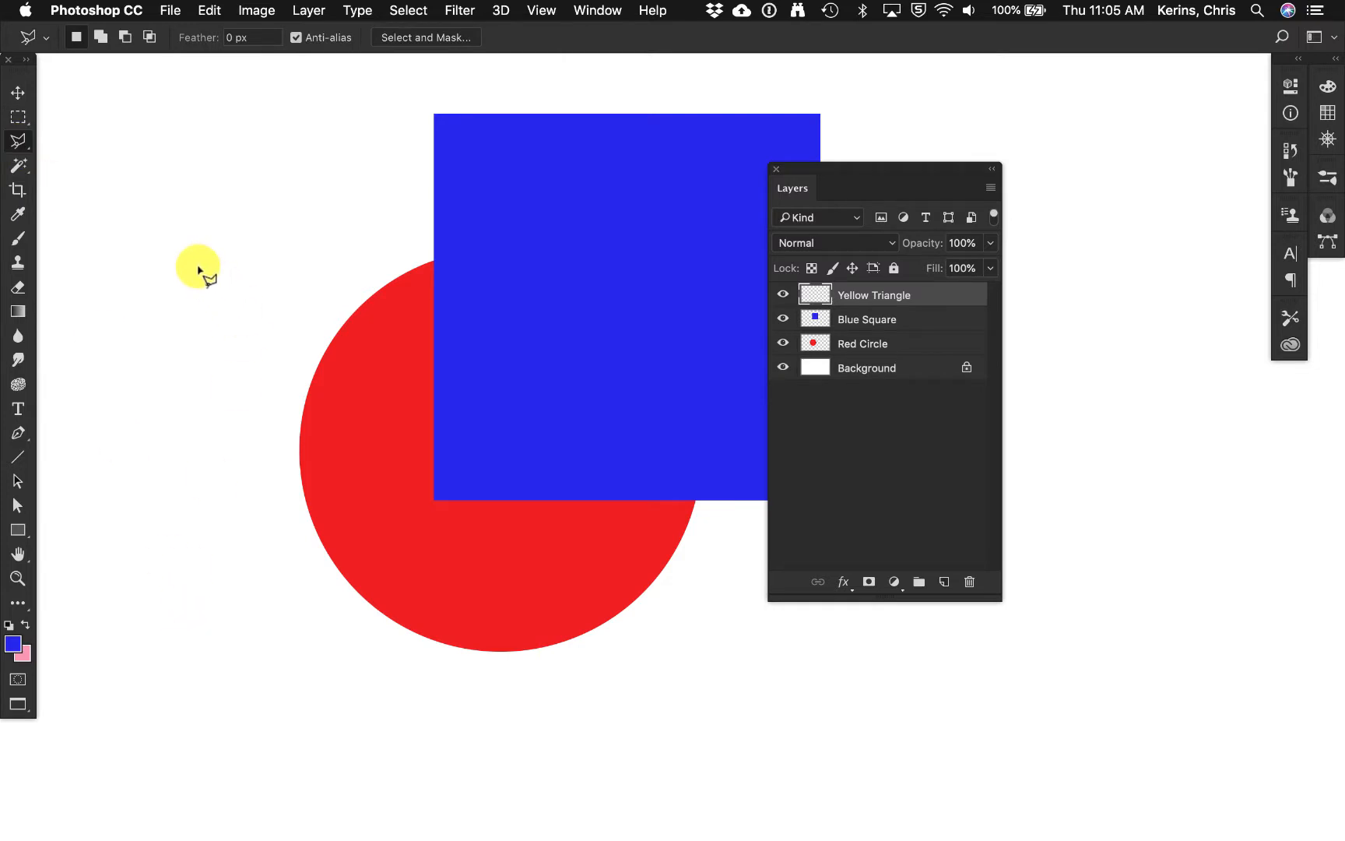
left_click(204, 621)
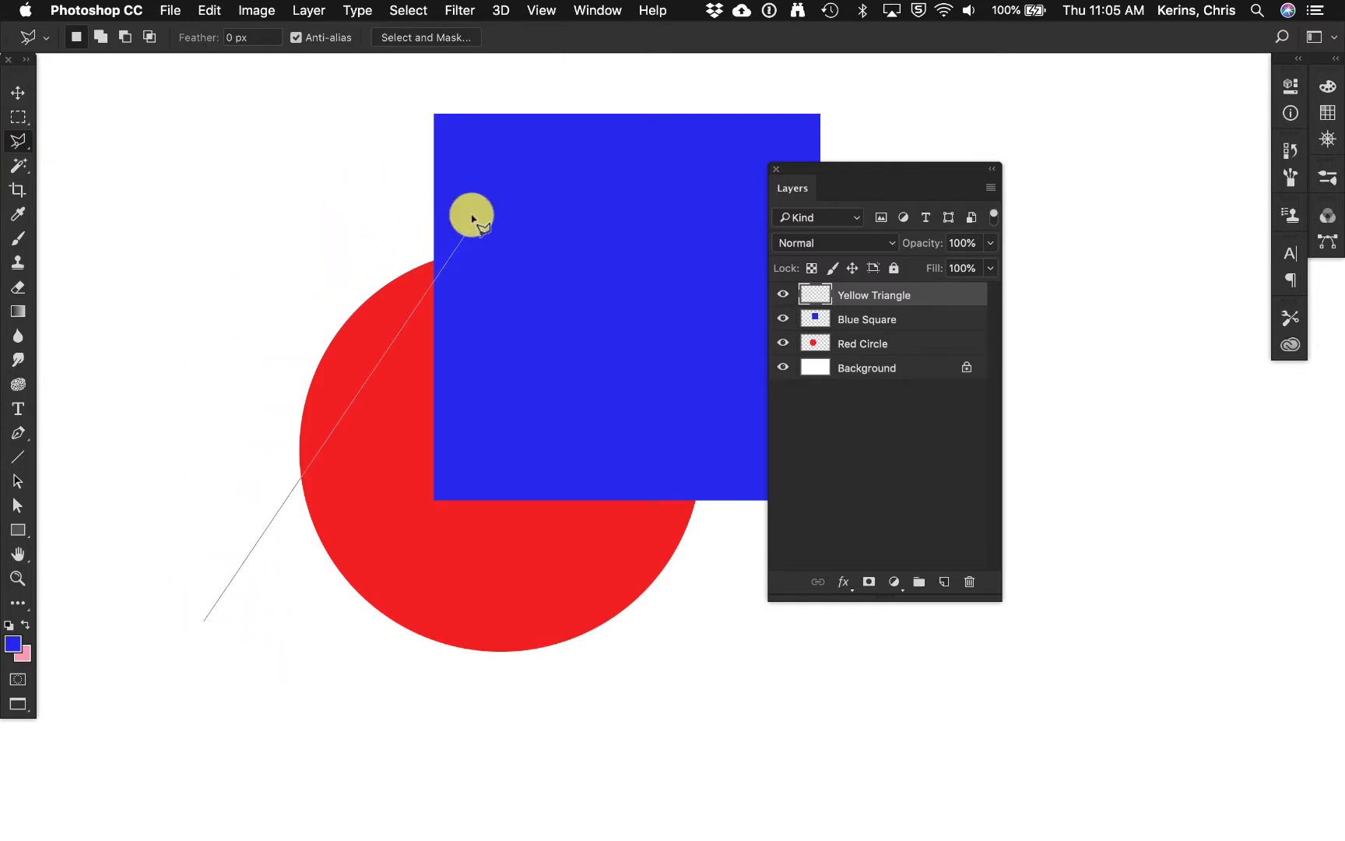
left_click(458, 182)
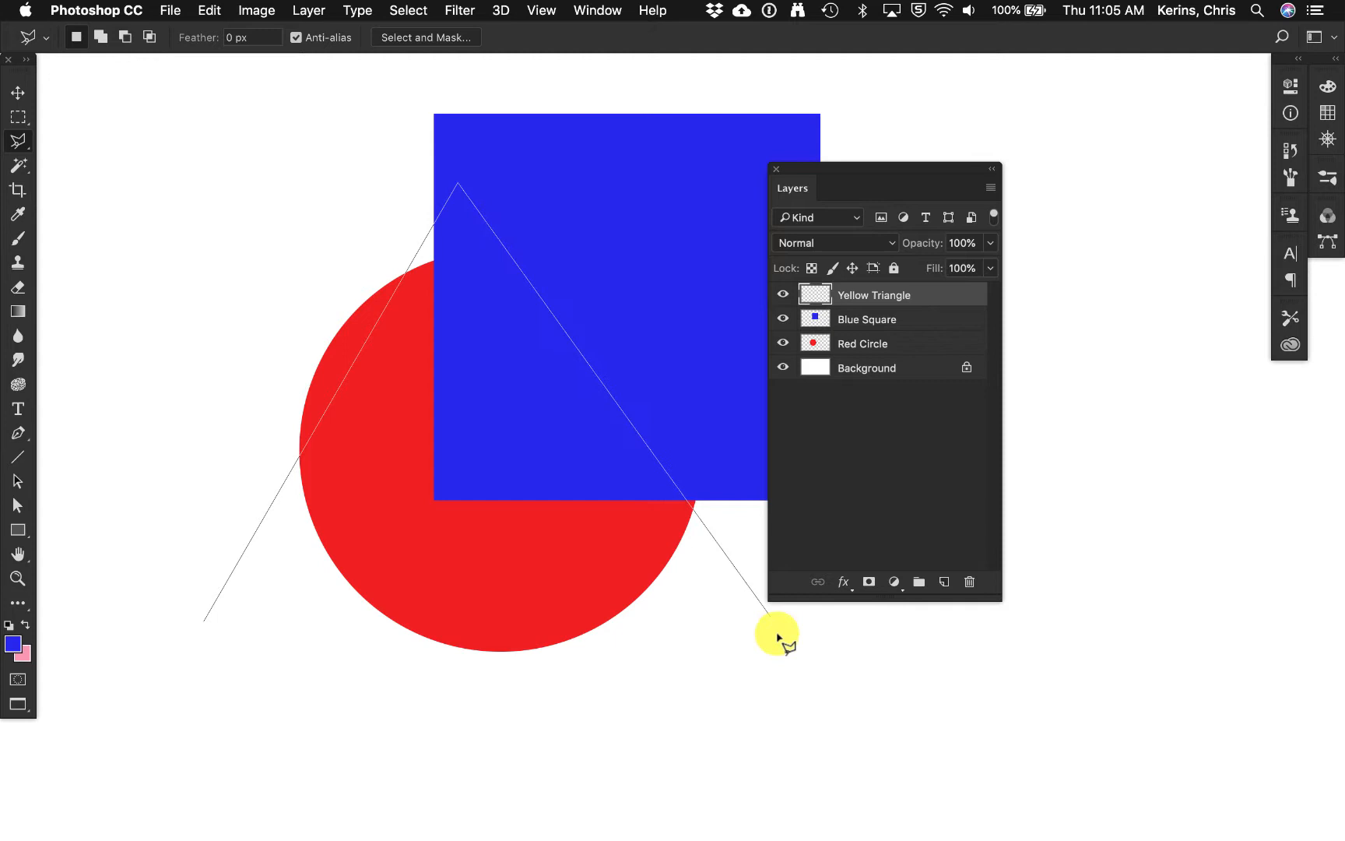
double_click(737, 596)
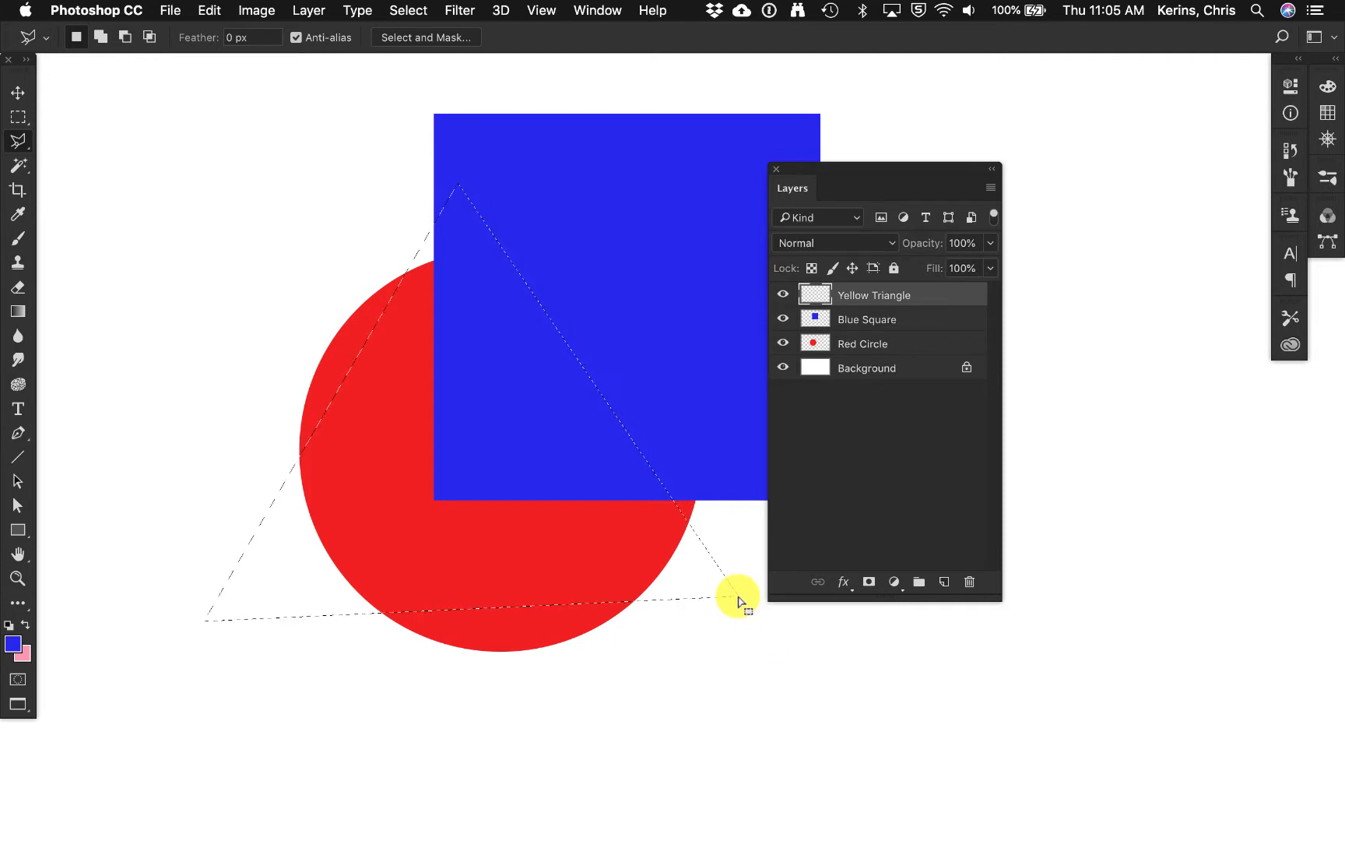
left_click(13, 634)
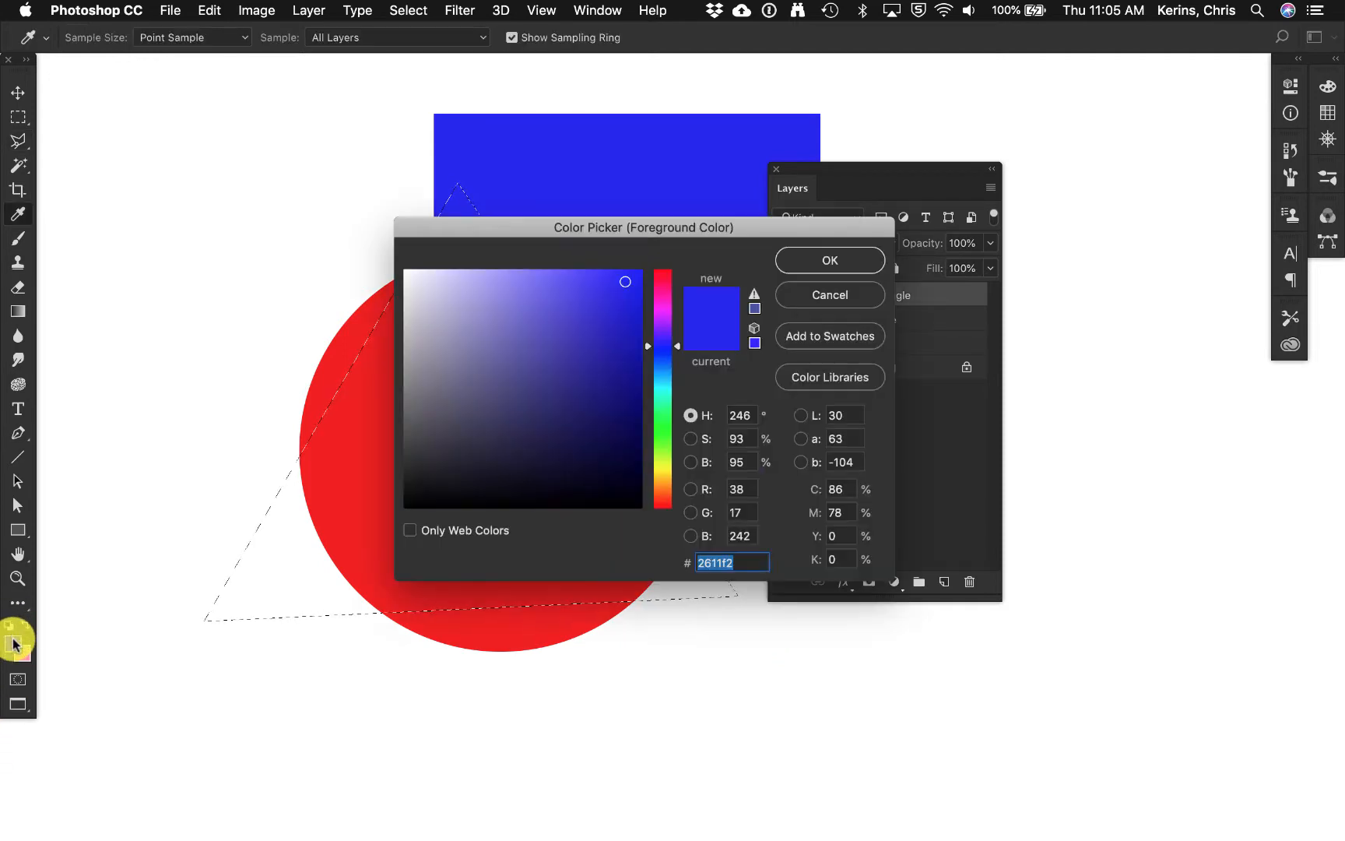
left_click(663, 467)
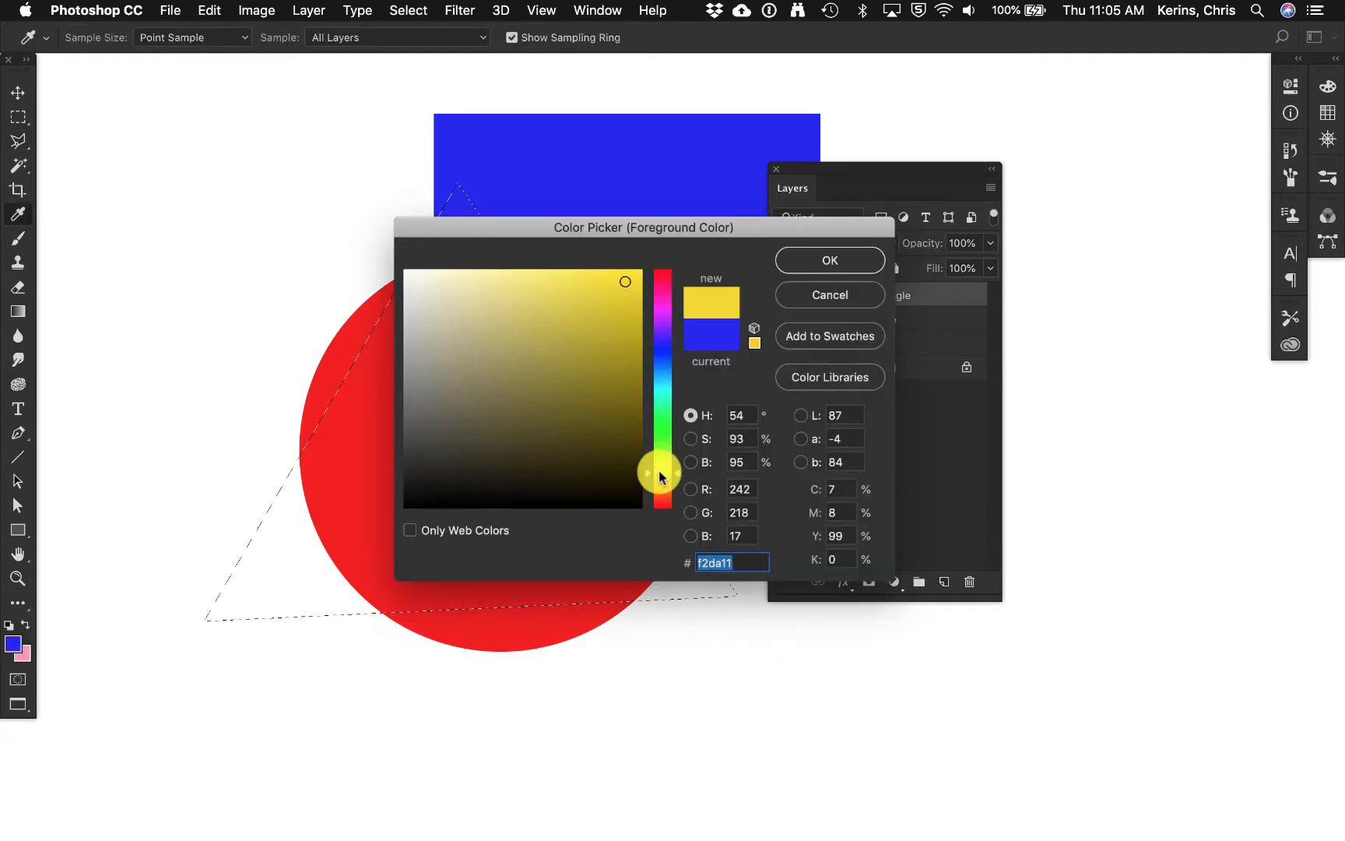
left_click(845, 264)
key("alt+BackSpace")
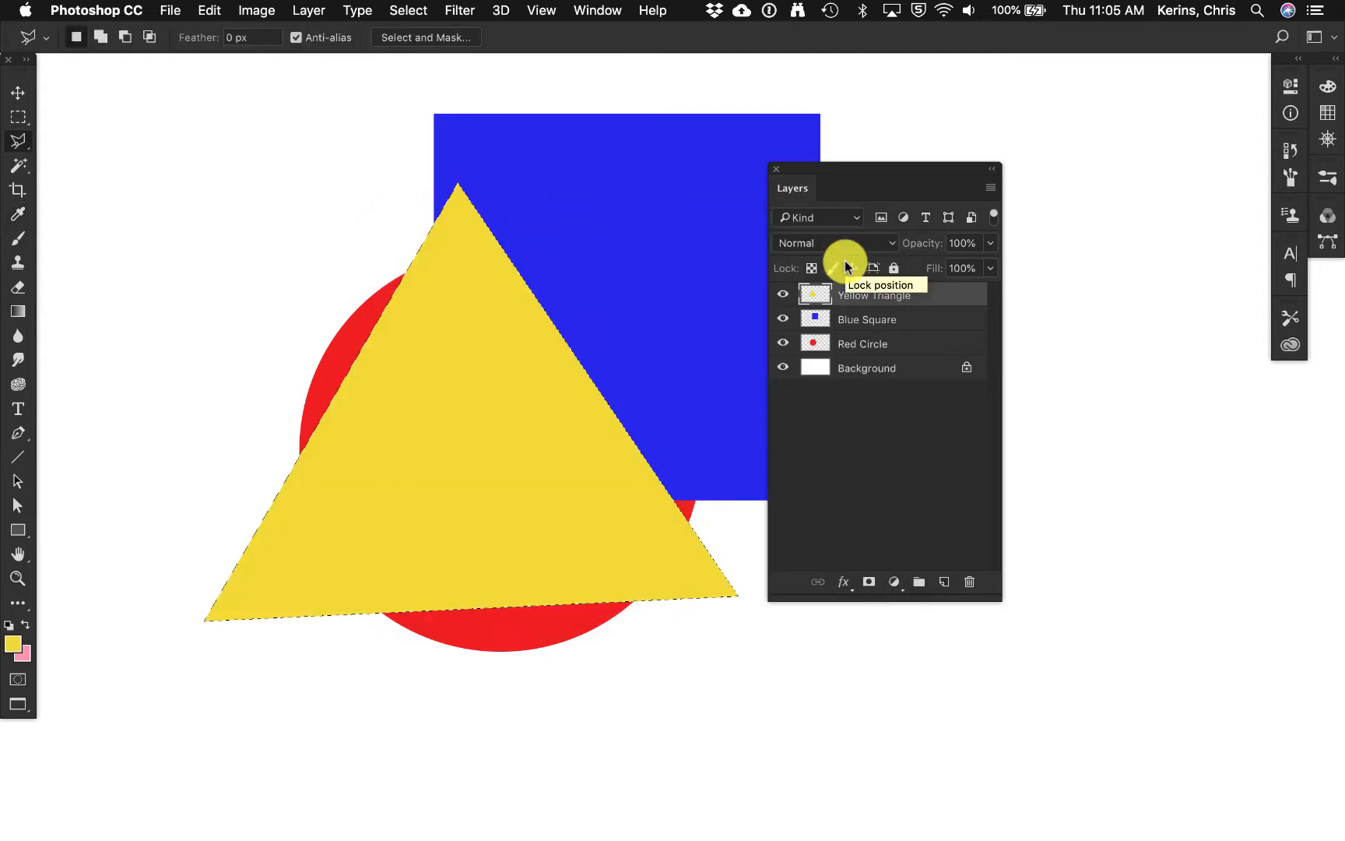
key("super+d")
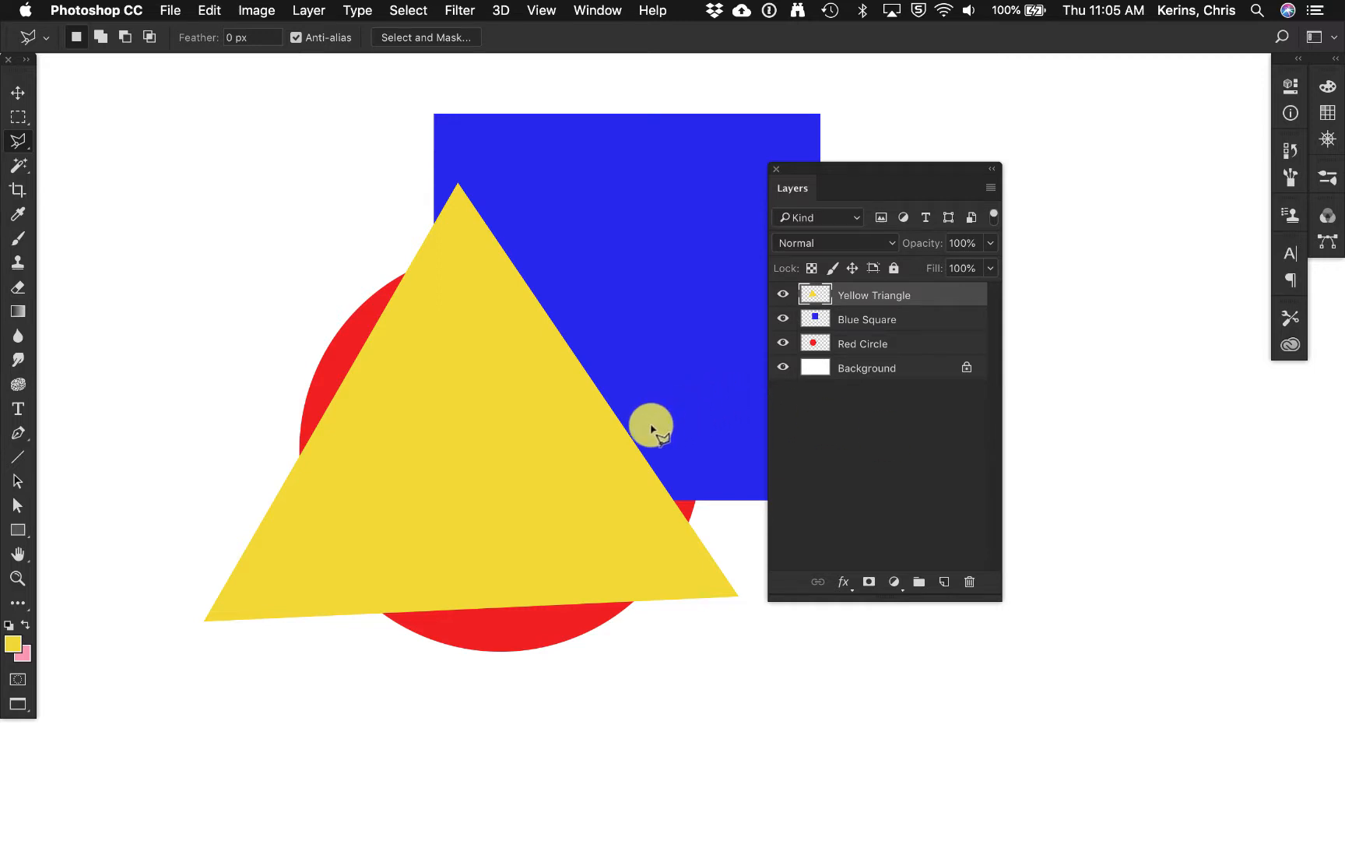
Step: Move the yellow triangle down and to the right, and reorder the layers from the top as Red Circle, Blue Square, Yellow Triangle, Background
left_click(18, 92)
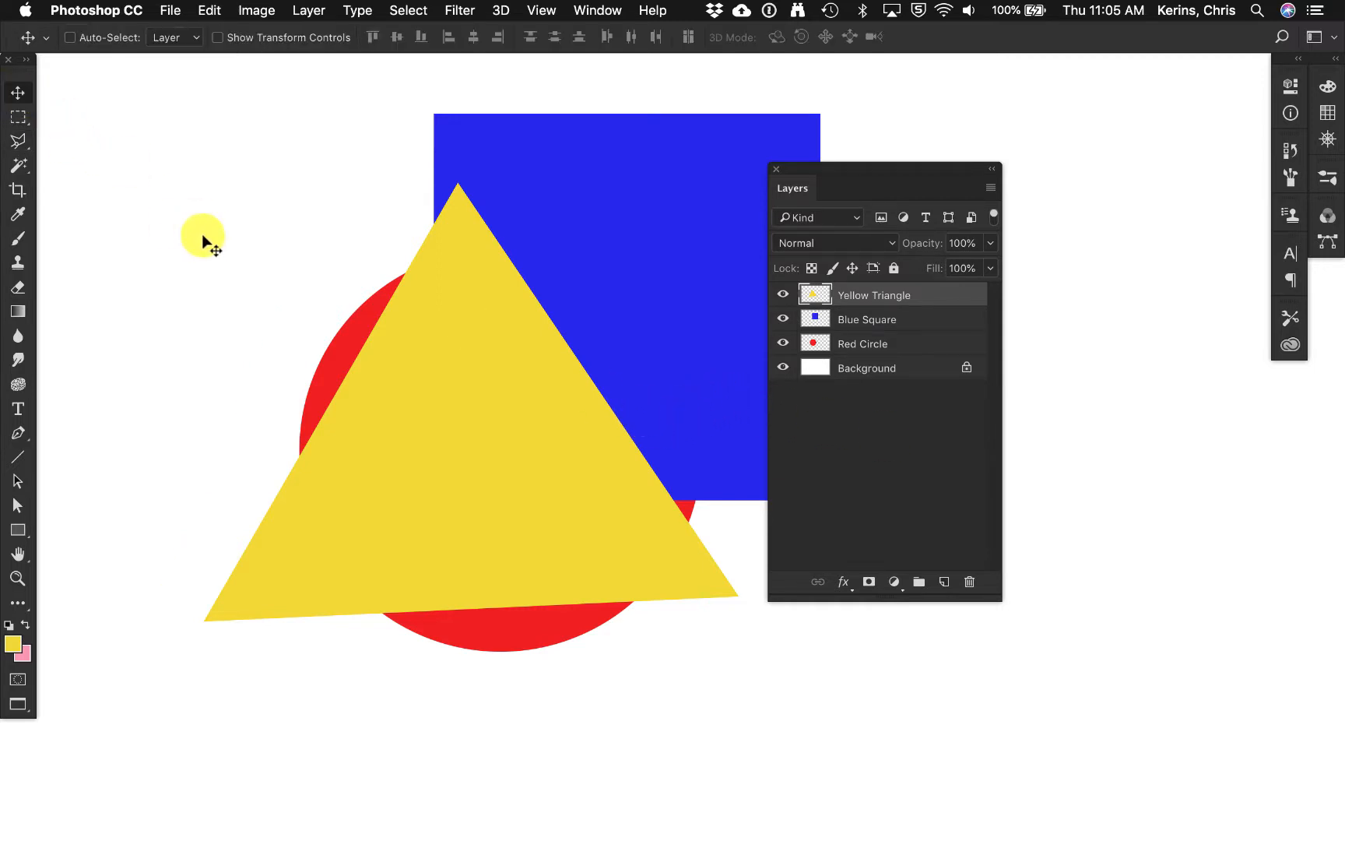
left_click_drag(516, 511, 717, 643)
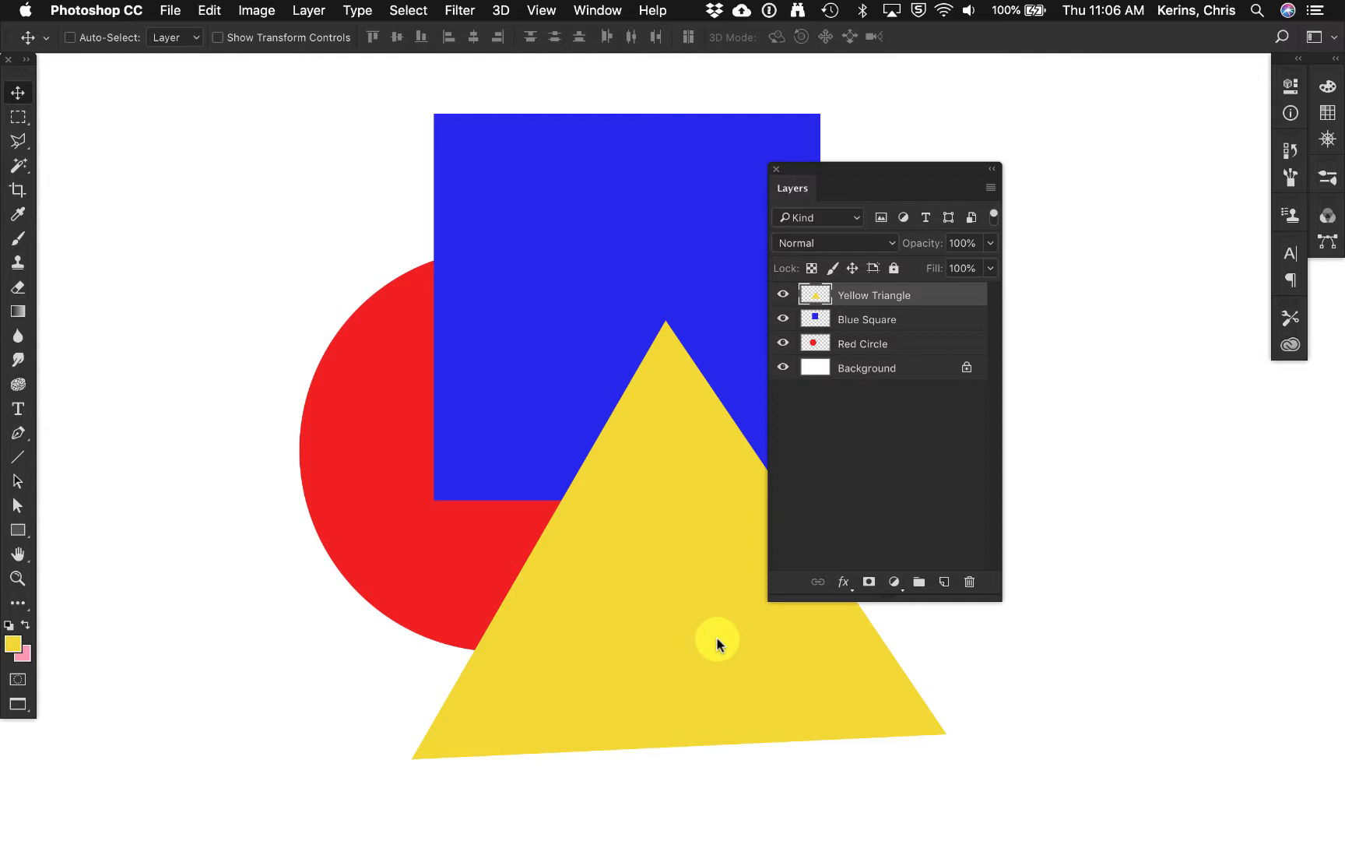
left_click_drag(894, 290, 894, 352)
left_click_drag(709, 682, 735, 645)
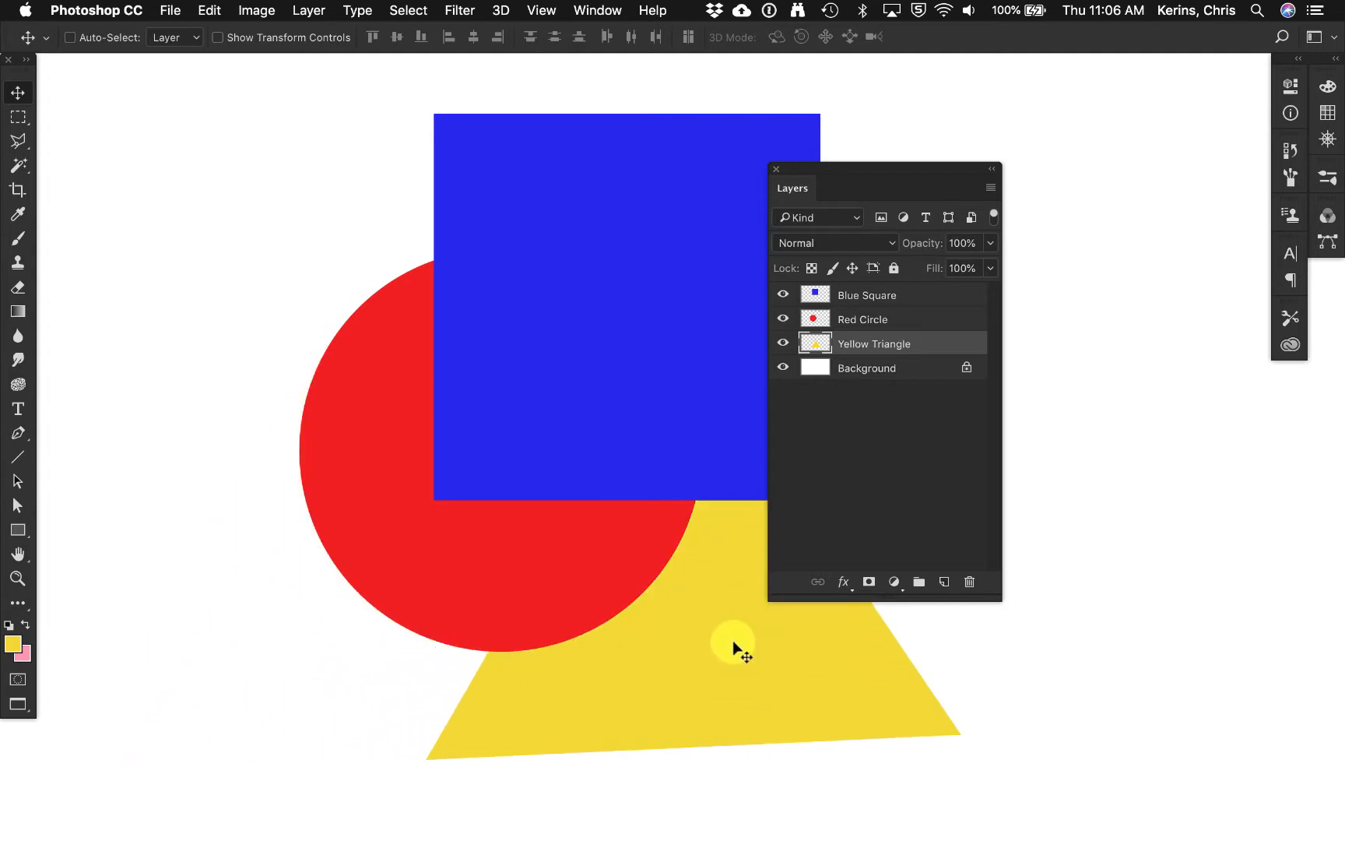
left_click_drag(922, 321, 916, 285)
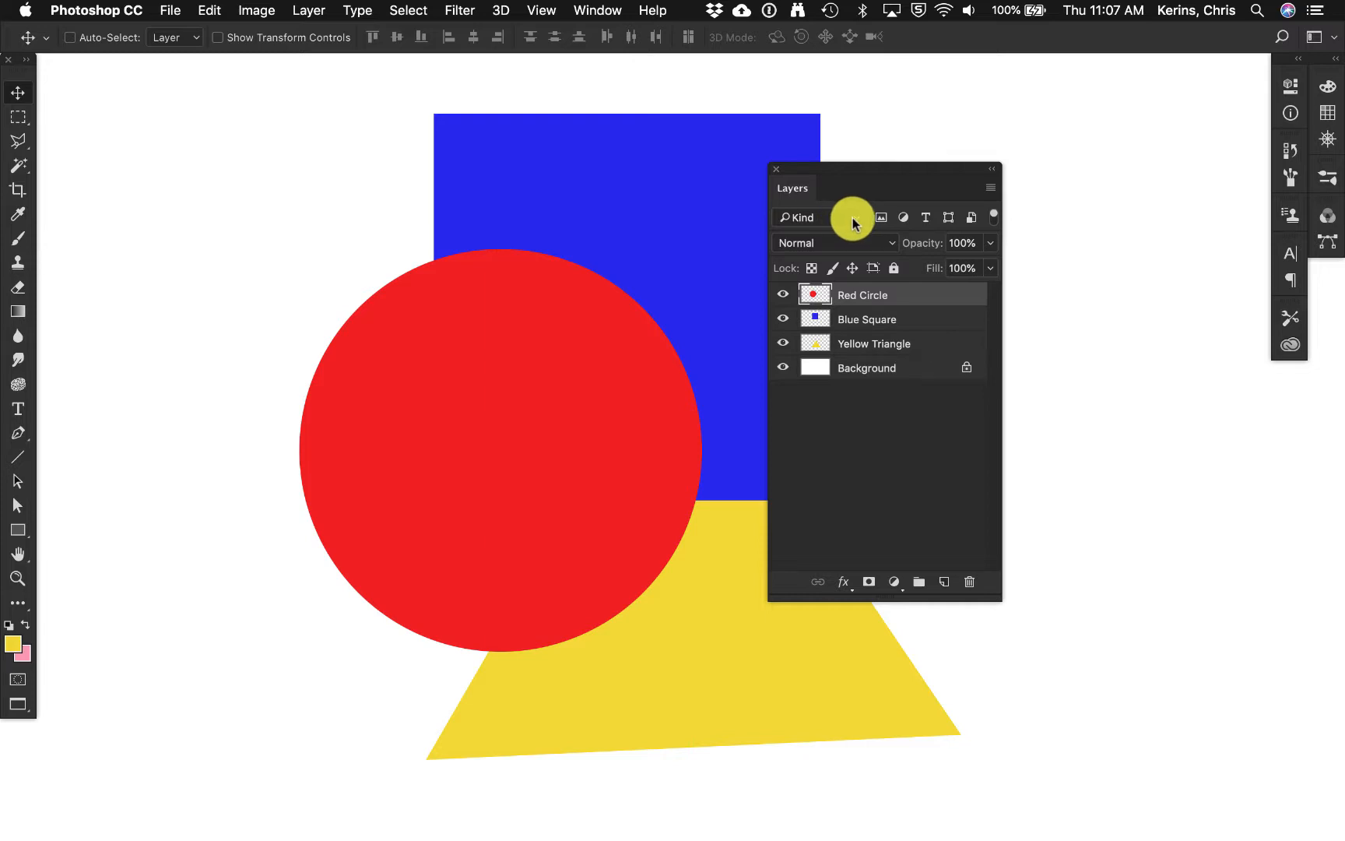
Step: Examine the layer filter types and blending mode options, toggling layer filtering off and back on
left_click(855, 223)
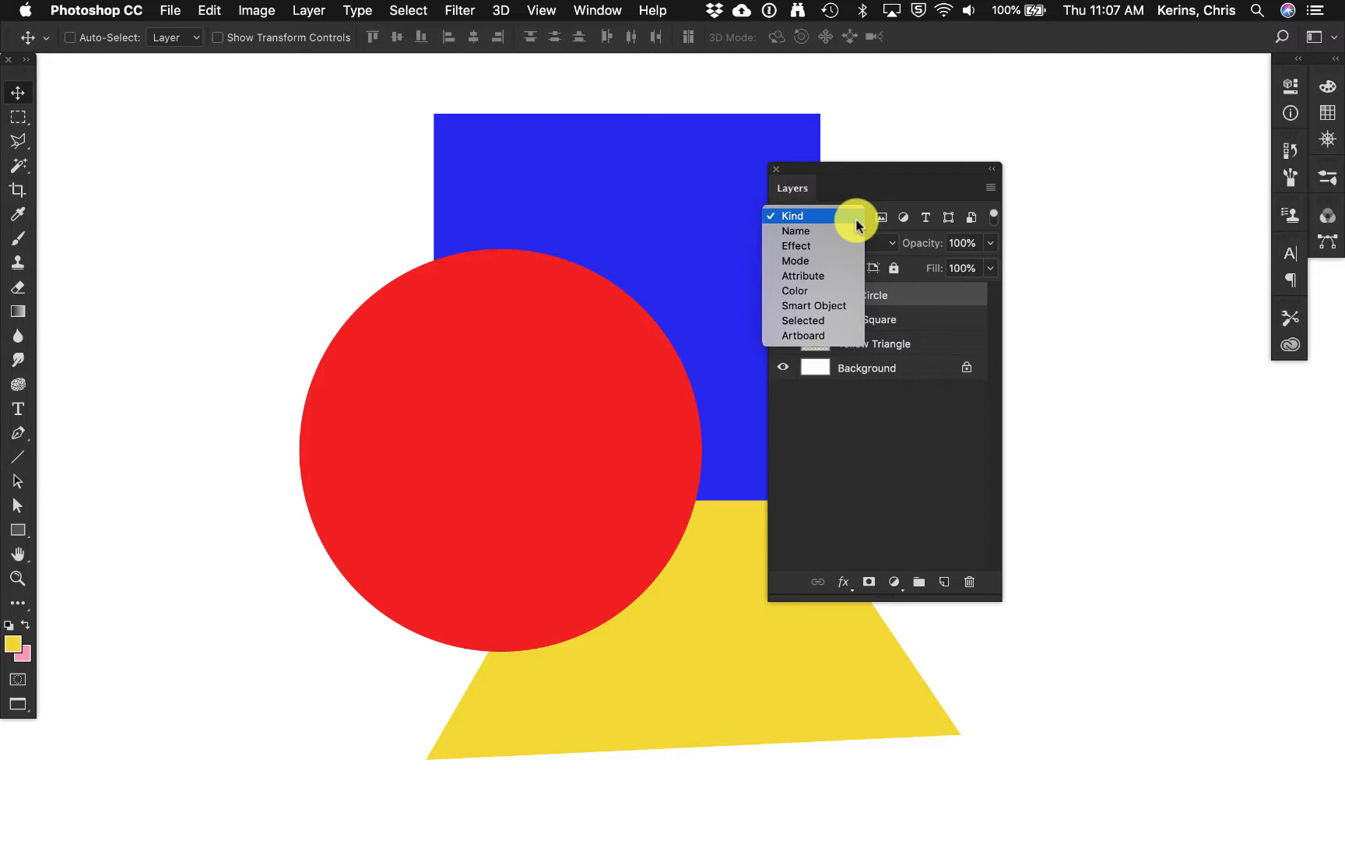
left_click(870, 195)
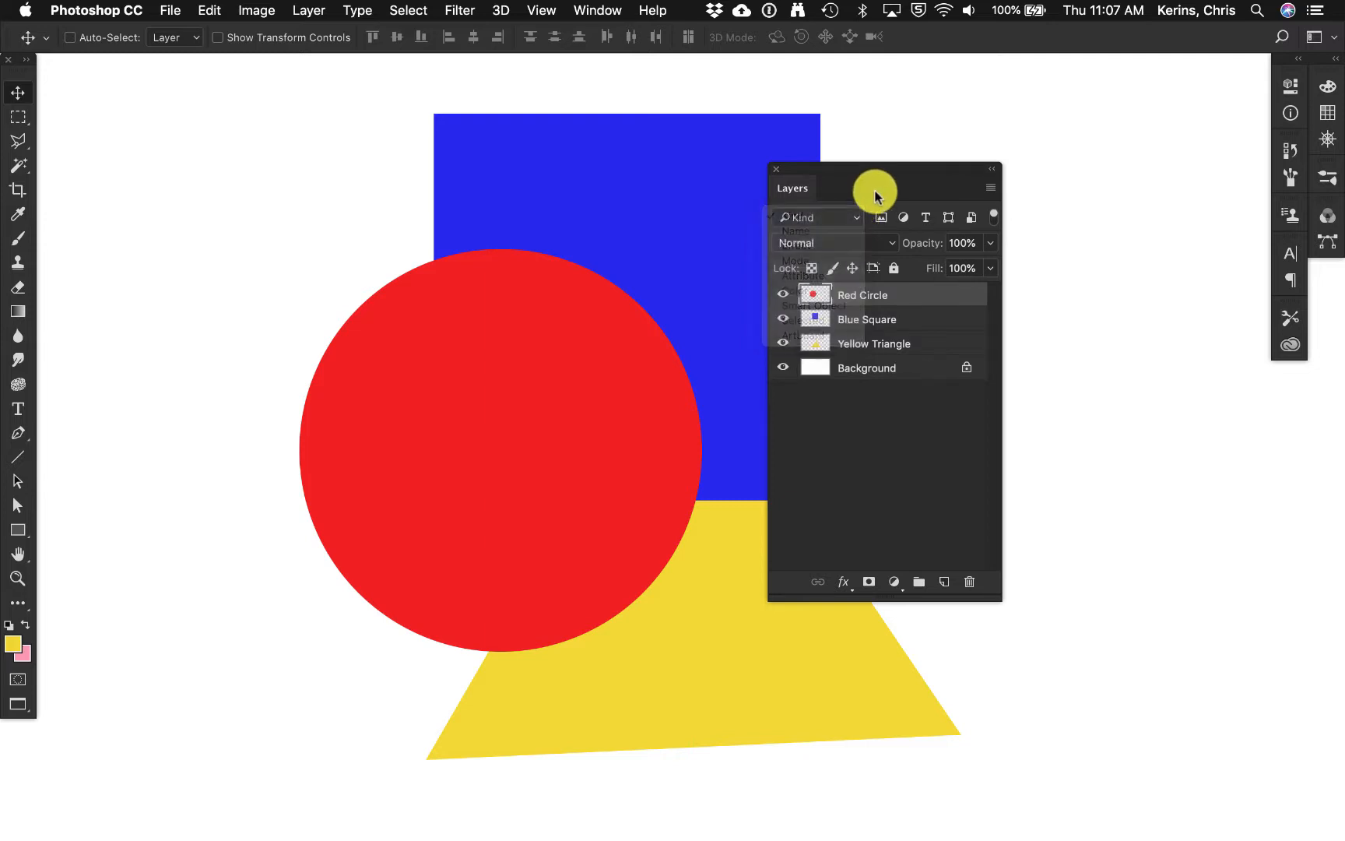
left_click(993, 219)
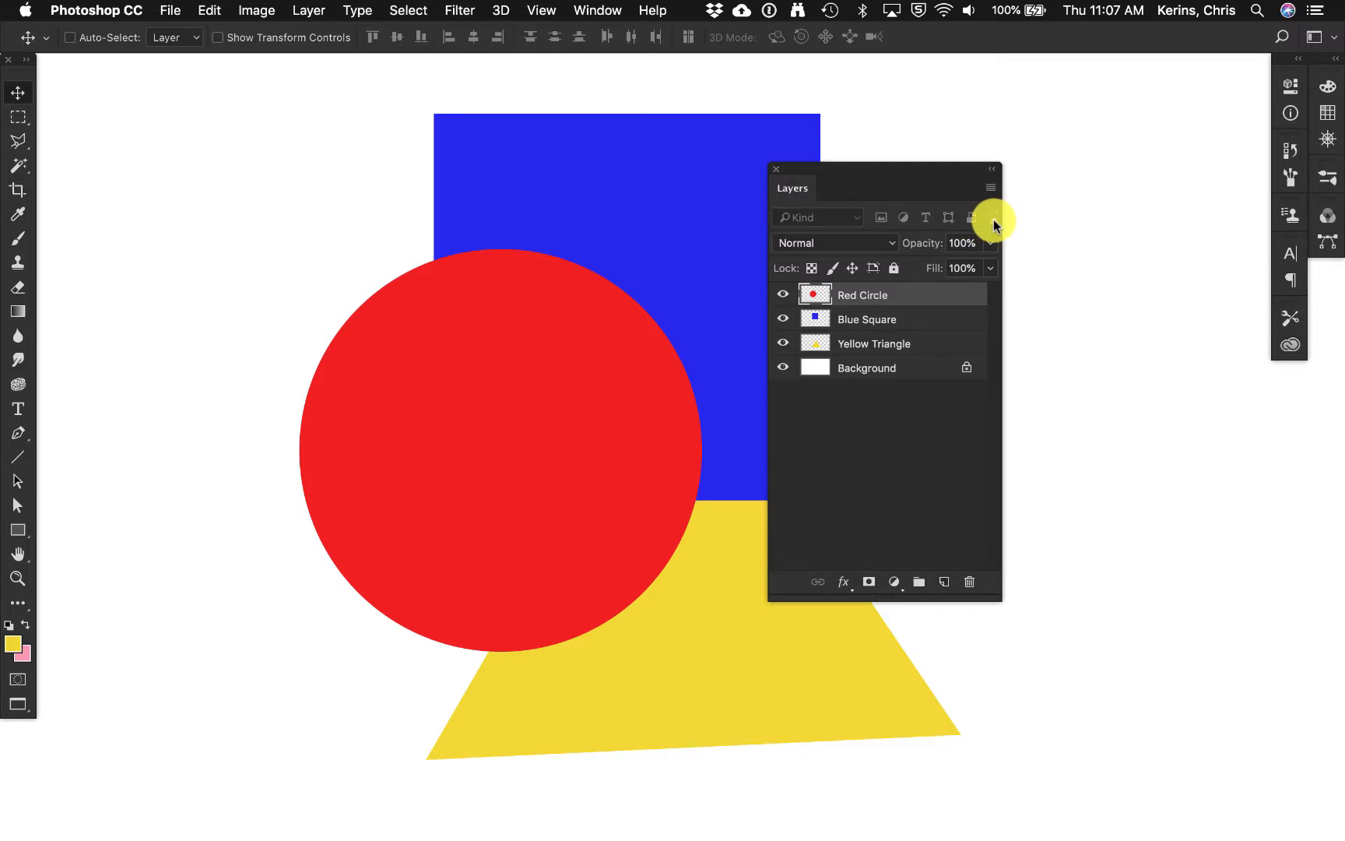
left_click(994, 220)
left_click(891, 245)
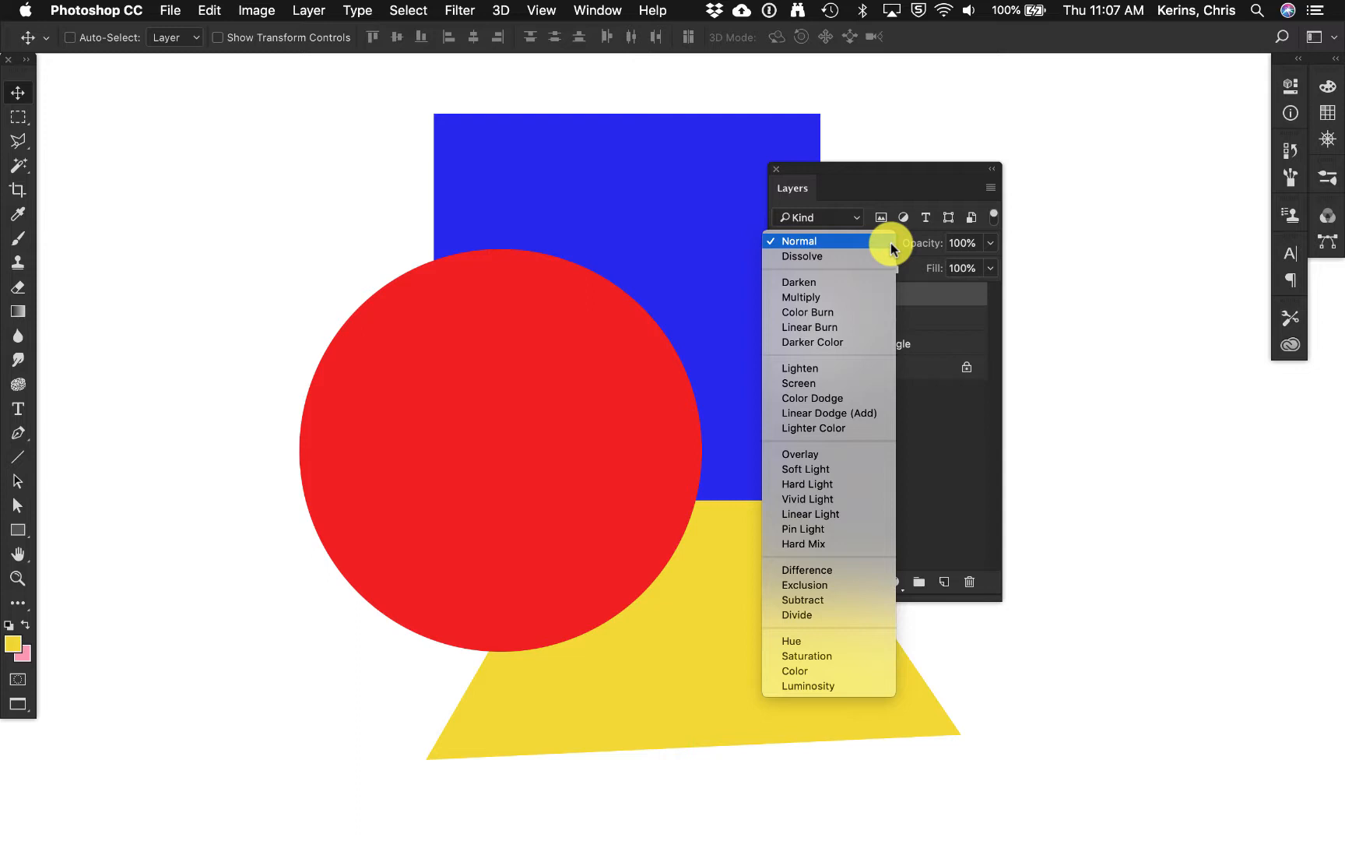
left_click(891, 246)
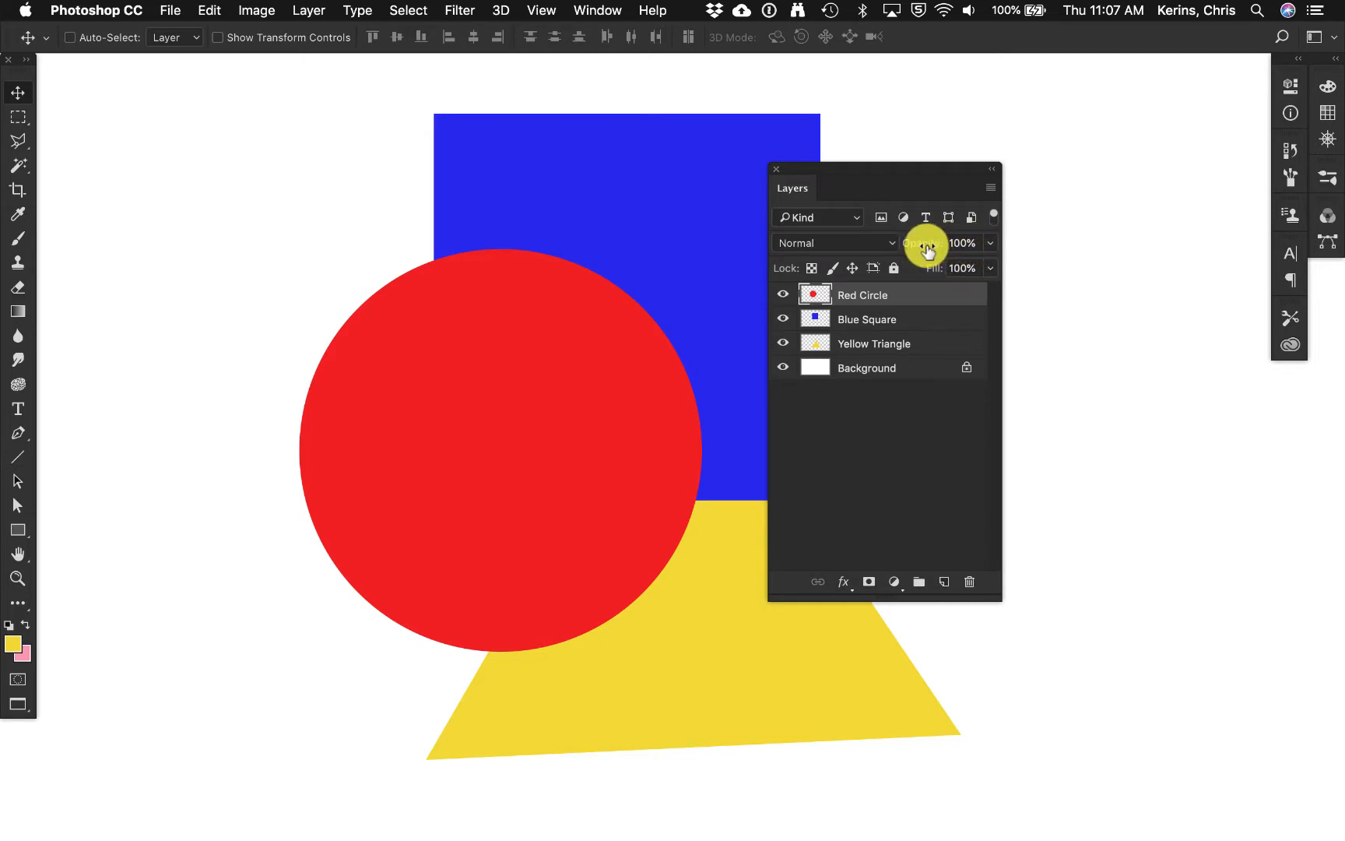
Step: Preview the Red Circle layer at 45% and 86% opacity, and restore it to 100%
left_click(989, 243)
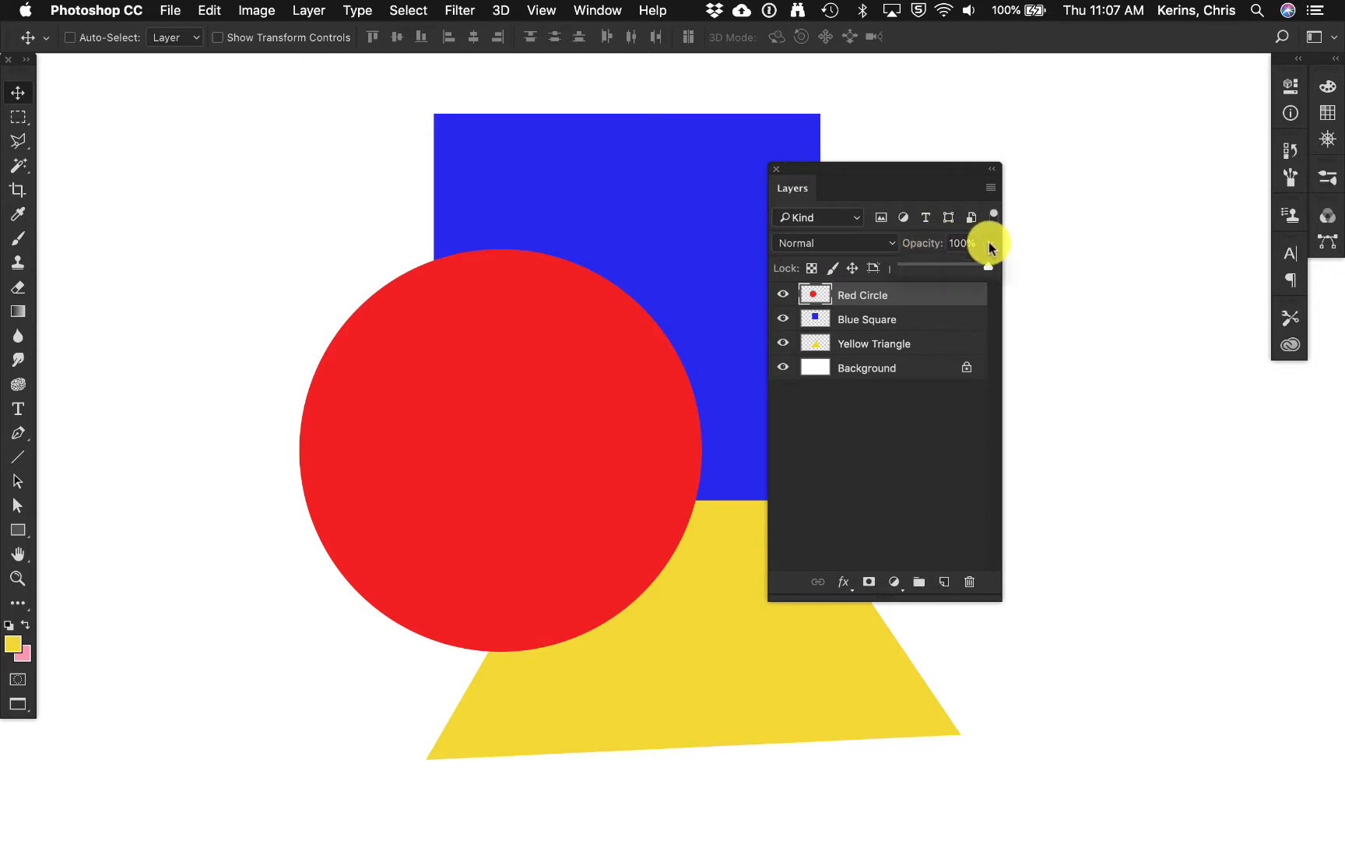
left_click_drag(989, 268, 940, 268)
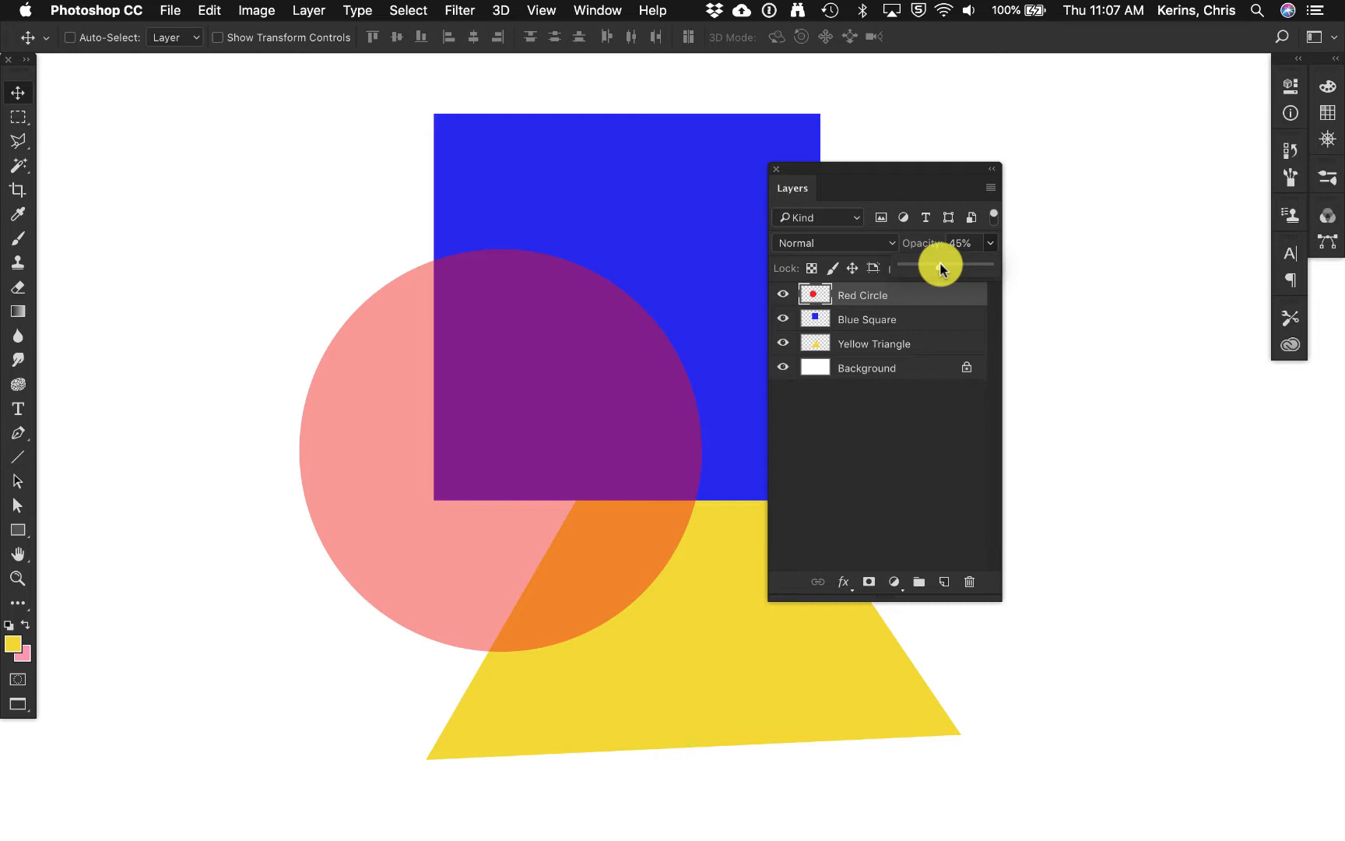
left_click_drag(940, 269, 977, 270)
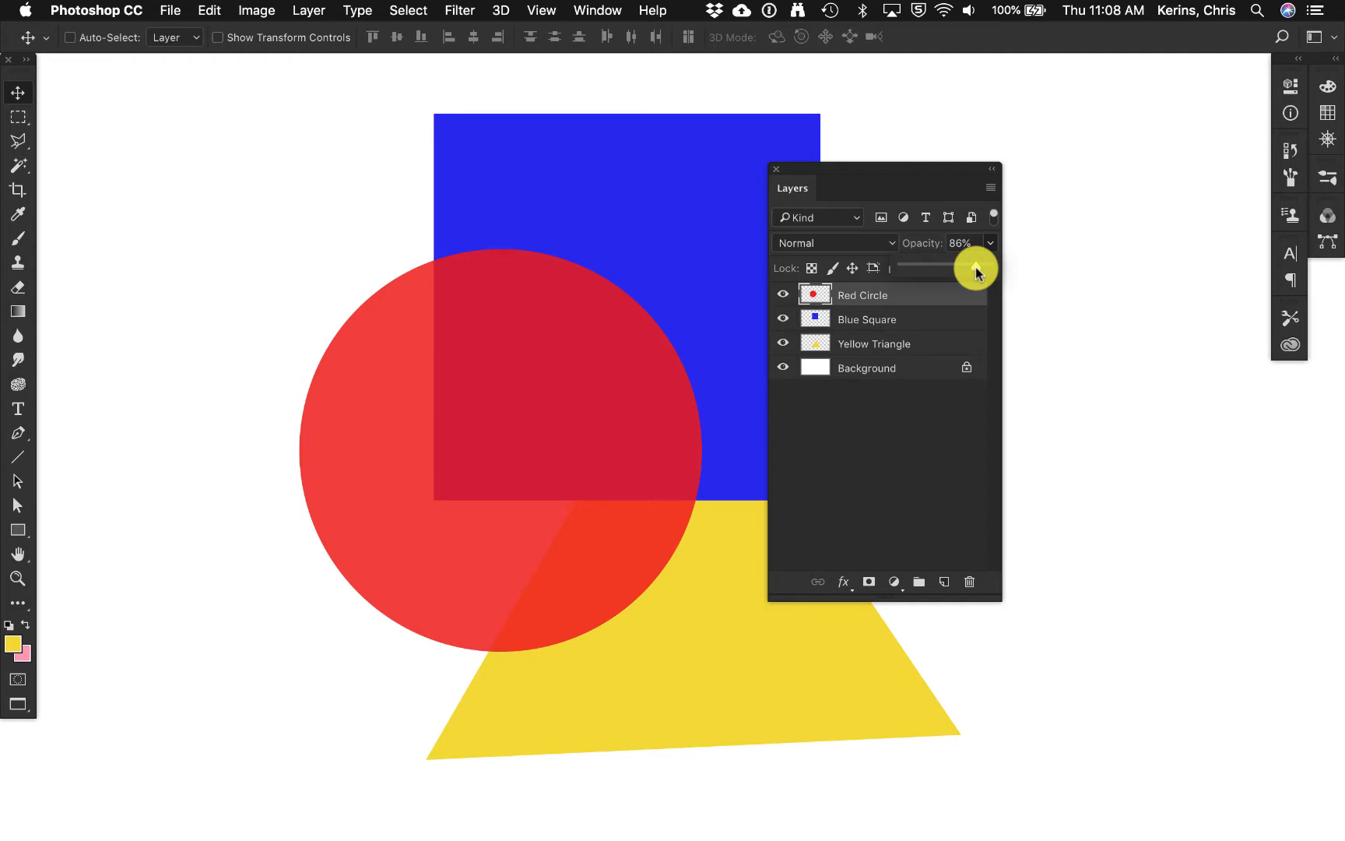
left_click_drag(977, 270, 1034, 262)
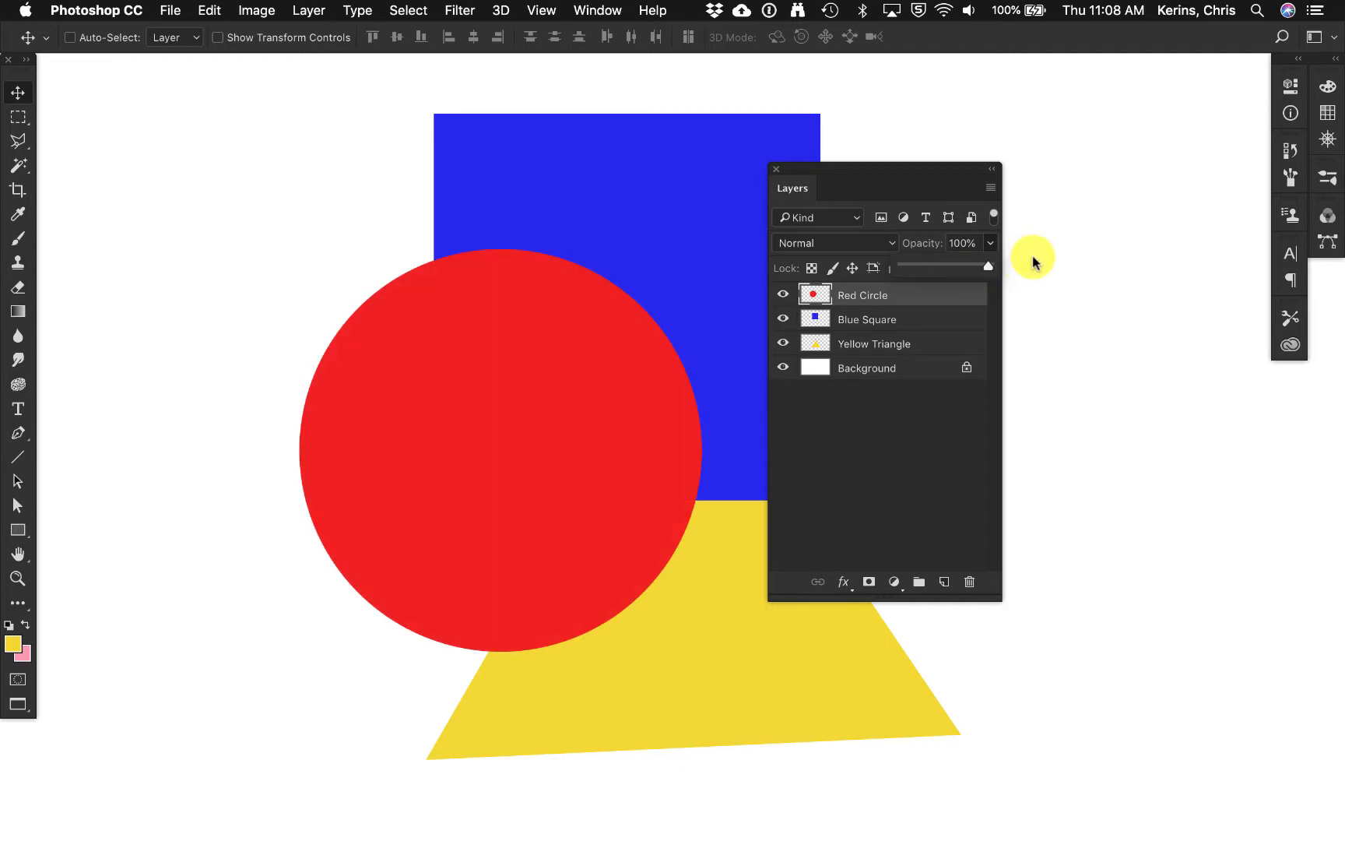
left_click(991, 245)
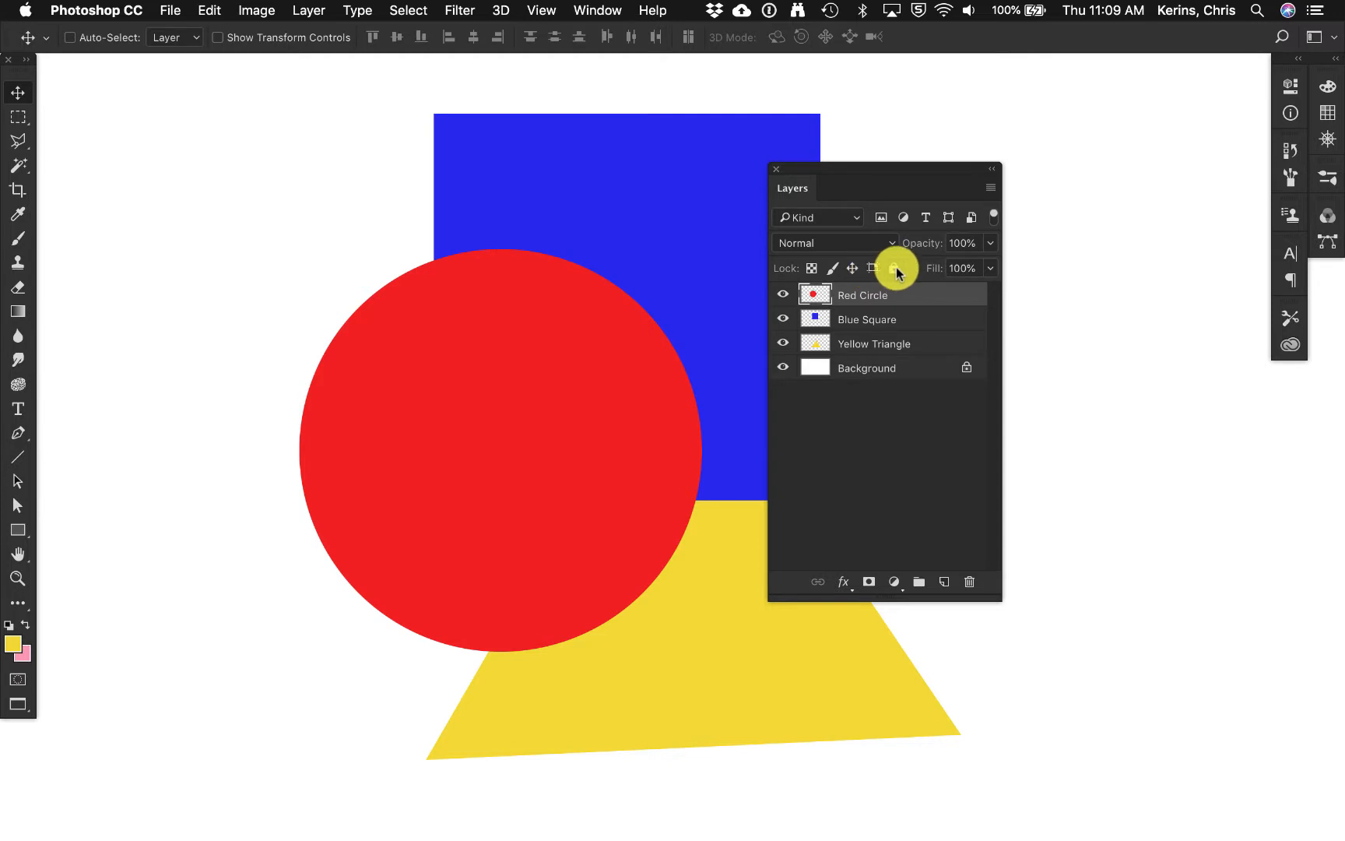
Step: Lock the Red Circle layer's transparent pixels and paint pink brush strokes across the circle and beyond its edges
left_click(811, 268)
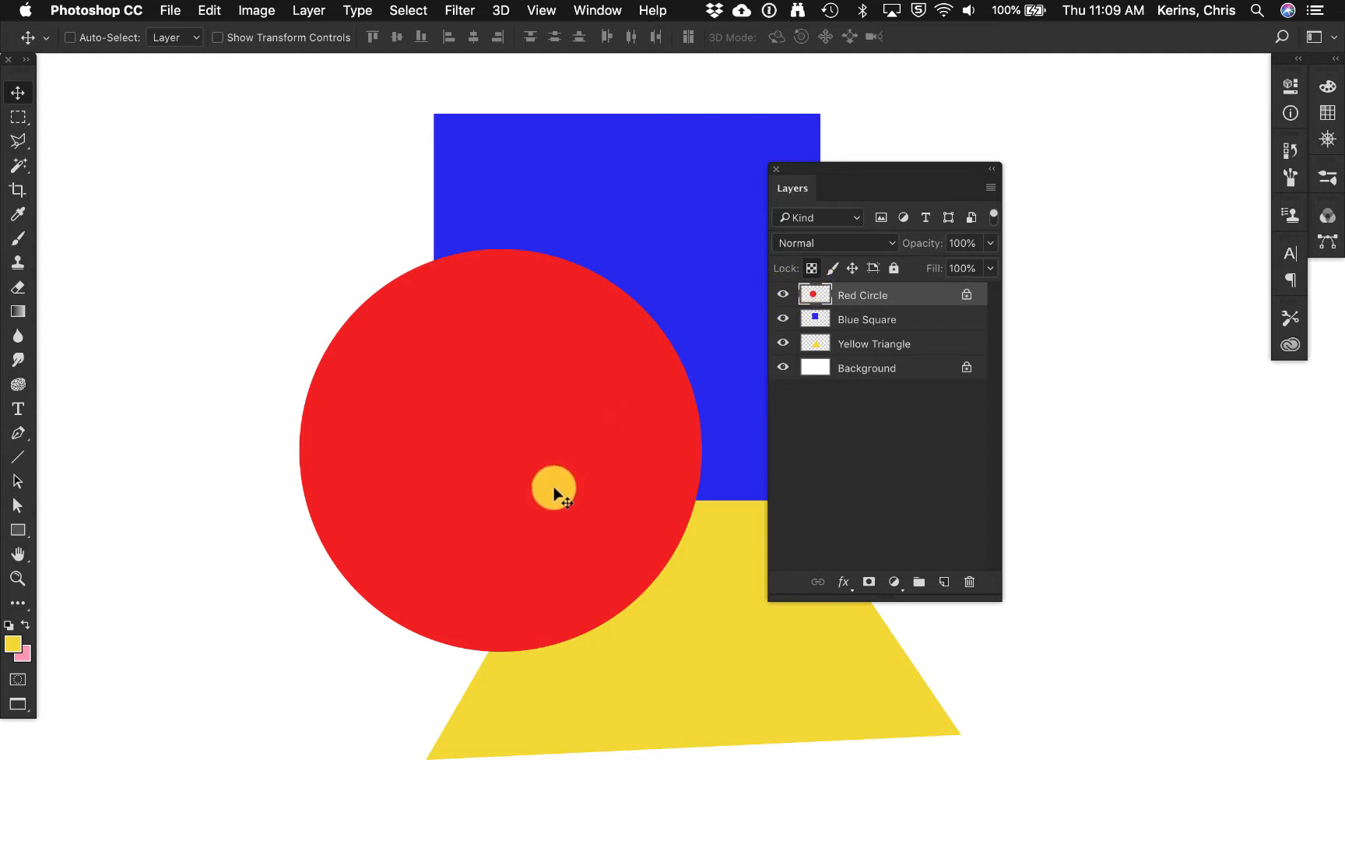
key("b")
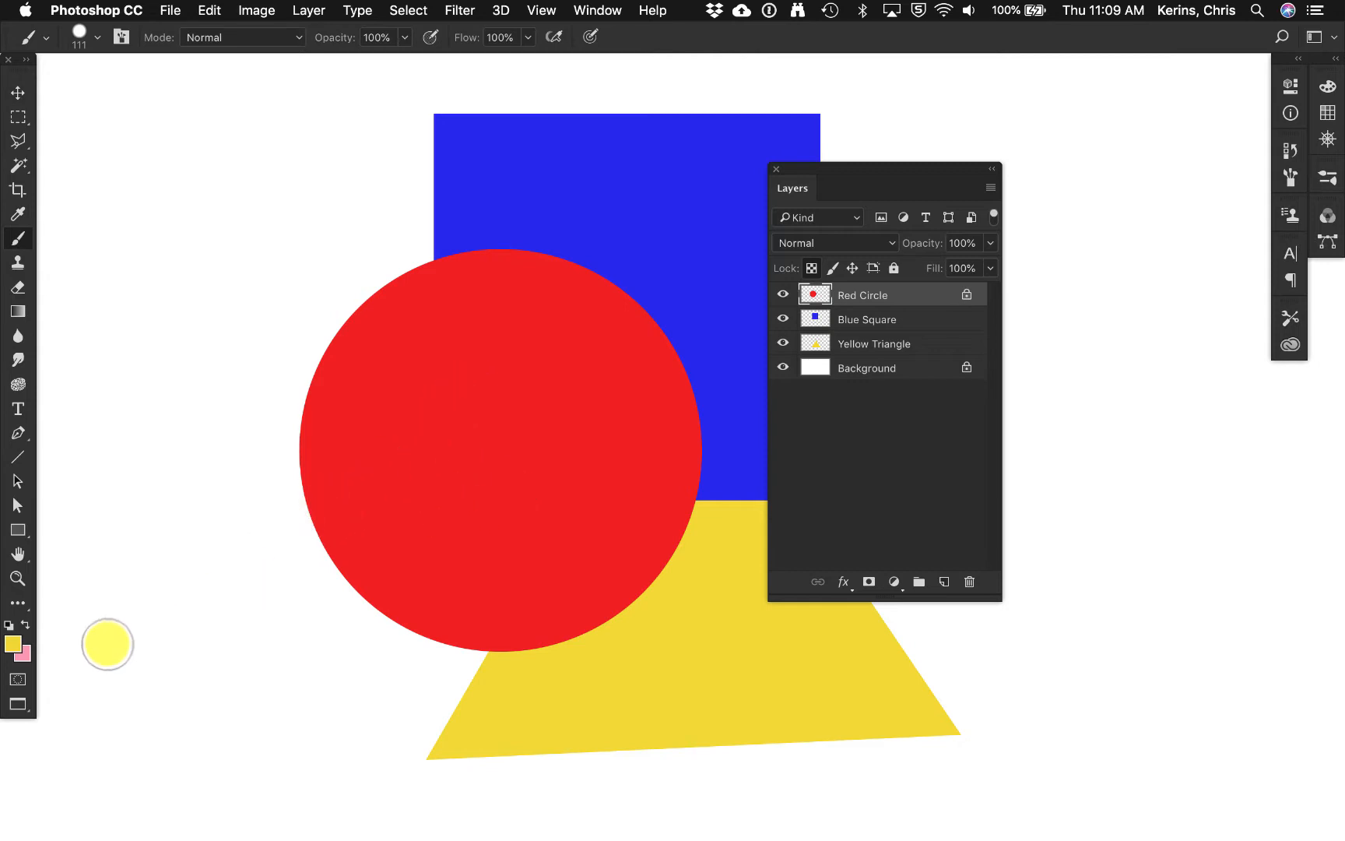
key("x")
left_click_drag(242, 599, 336, 461)
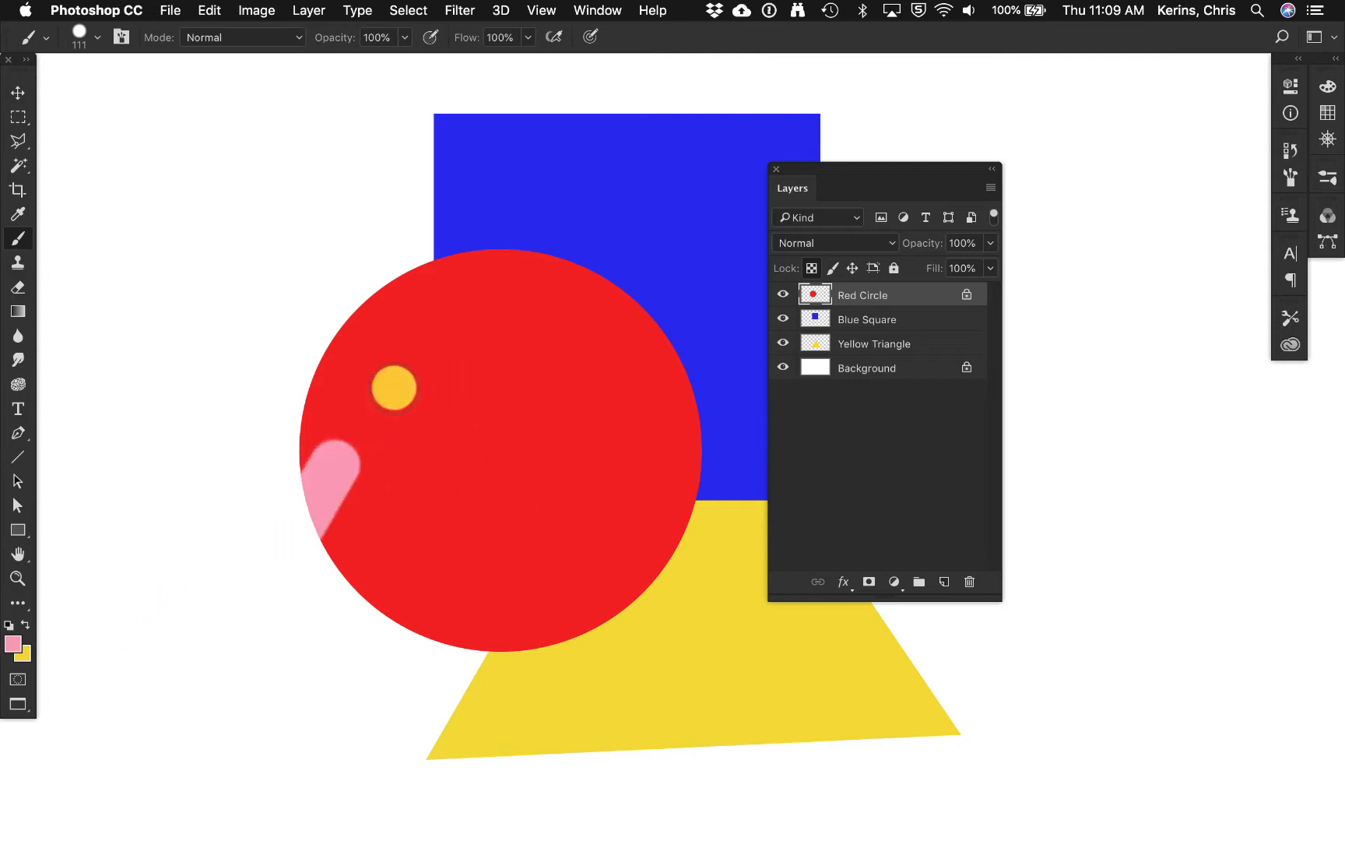
mouse_move(394, 388)
left_mouse_down()
mouse_move(467, 394)
mouse_move(397, 644)
mouse_move(524, 627)
mouse_move(499, 477)
mouse_move(548, 351)
mouse_move(666, 290)
left_mouse_up()
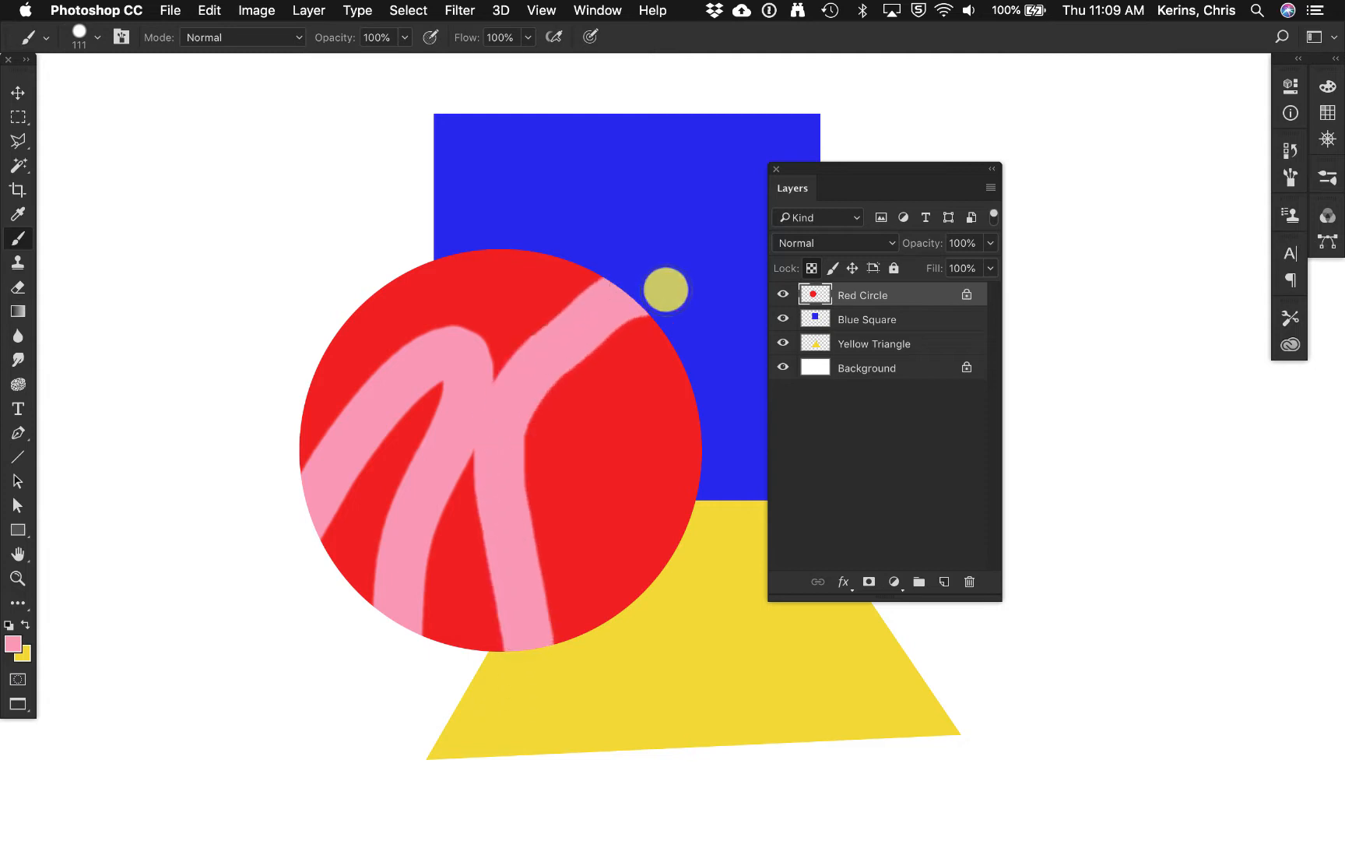
mouse_move(648, 595)
left_mouse_down()
mouse_move(658, 351)
mouse_move(623, 335)
left_mouse_up()
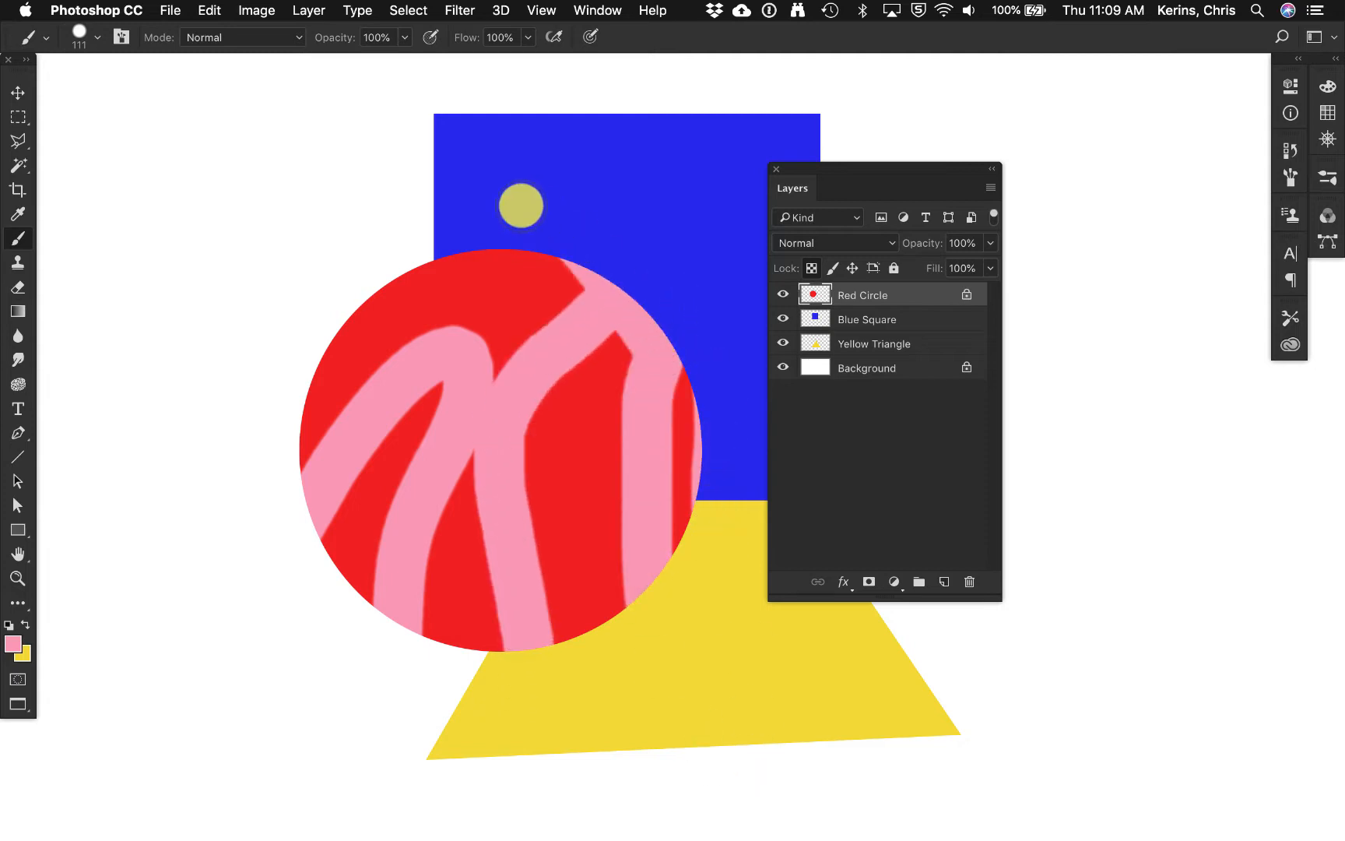
mouse_move(520, 205)
left_mouse_down()
mouse_move(511, 317)
mouse_move(637, 449)
mouse_move(400, 432)
mouse_move(386, 259)
mouse_move(490, 264)
mouse_move(360, 506)
mouse_move(467, 426)
mouse_move(580, 443)
mouse_move(405, 471)
mouse_move(439, 541)
mouse_move(635, 686)
left_mouse_up()
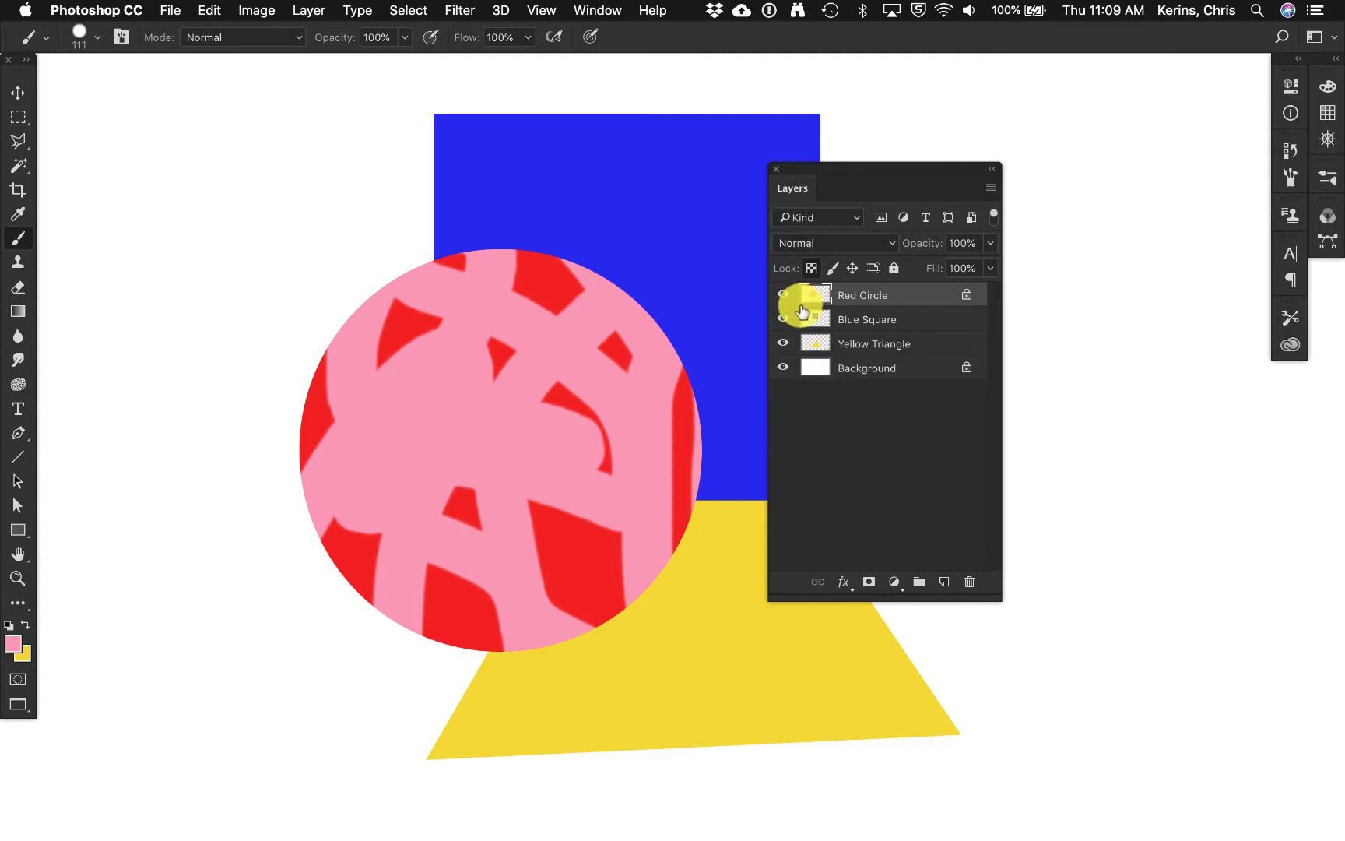
Step: Undo the strokes and transparency lock, paint an unlocked pink stroke over and past the circle's edge, and undo it
key("super+z")
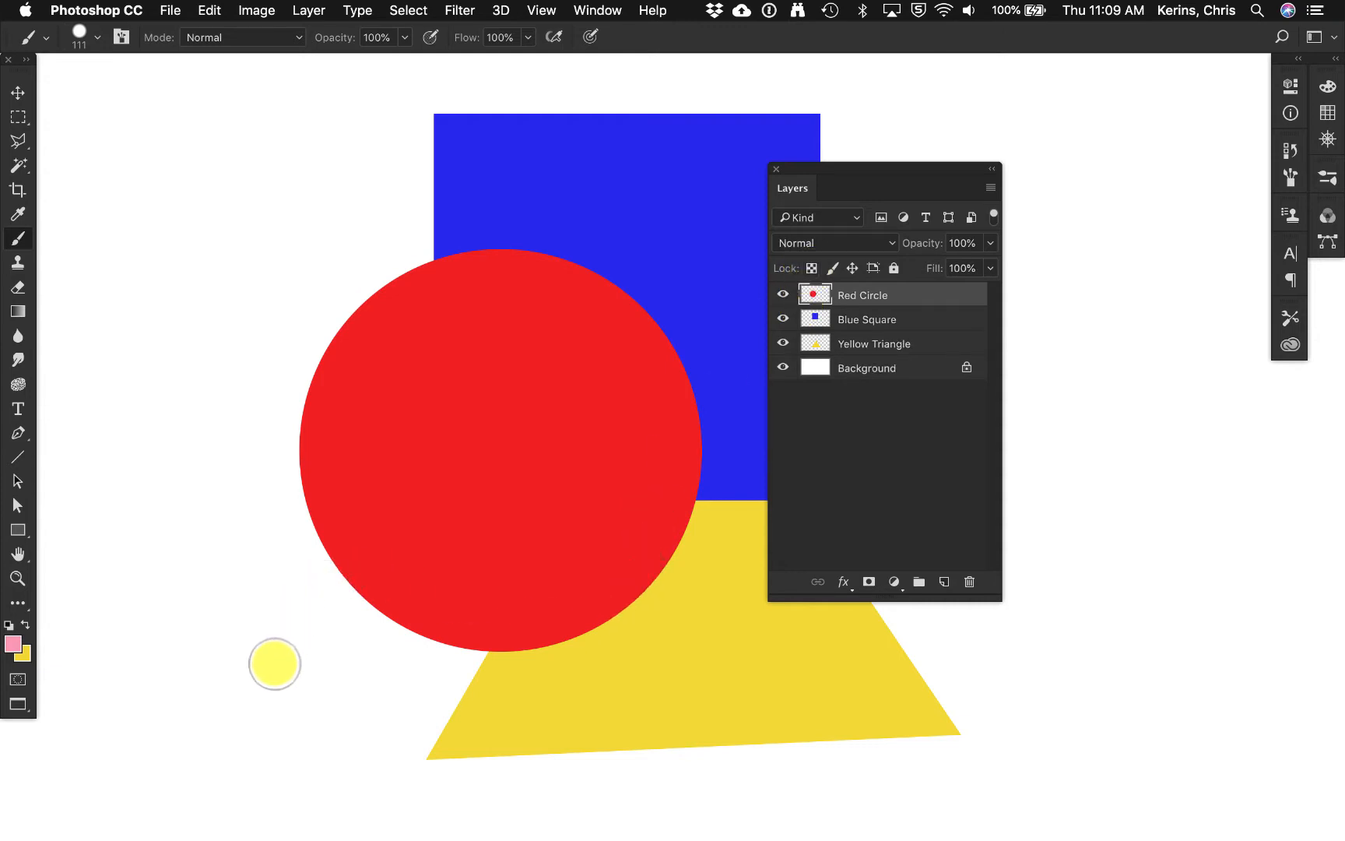
mouse_move(256, 714)
left_mouse_down()
mouse_move(342, 576)
mouse_move(517, 687)
mouse_move(447, 527)
mouse_move(257, 516)
mouse_move(400, 312)
mouse_move(668, 407)
mouse_move(613, 268)
mouse_move(544, 387)
mouse_move(425, 356)
mouse_move(580, 423)
mouse_move(666, 567)
mouse_move(674, 475)
mouse_move(575, 601)
mouse_move(431, 629)
mouse_move(539, 509)
mouse_move(745, 667)
left_mouse_up()
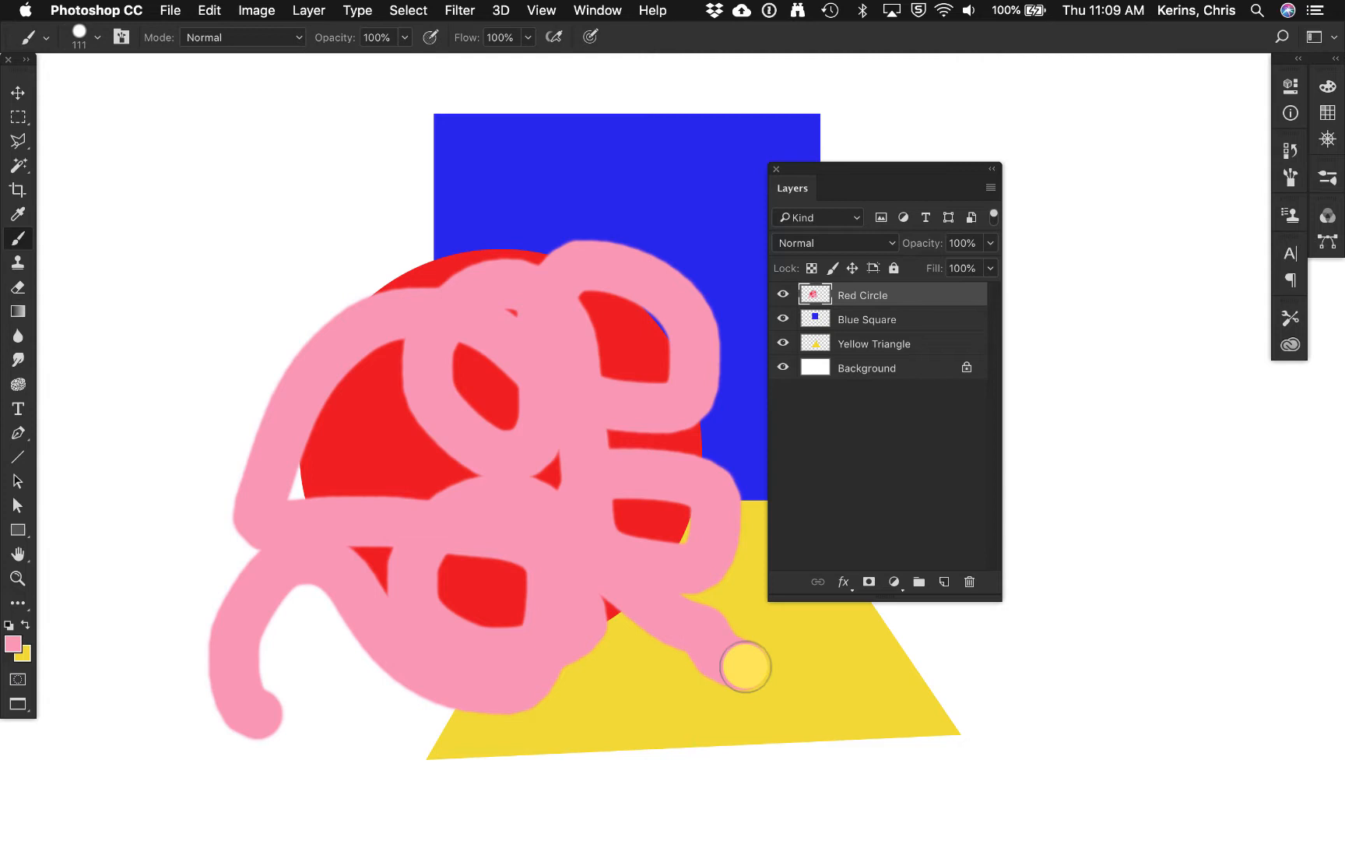
key("super+z")
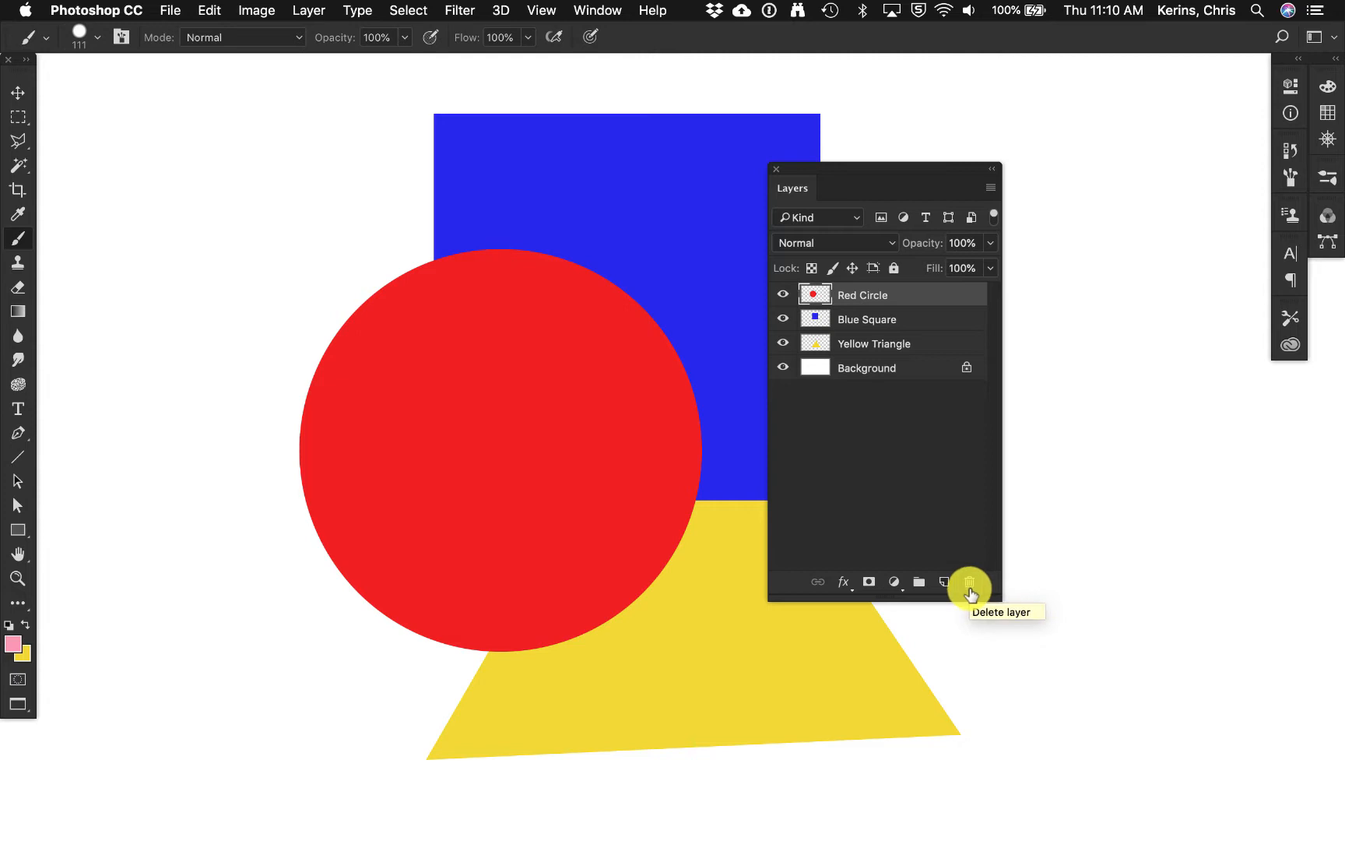
Step: Create a new layer group and move the Red Circle, Blue Square and Yellow Triangle layers into it
left_click(919, 585)
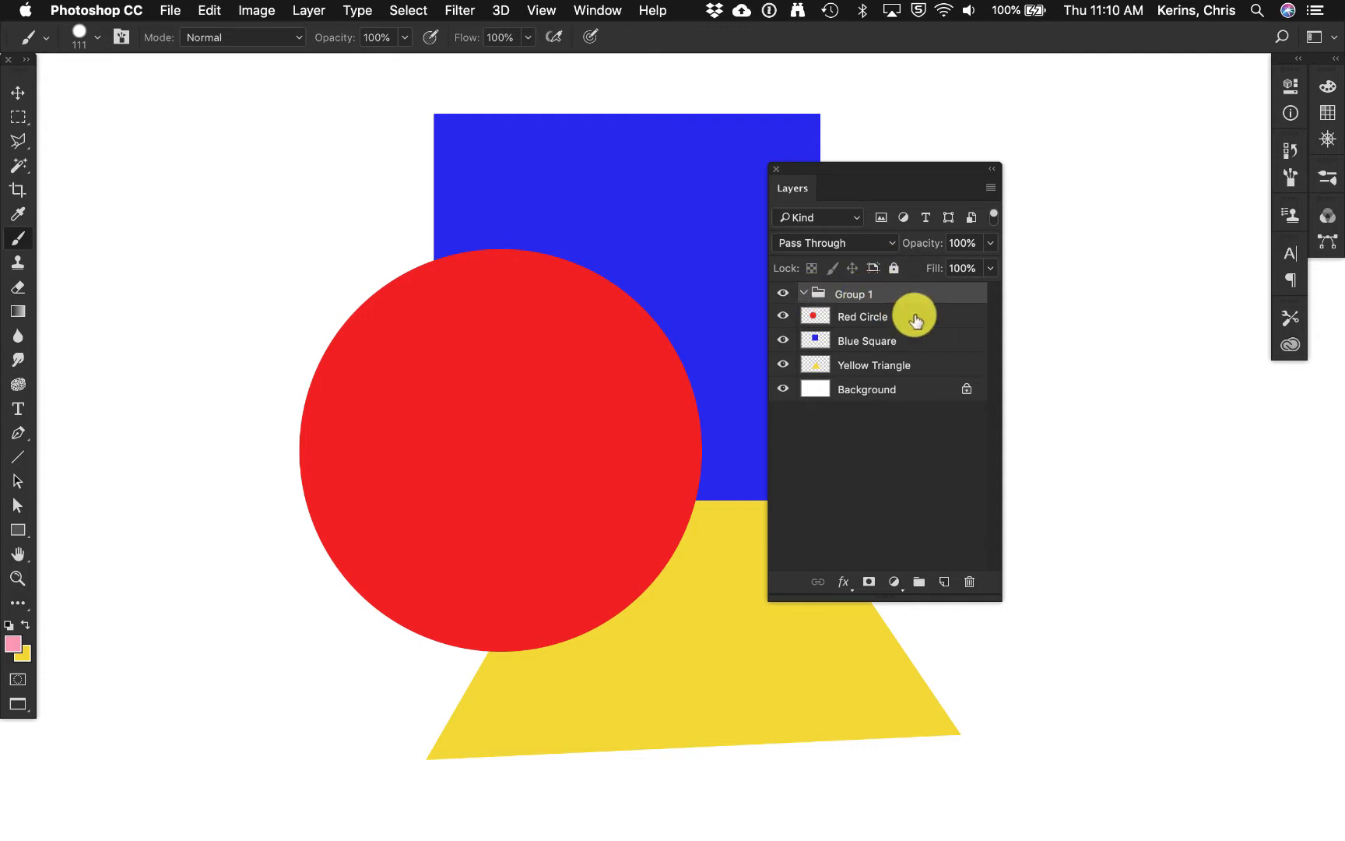
left_click(916, 319)
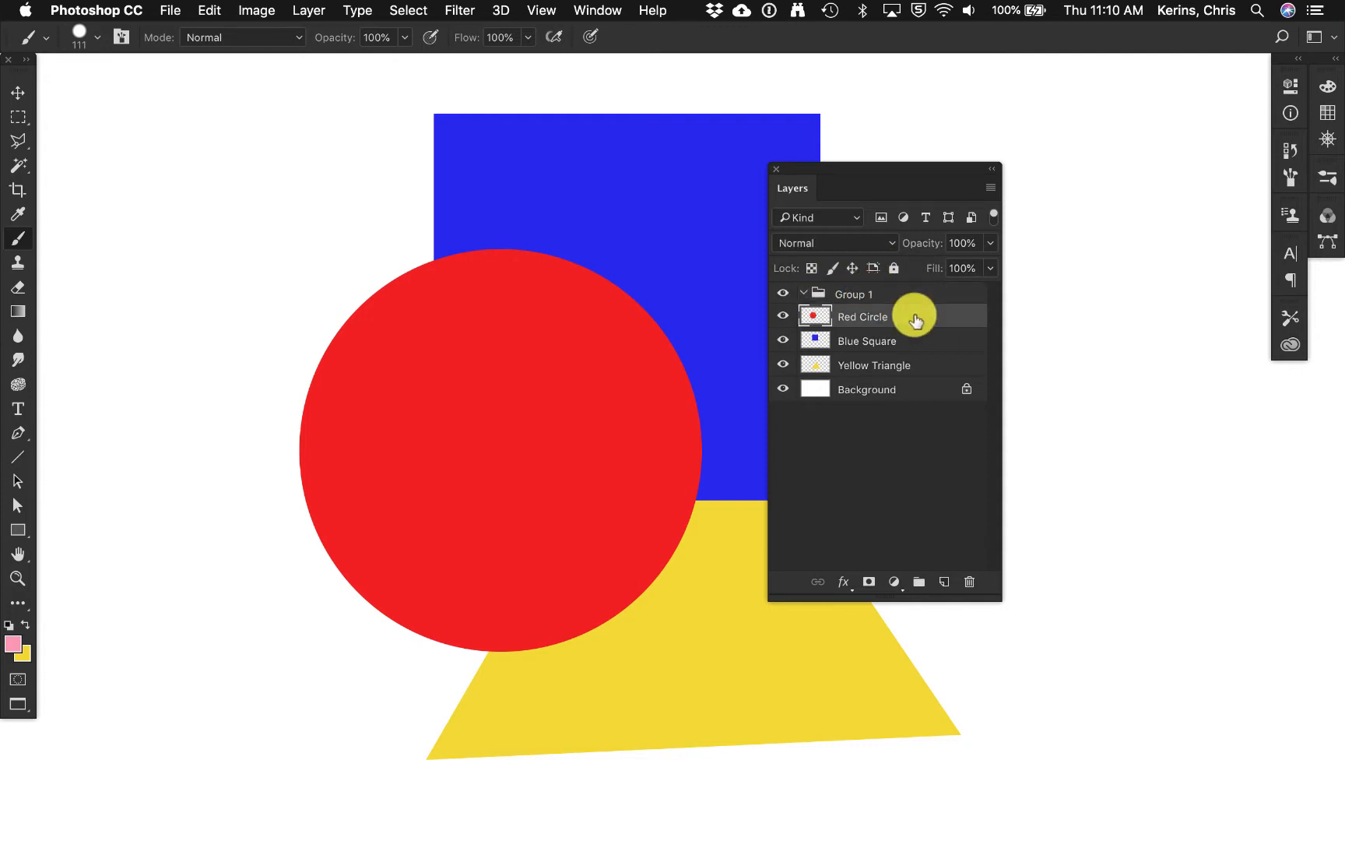
left_click(932, 369, "shift")
left_click_drag(919, 309, 917, 294)
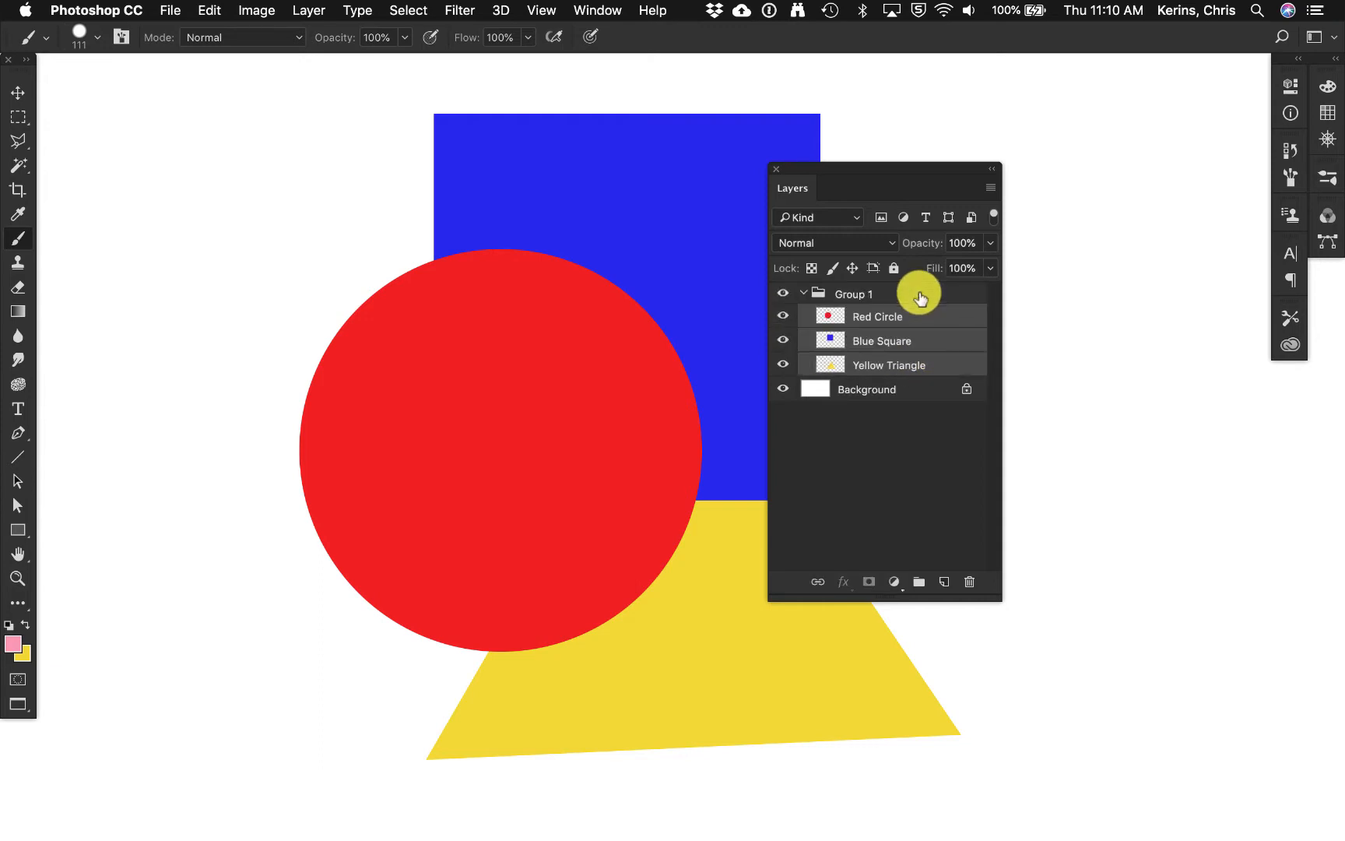
Step: Collapse and expand the layer group, and undo the layer moves and the group's creation
left_click(802, 295)
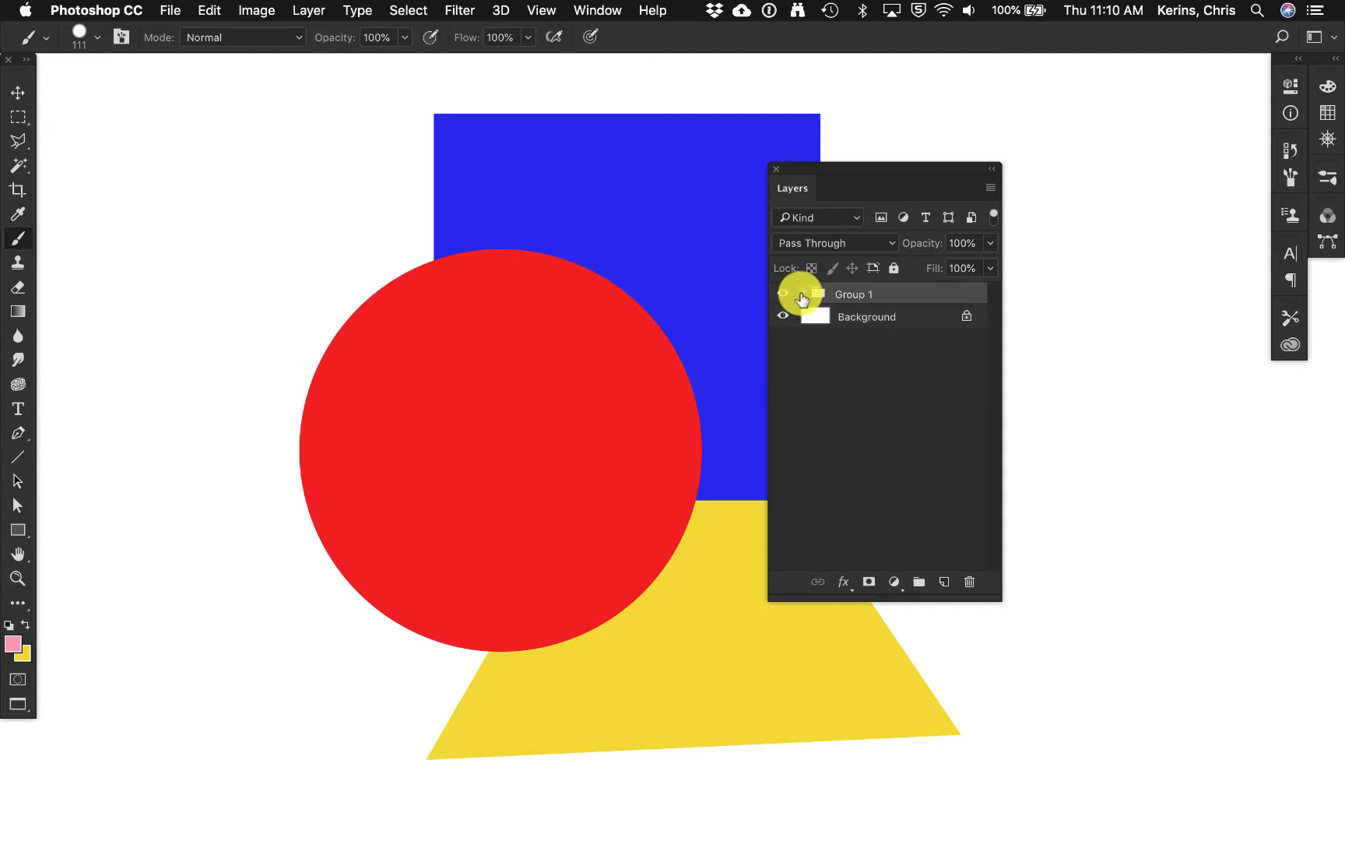
left_click(803, 295)
left_click(803, 295)
key("super+z")
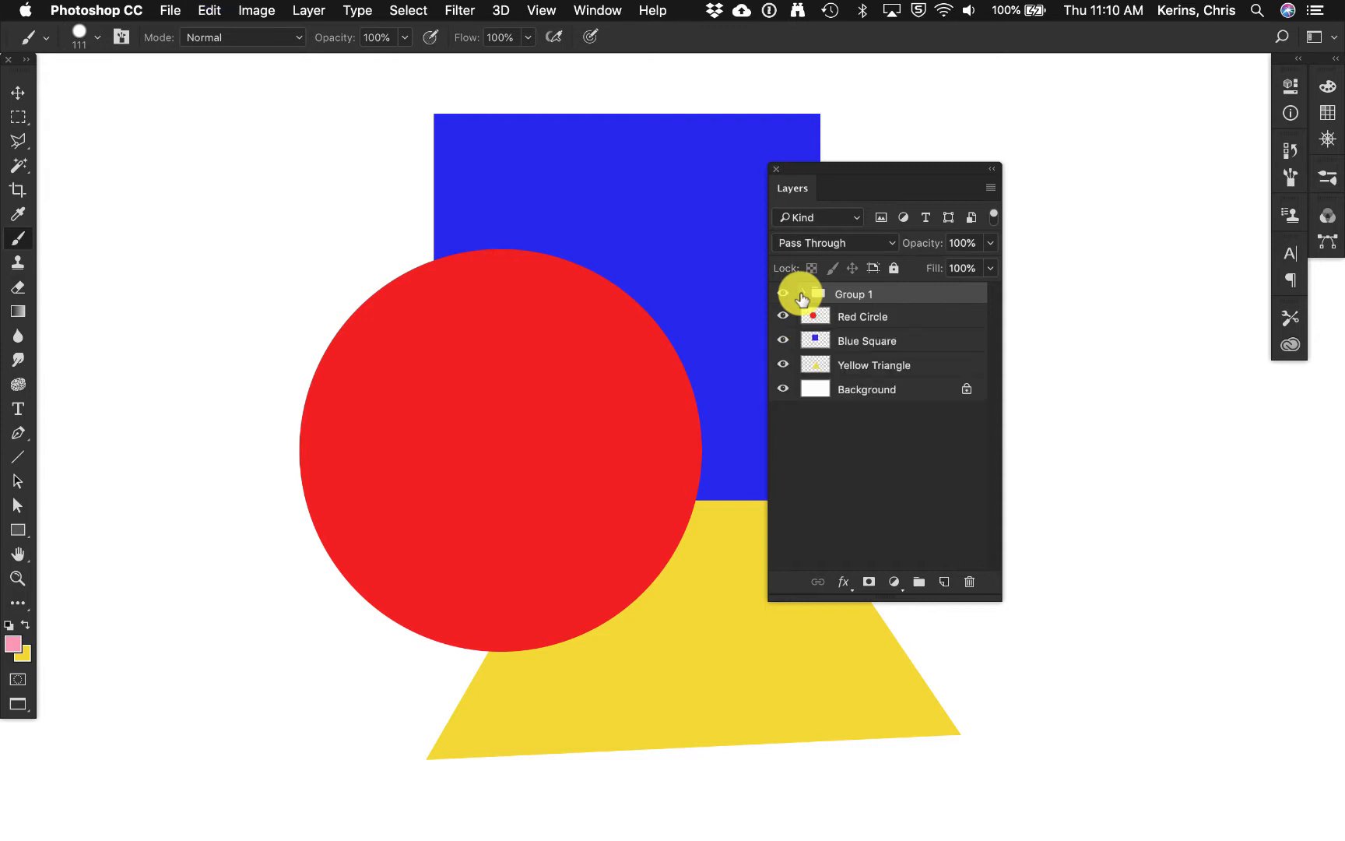
key("super+z")
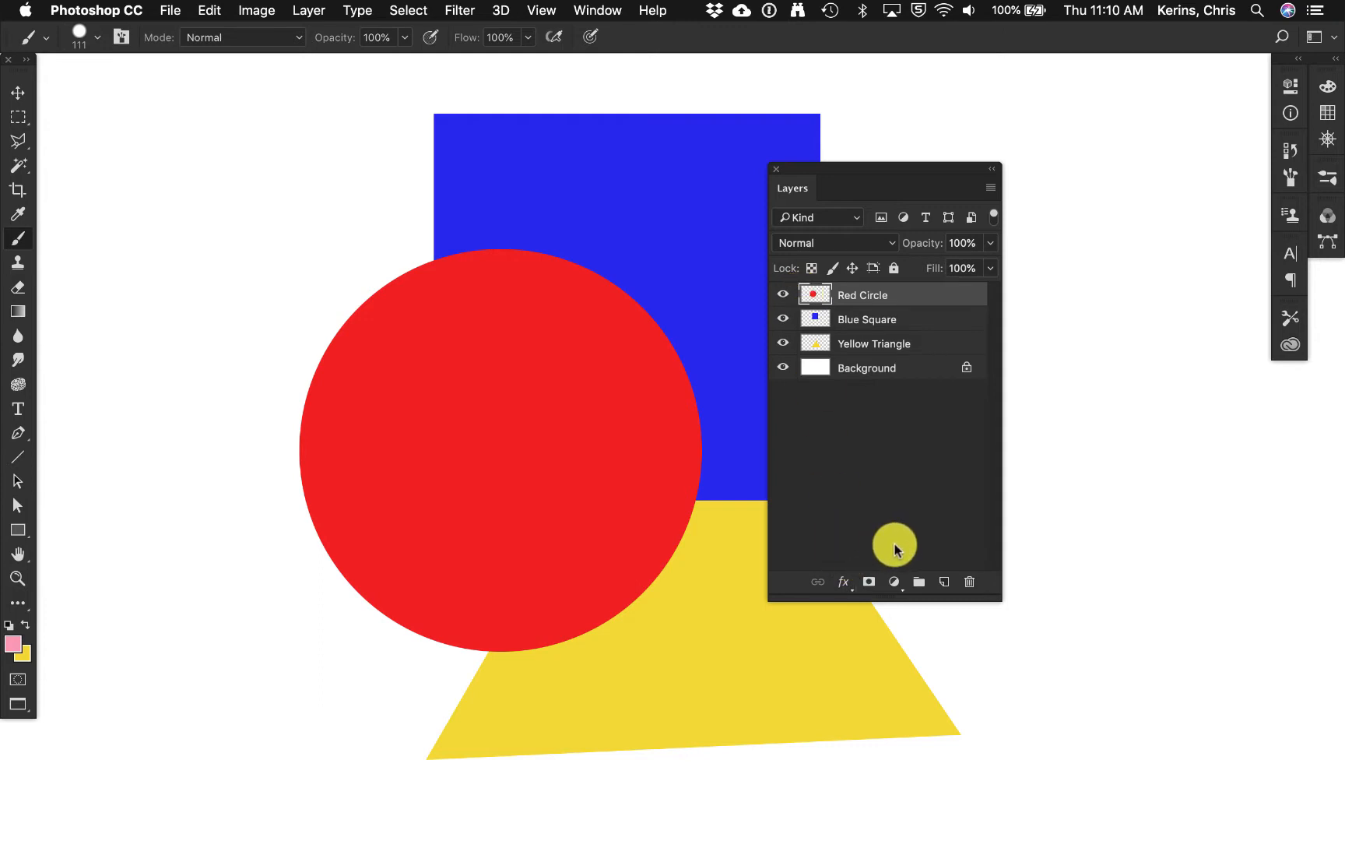
Step: Examine the available fill and adjustment layer types and the layer style effects
left_click(893, 583)
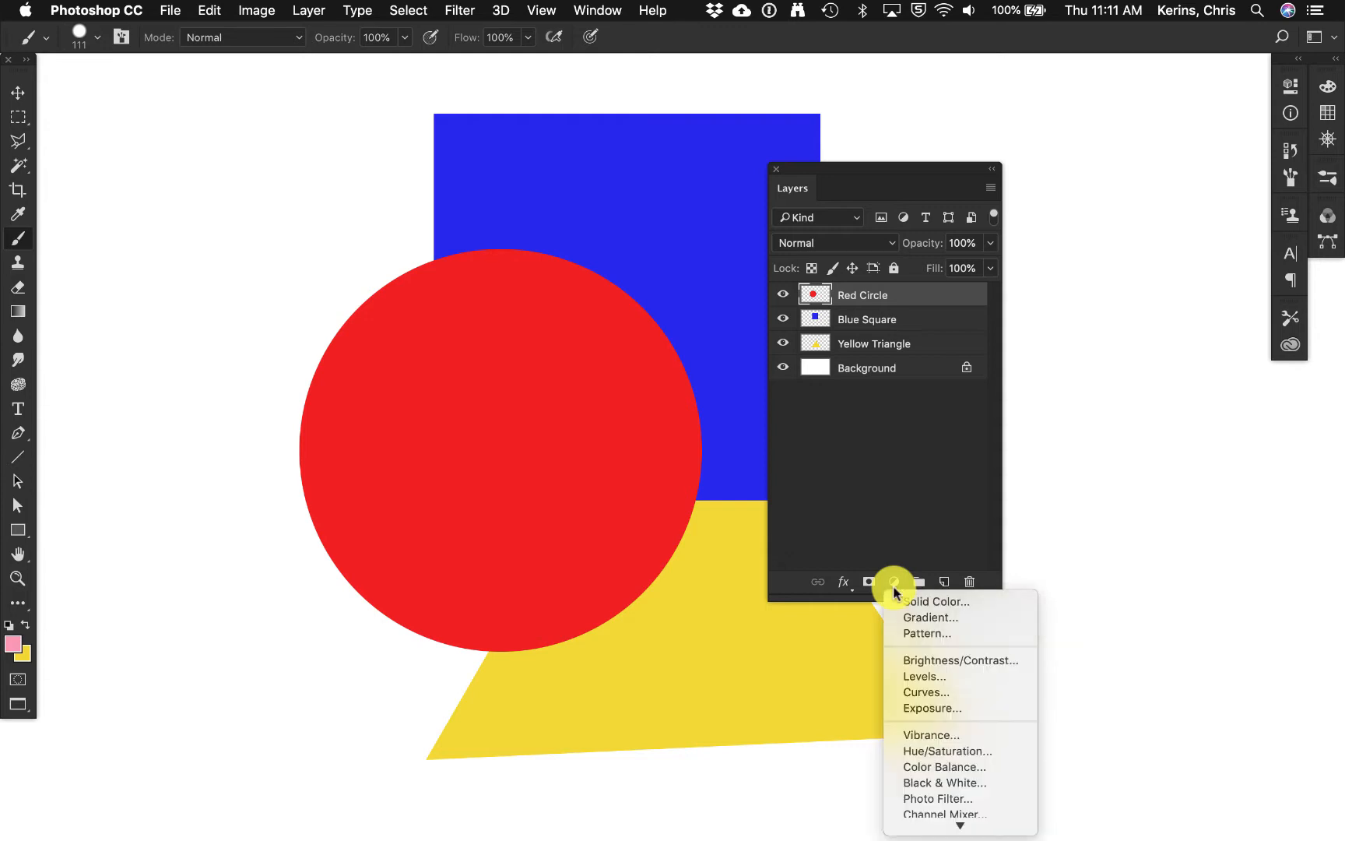
mouse_move(937, 821)
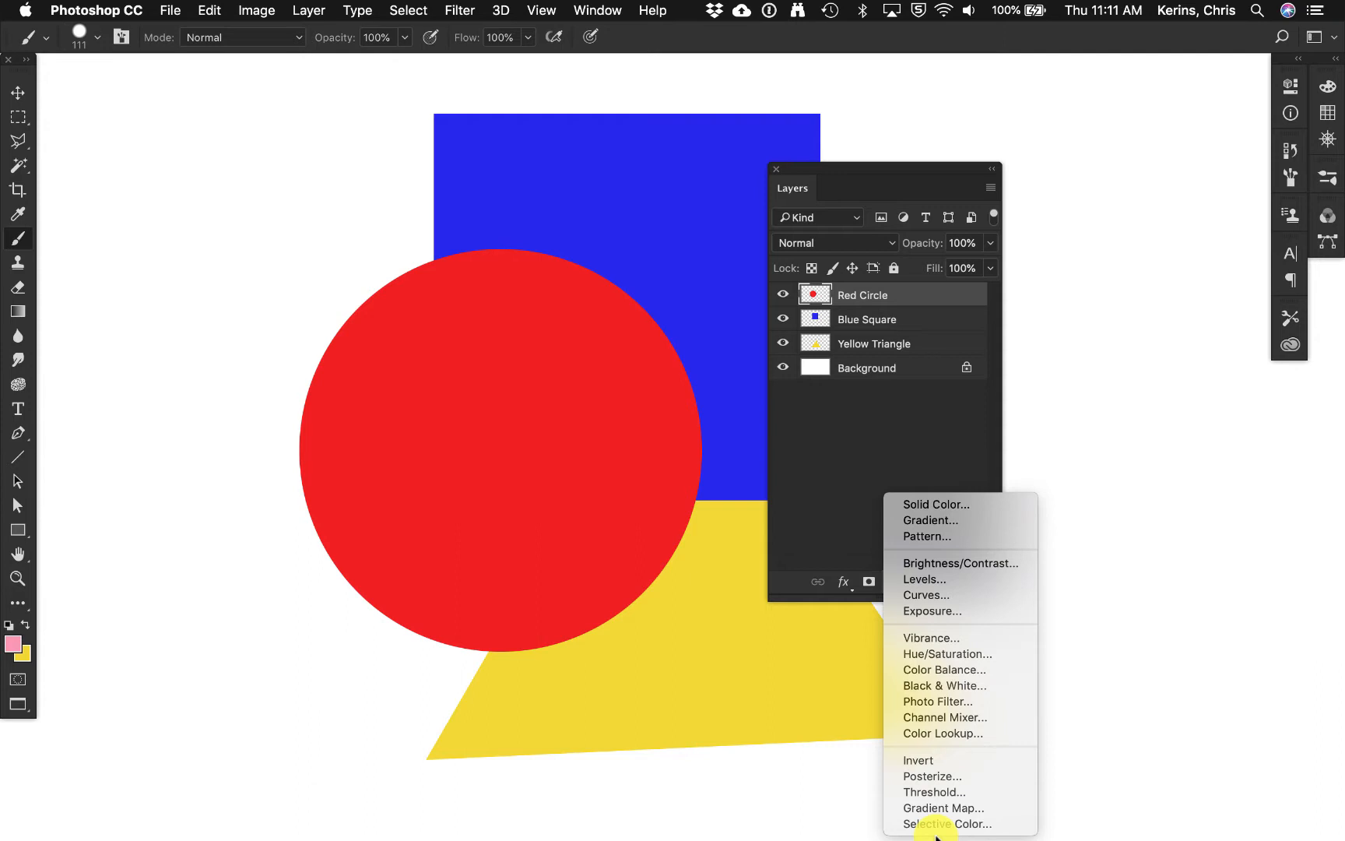
left_click(839, 781)
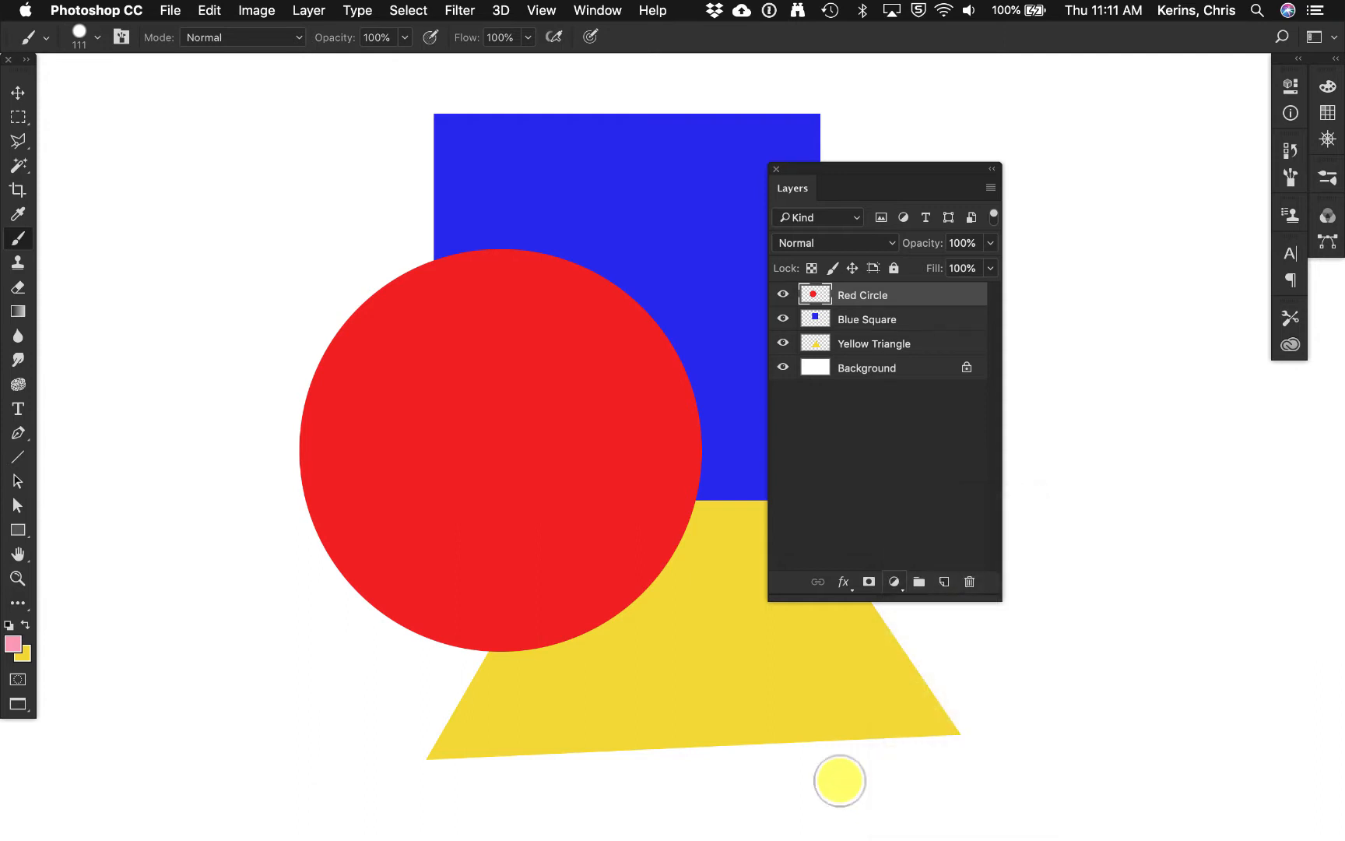
left_click(845, 584)
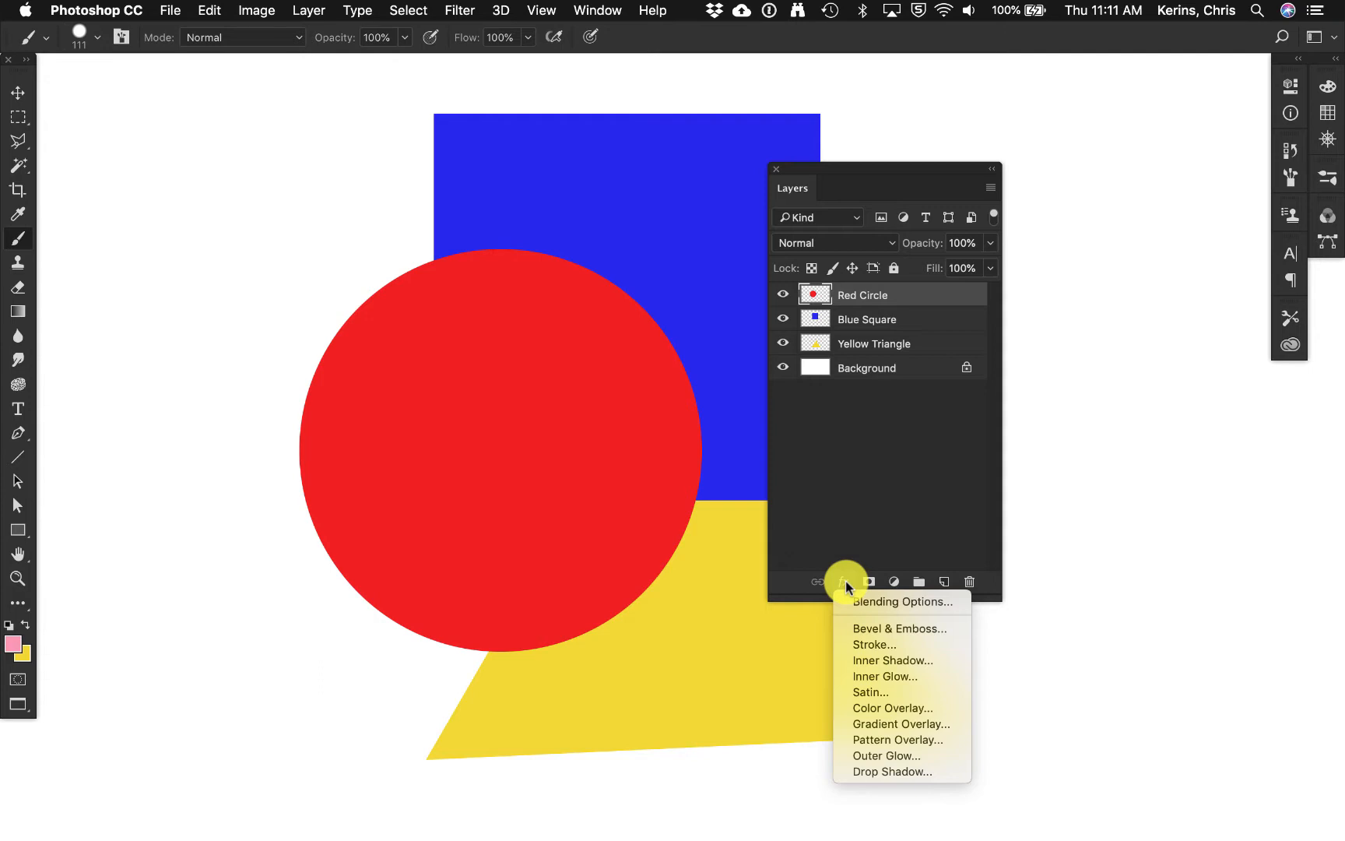
left_click(844, 581)
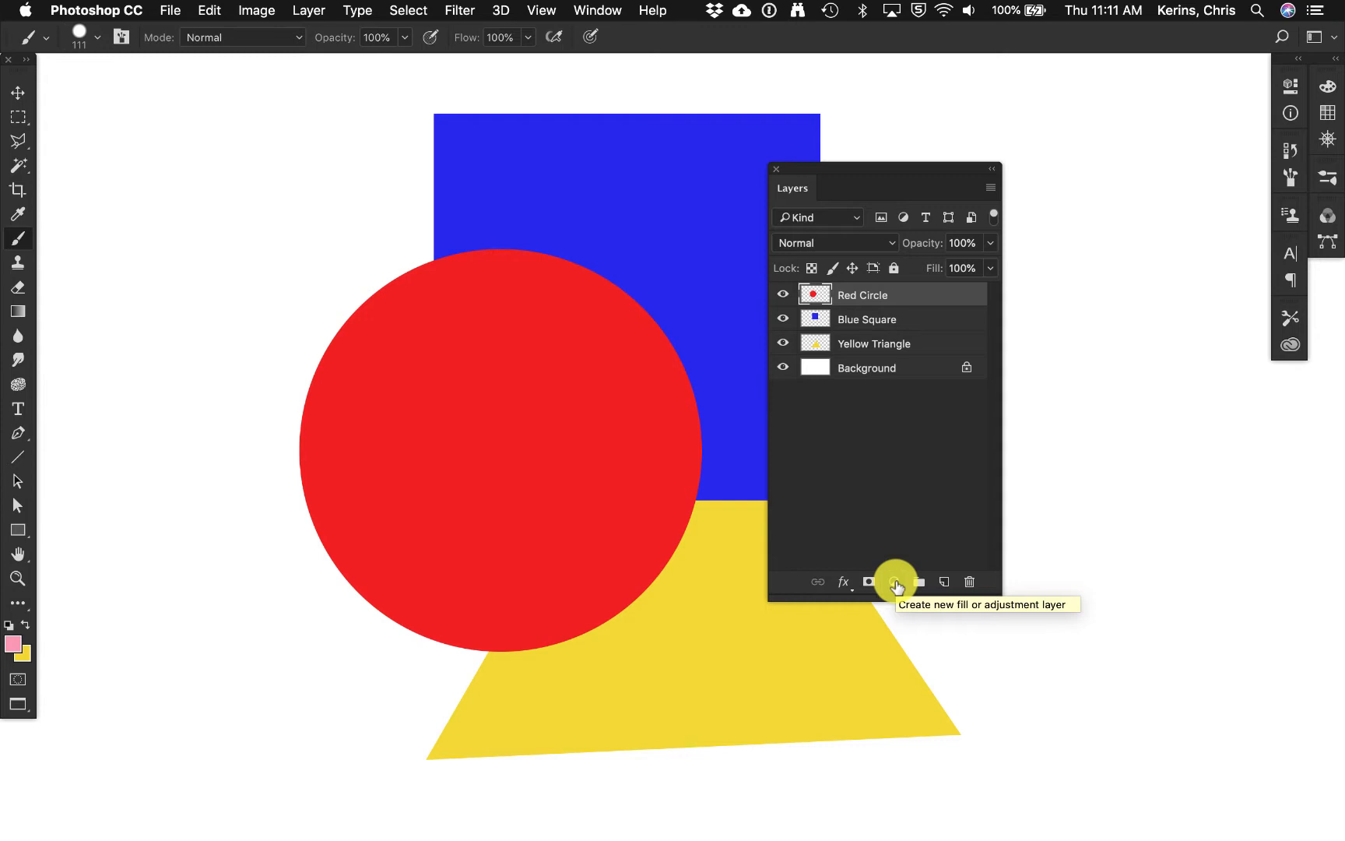
Step: Add a Hue/Saturation adjustment layer above the Red Circle layer, and undo it
left_click(894, 584)
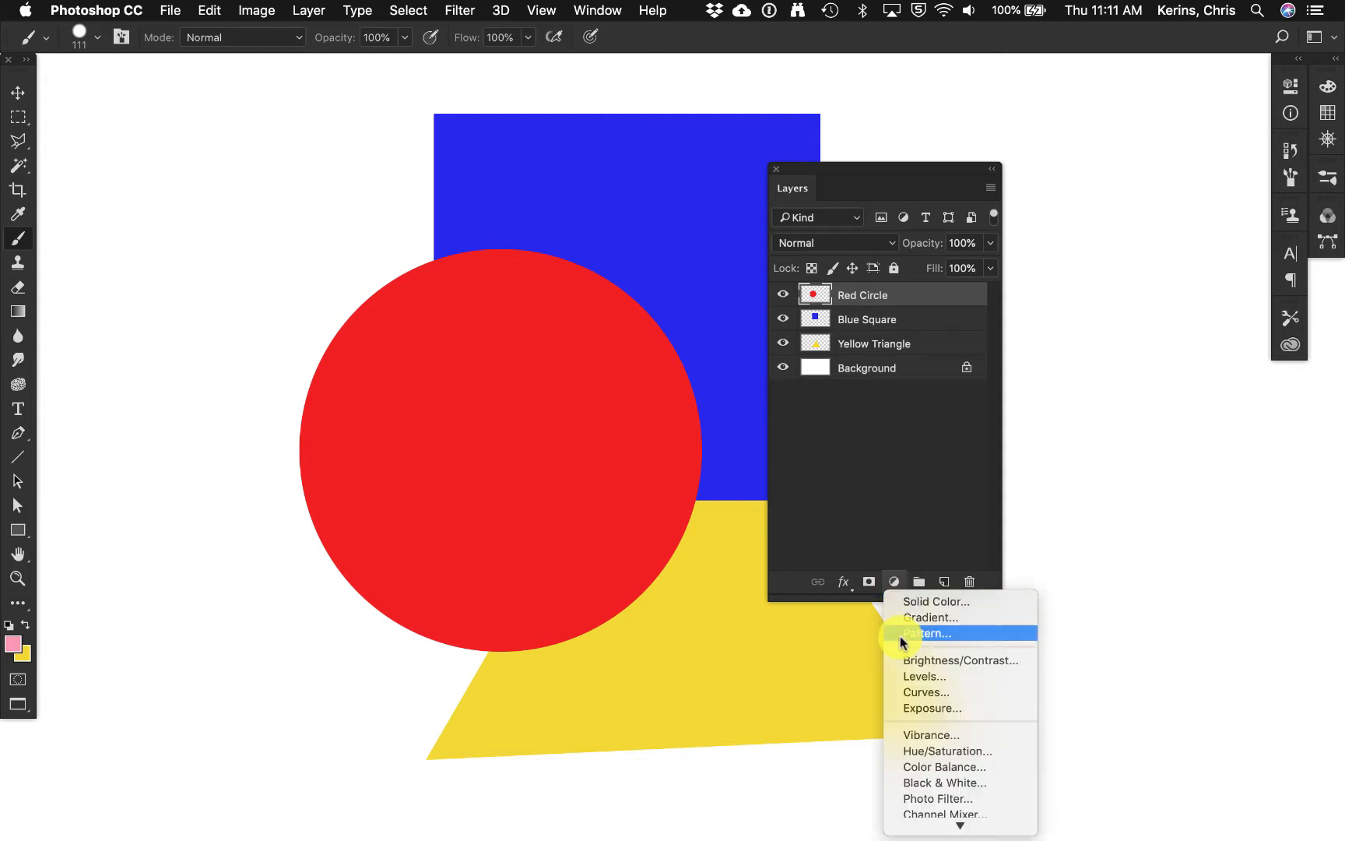
left_click(910, 750)
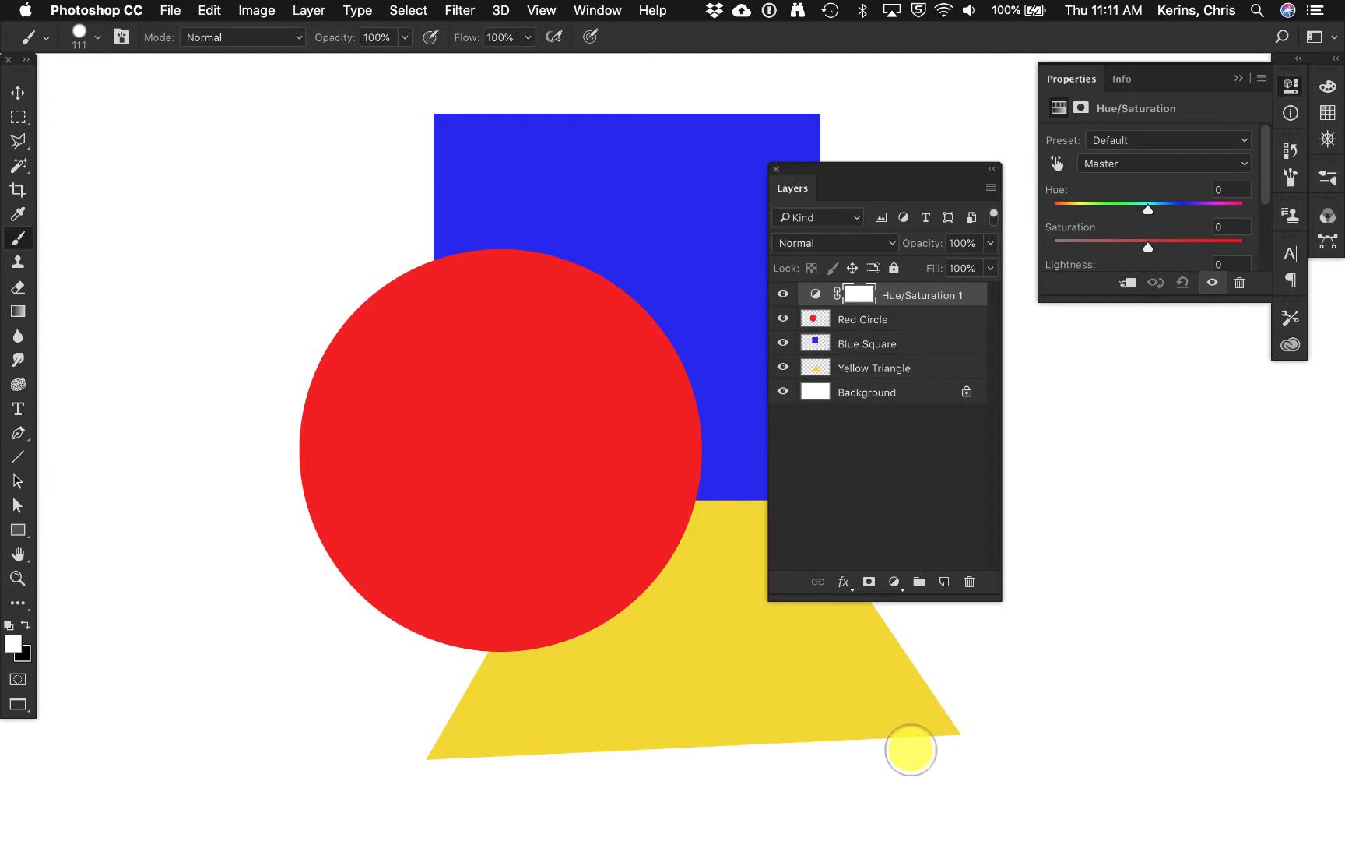
key("super+z")
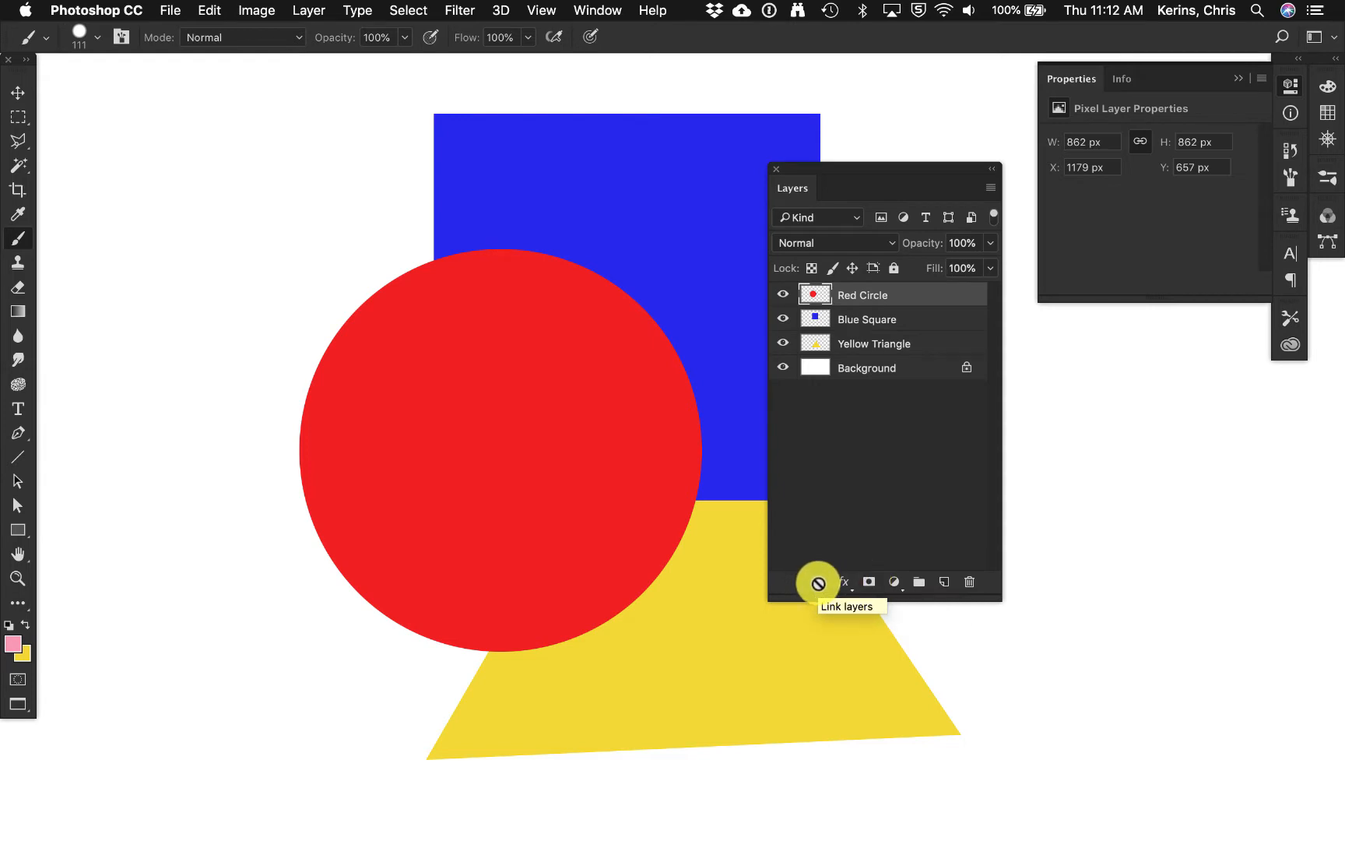
Step: Link the Red Circle and Yellow Triangle layers
left_click(919, 346, "super")
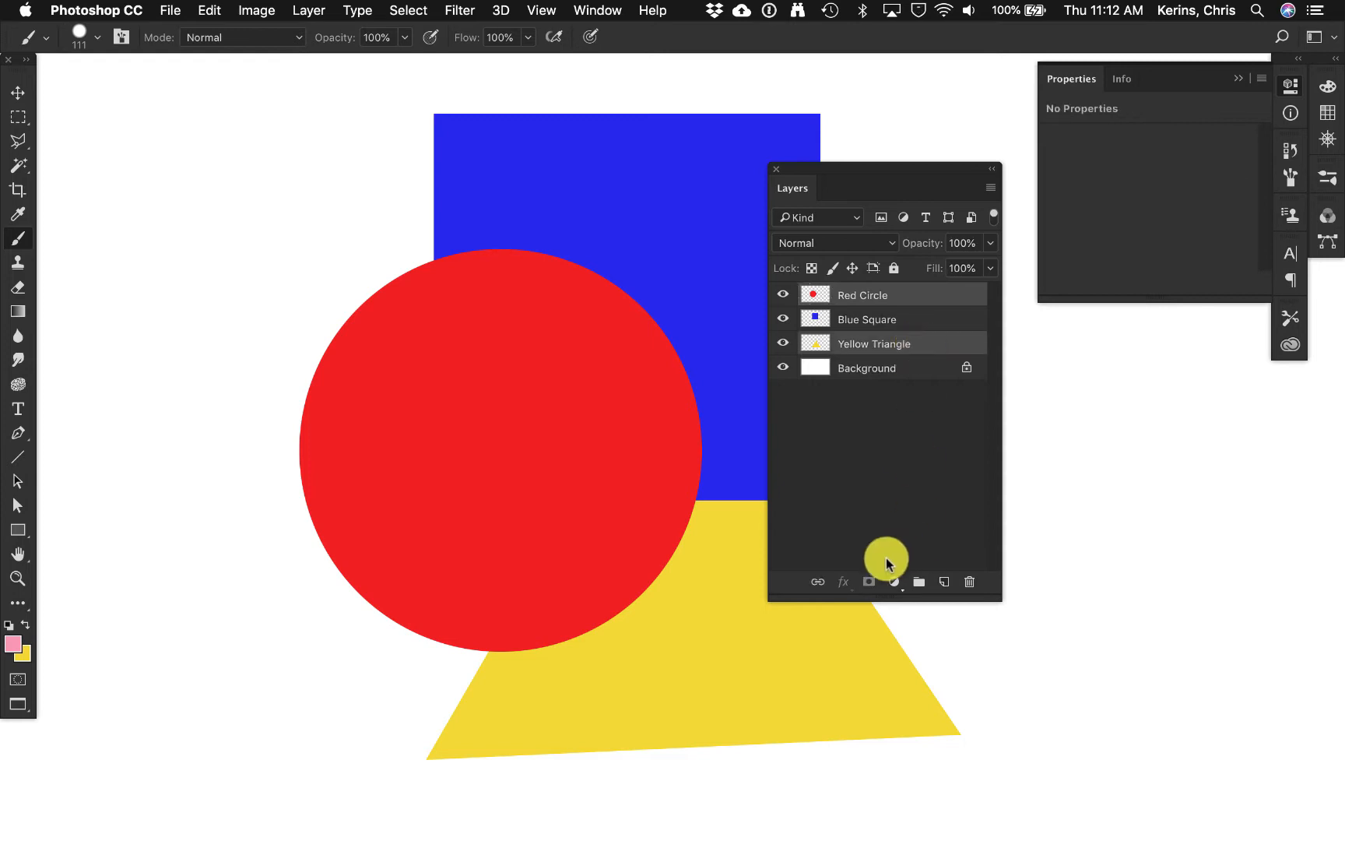
left_click(815, 584)
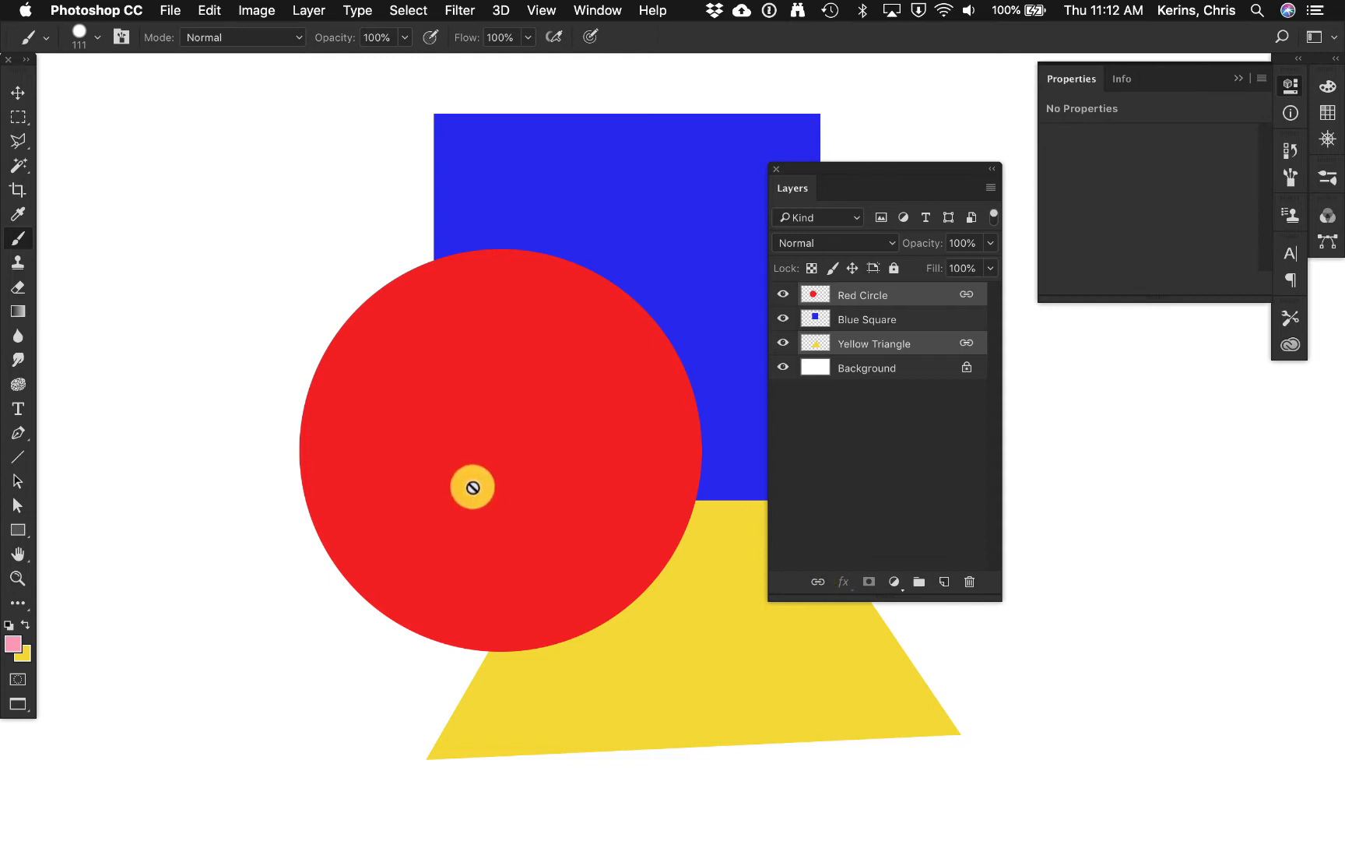
Step: Move the linked Red Circle and Yellow Triangle together up and to the left on the canvas, and unlink them
key("v")
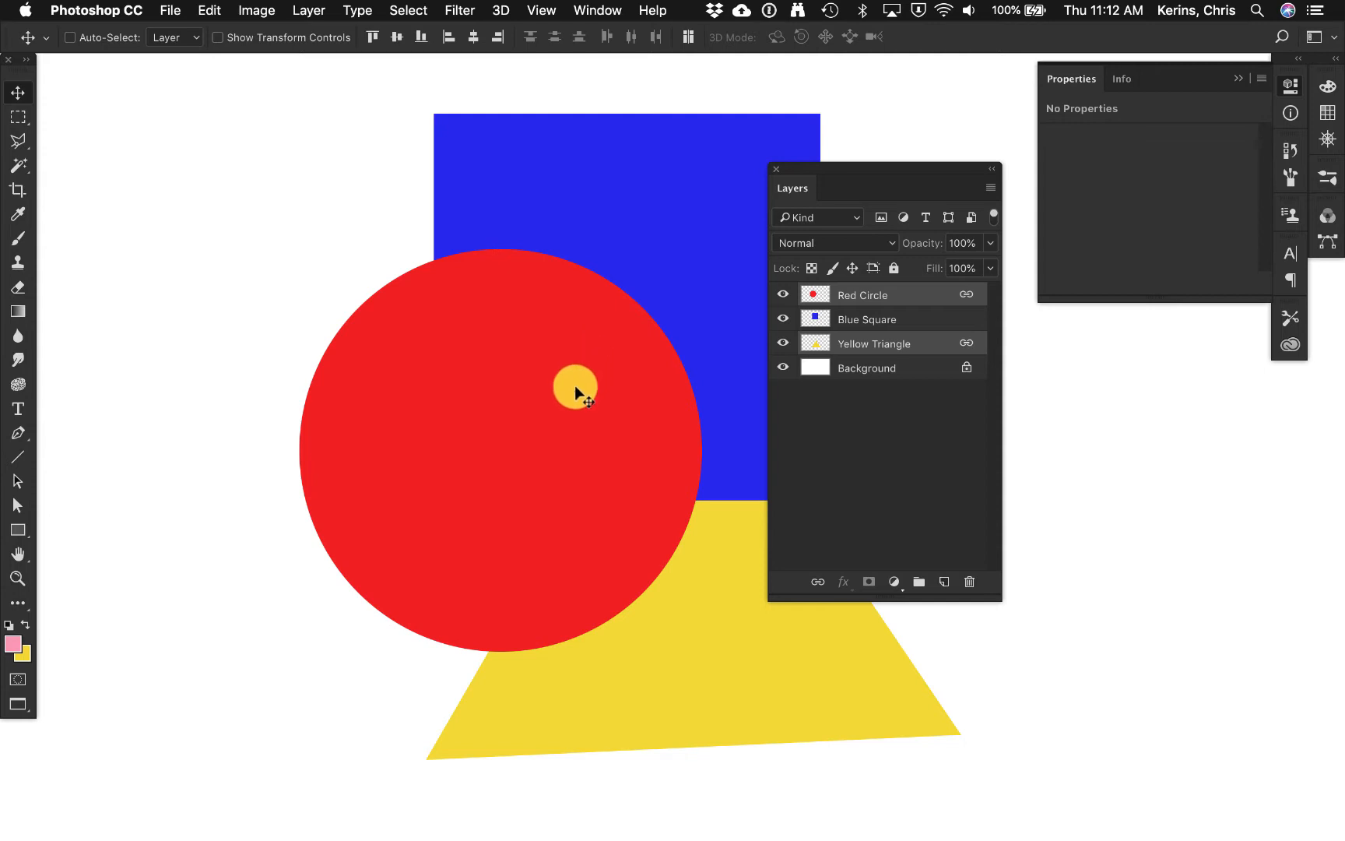
left_click(857, 410)
left_click(899, 301)
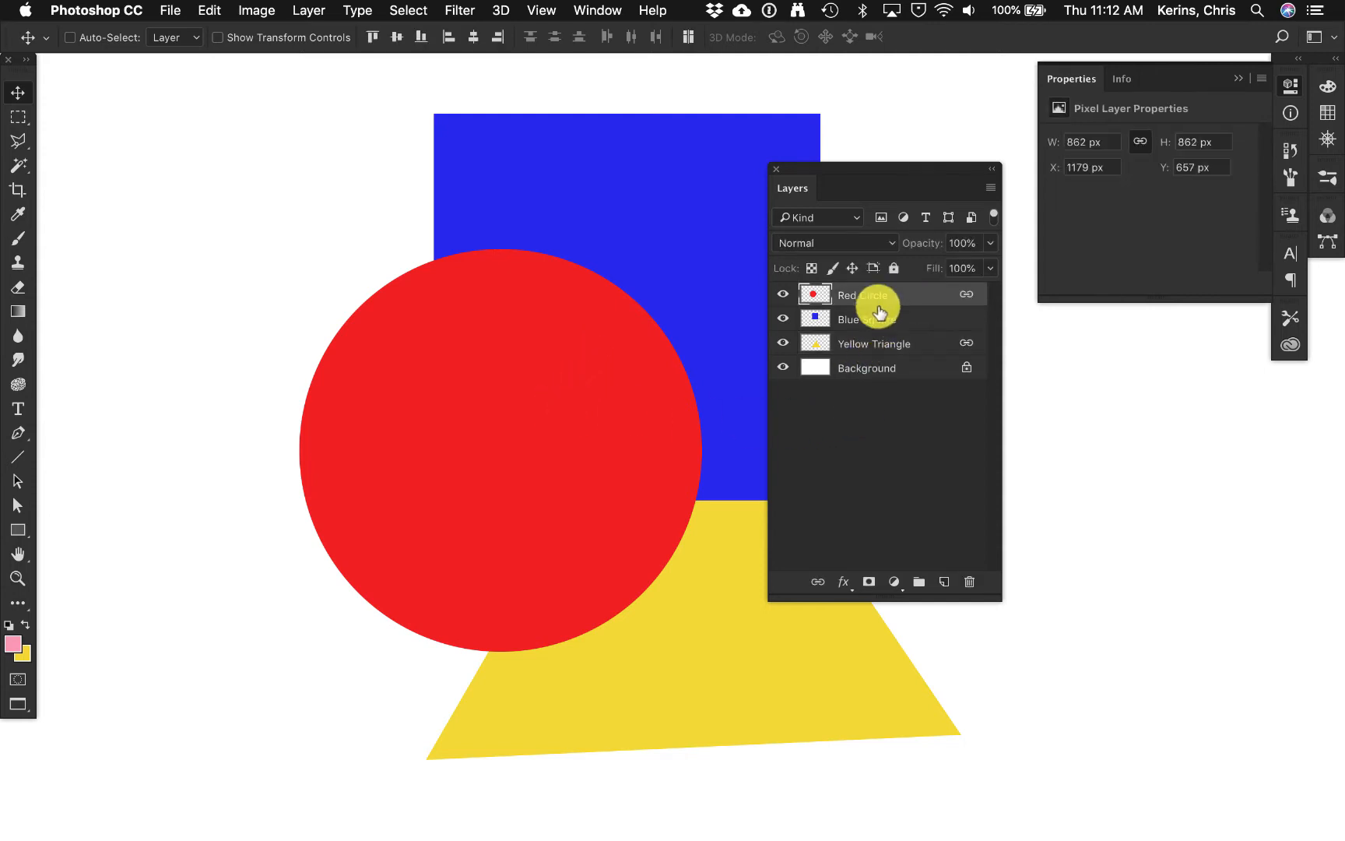
left_click_drag(611, 415, 562, 358)
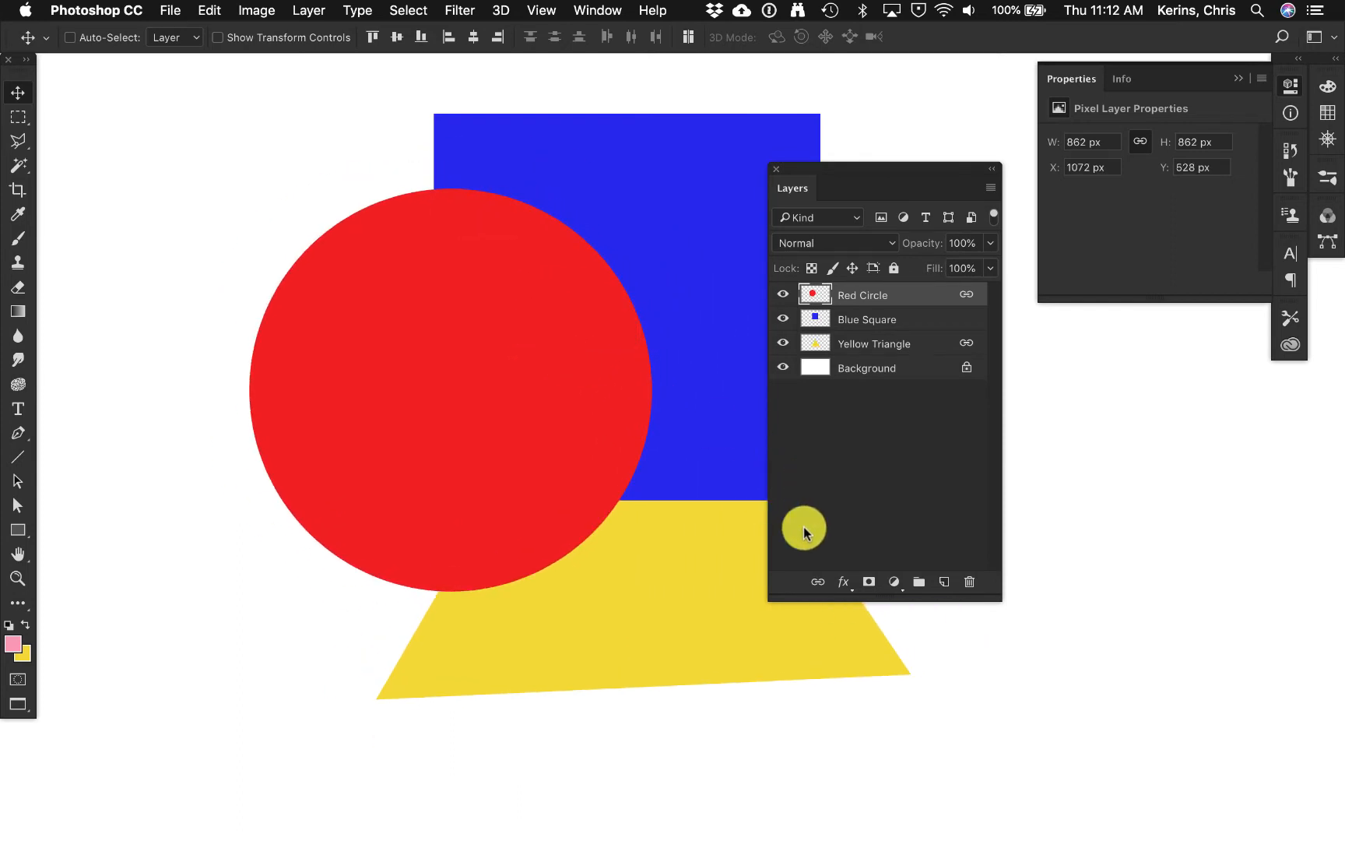
left_click(815, 582)
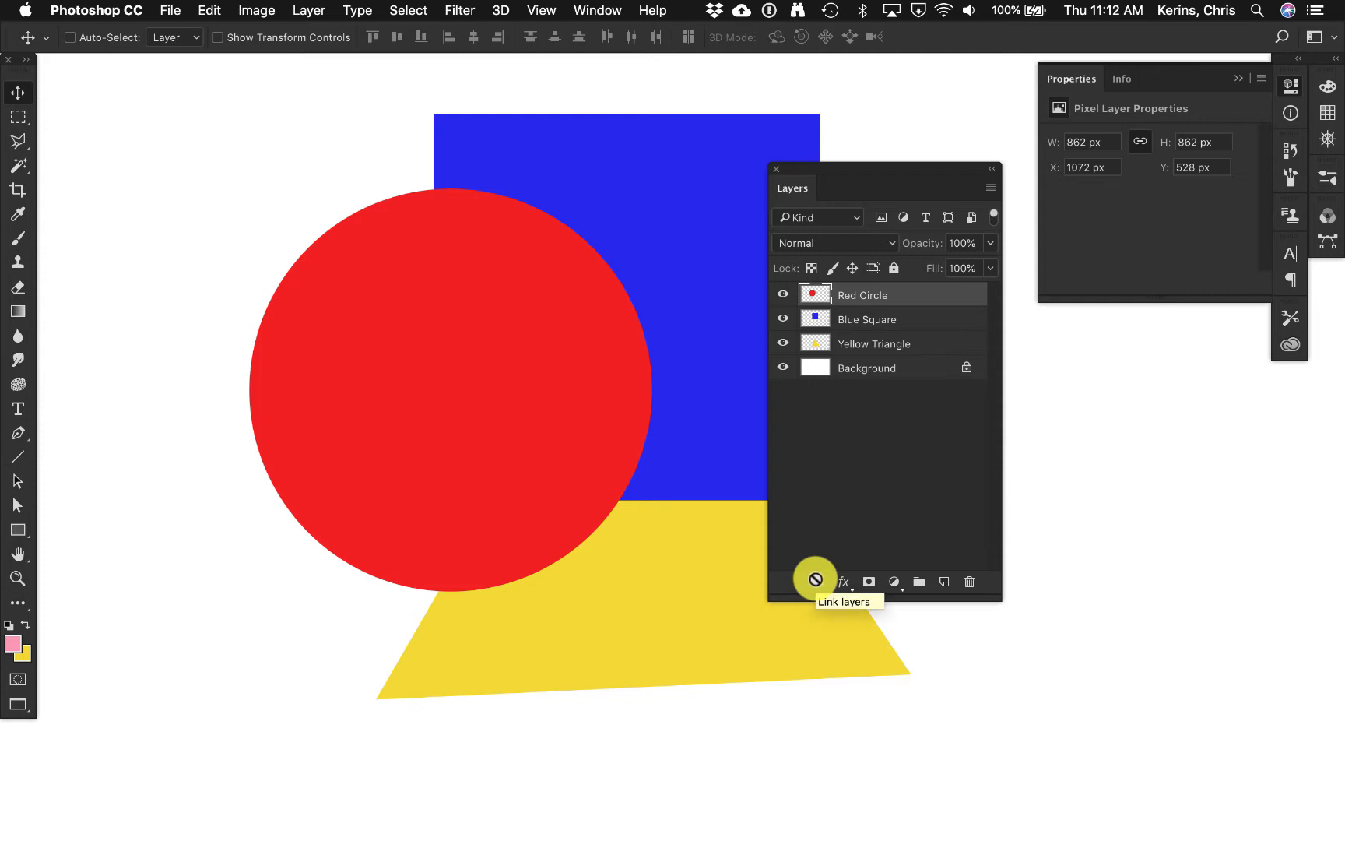
Step: Hide the Red Circle and Blue Square layers and delete all hidden layers
left_click(991, 189)
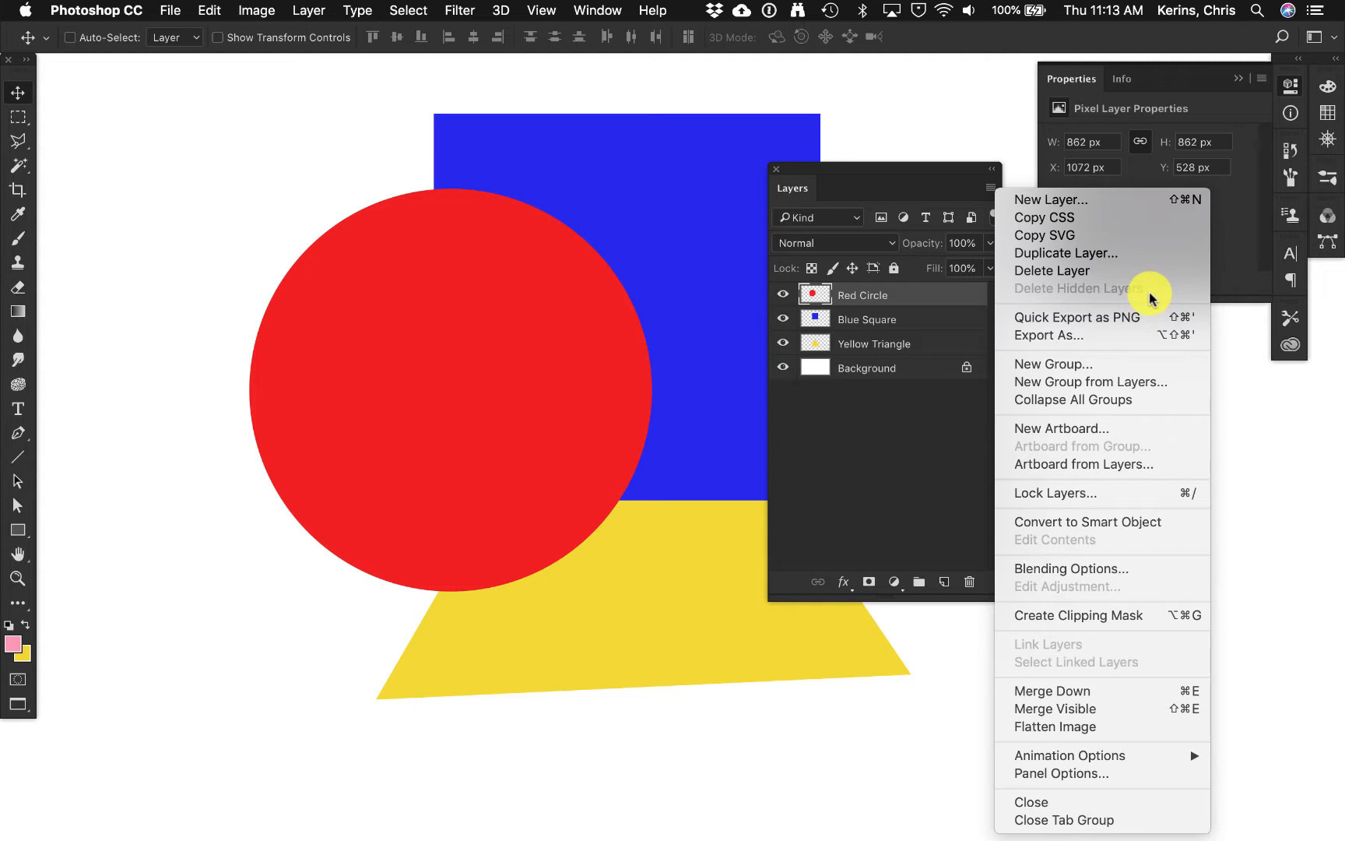
left_click(921, 436)
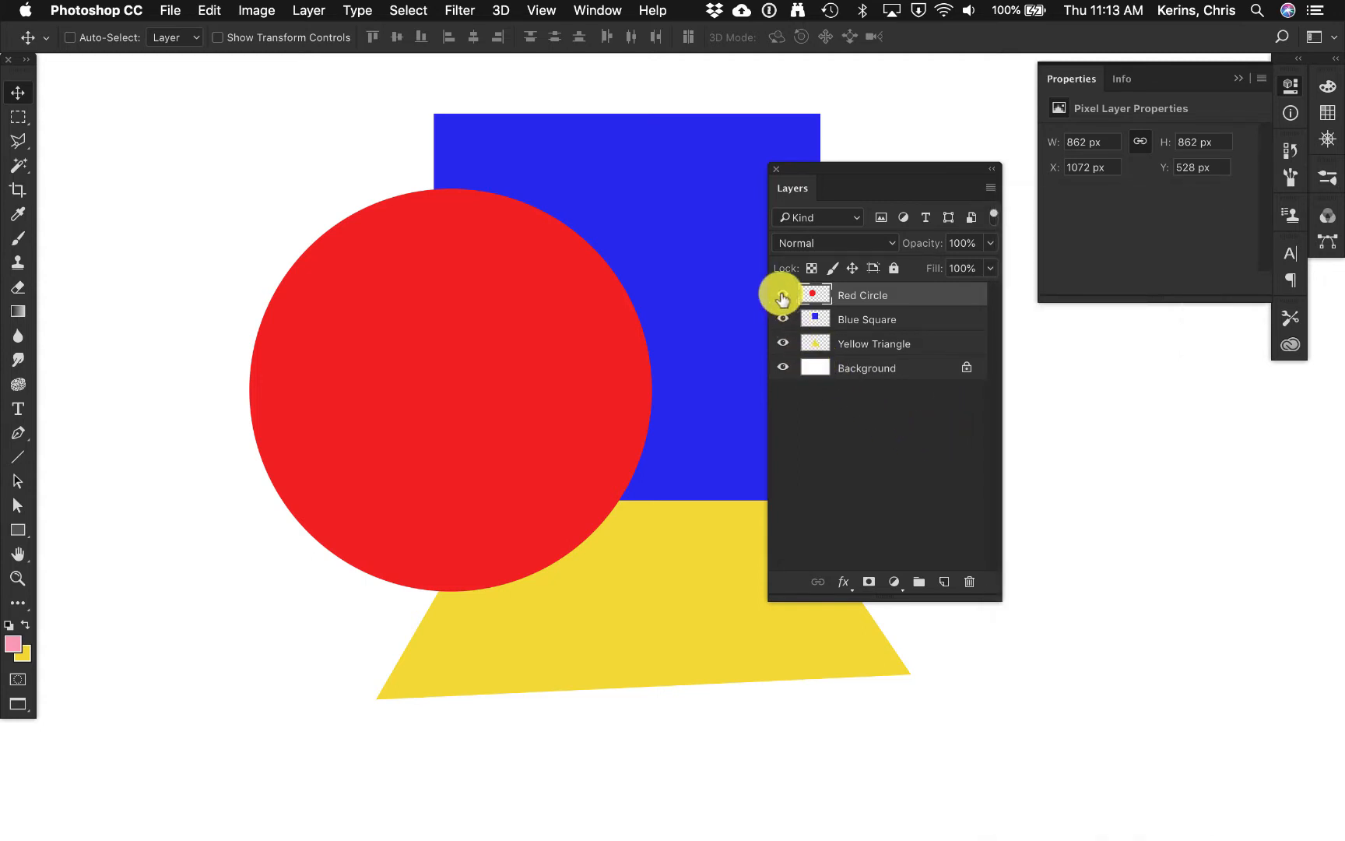
left_click_drag(782, 296, 783, 319)
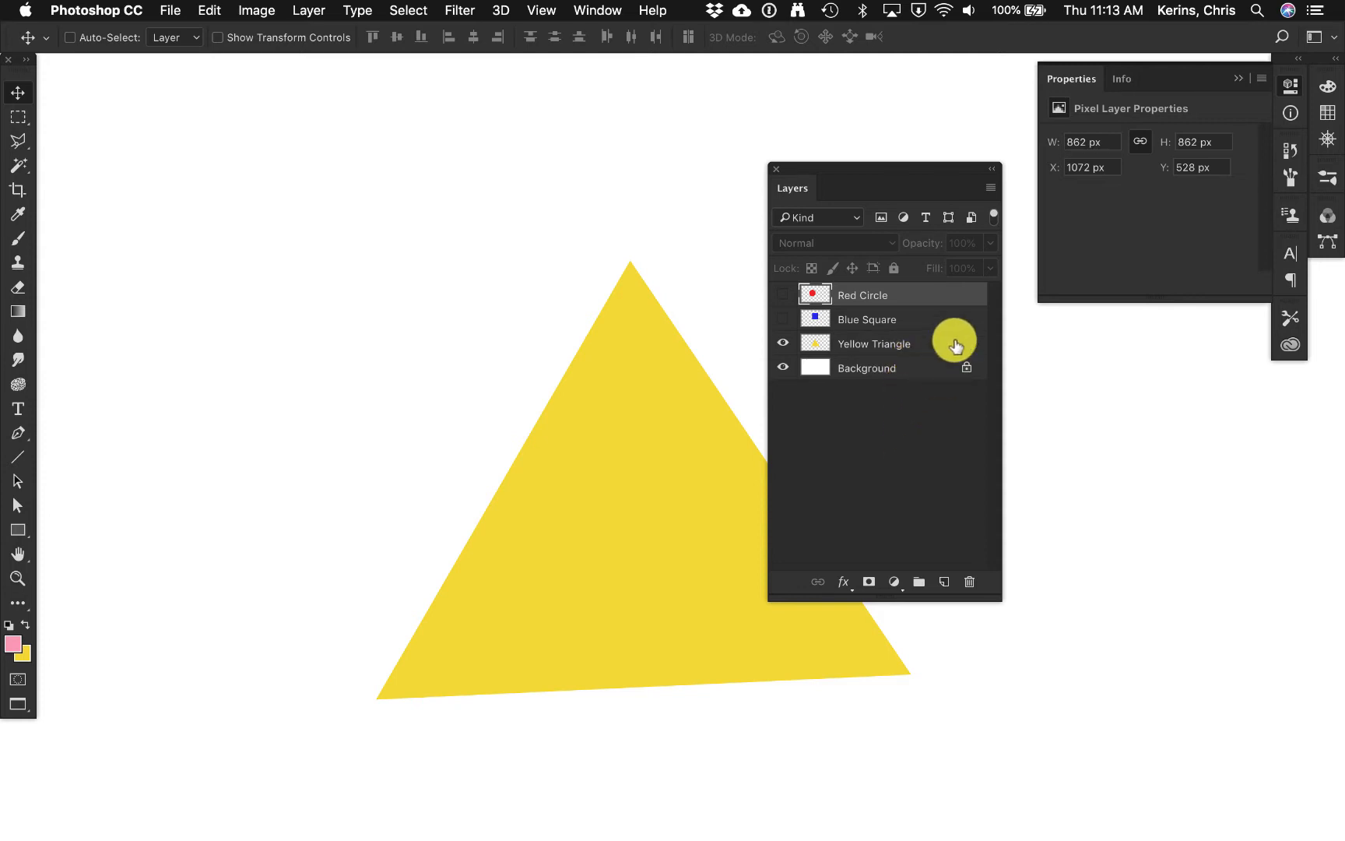
left_click(990, 191)
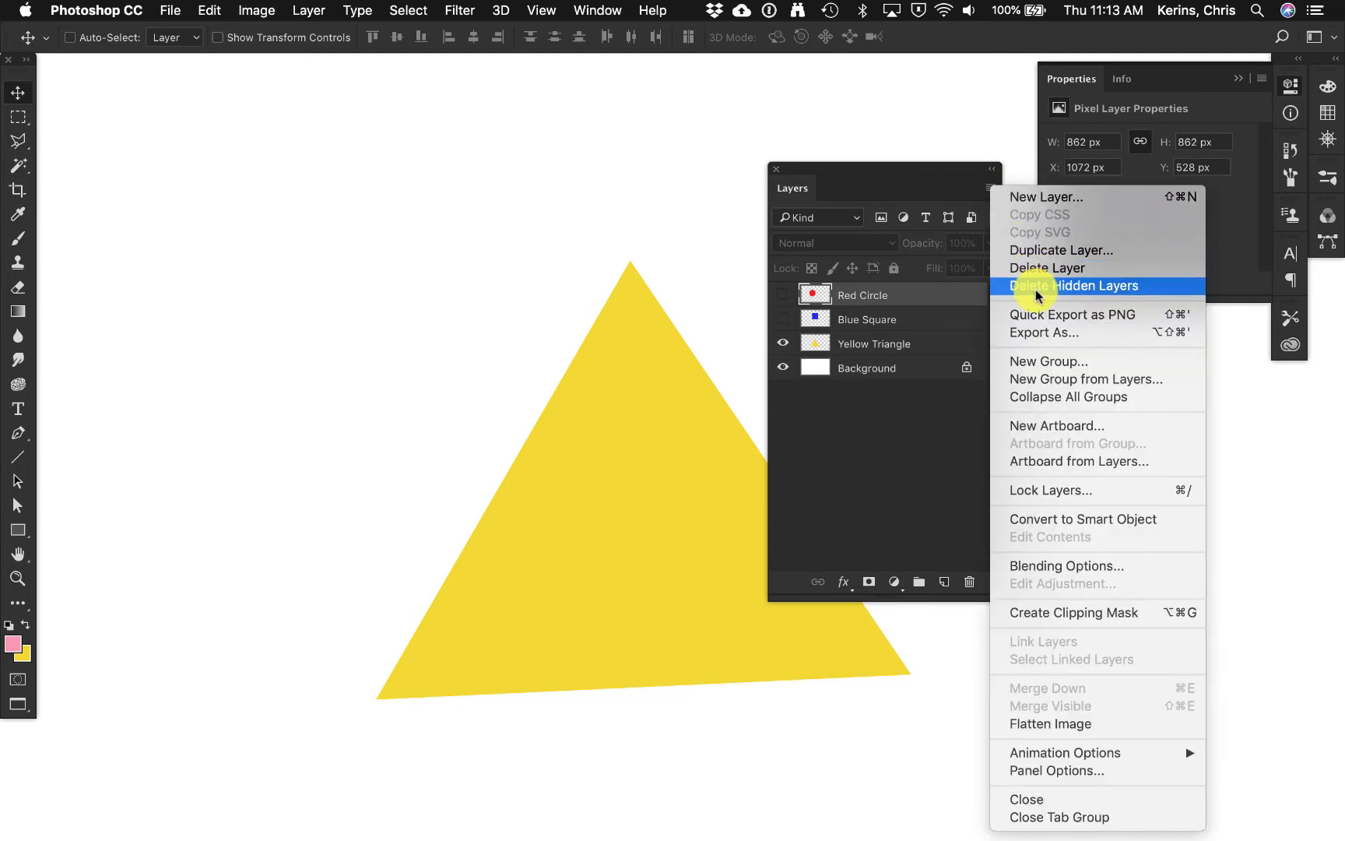
left_click(1000, 285)
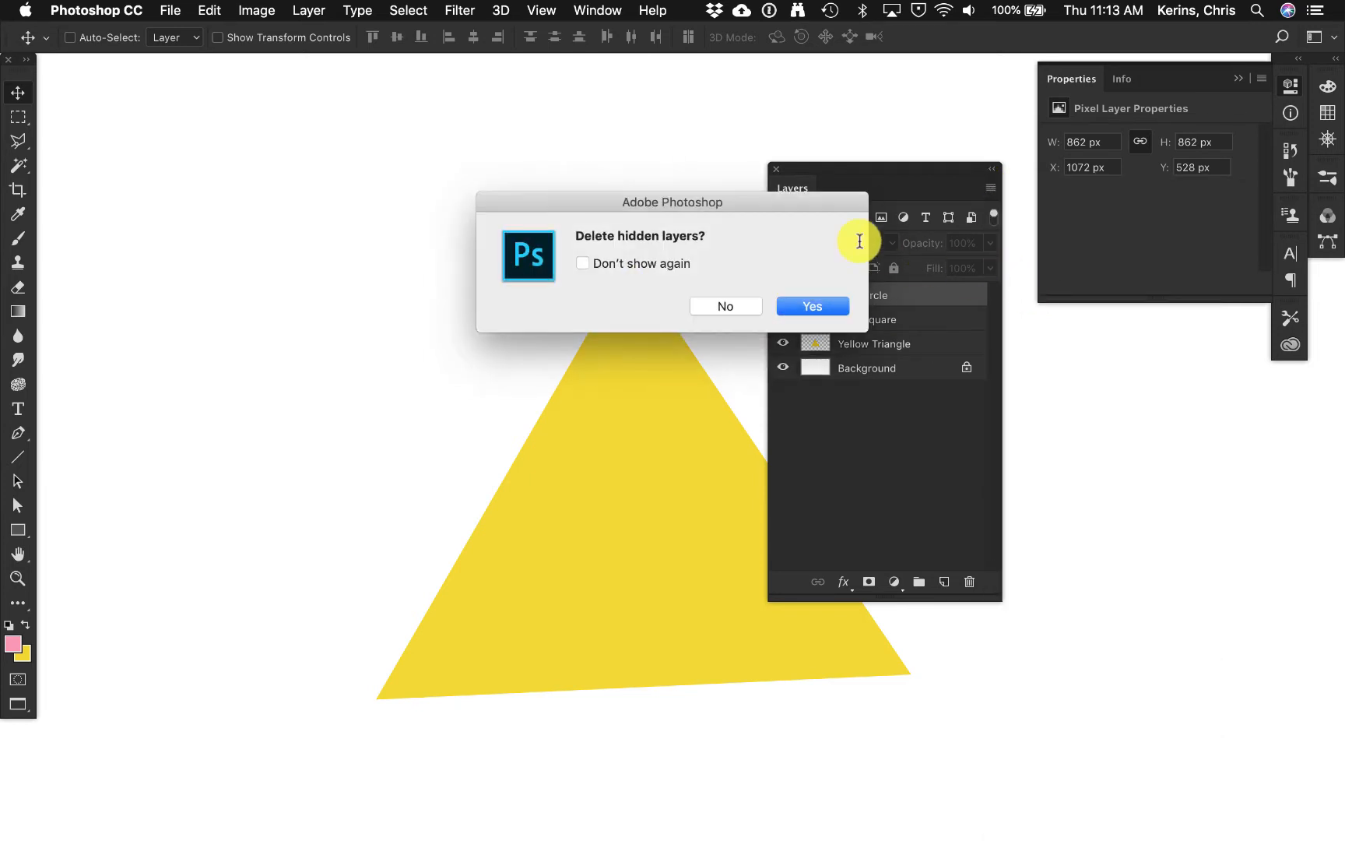
left_click(834, 306)
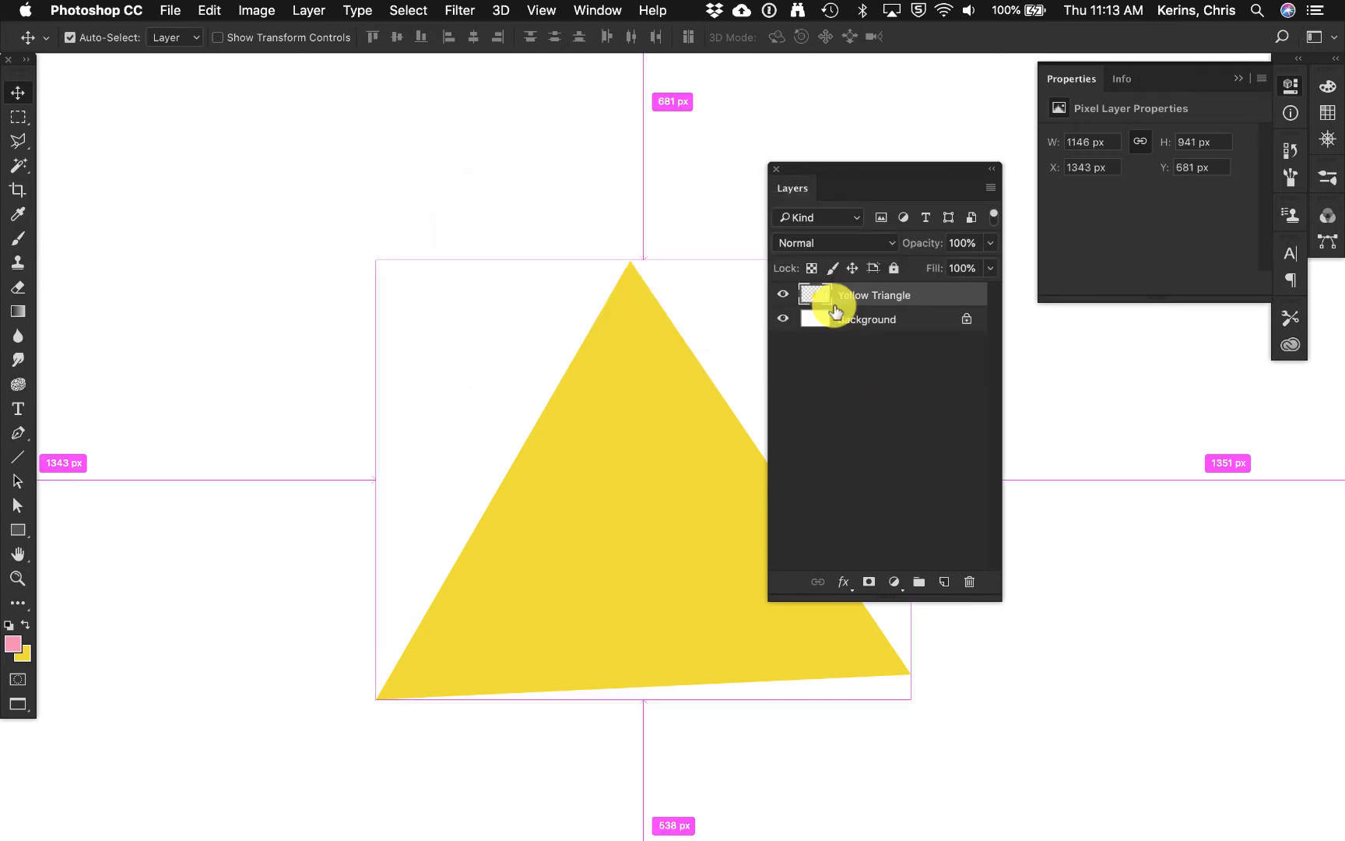
Step: Undo the deletion of the hidden layers and show the Blue Square and Red Circle layers again
key("super+z")
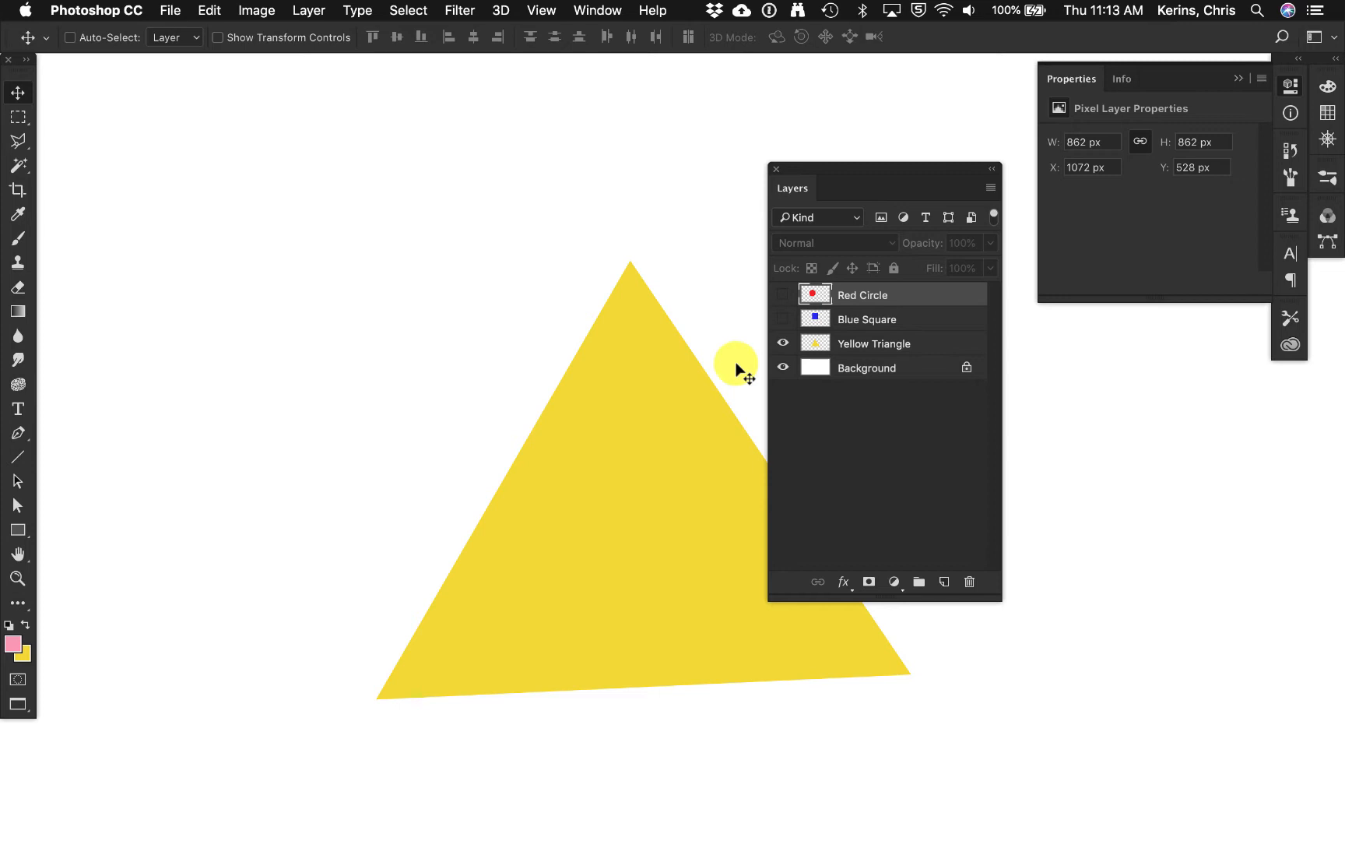
left_click(782, 318)
left_click(782, 294)
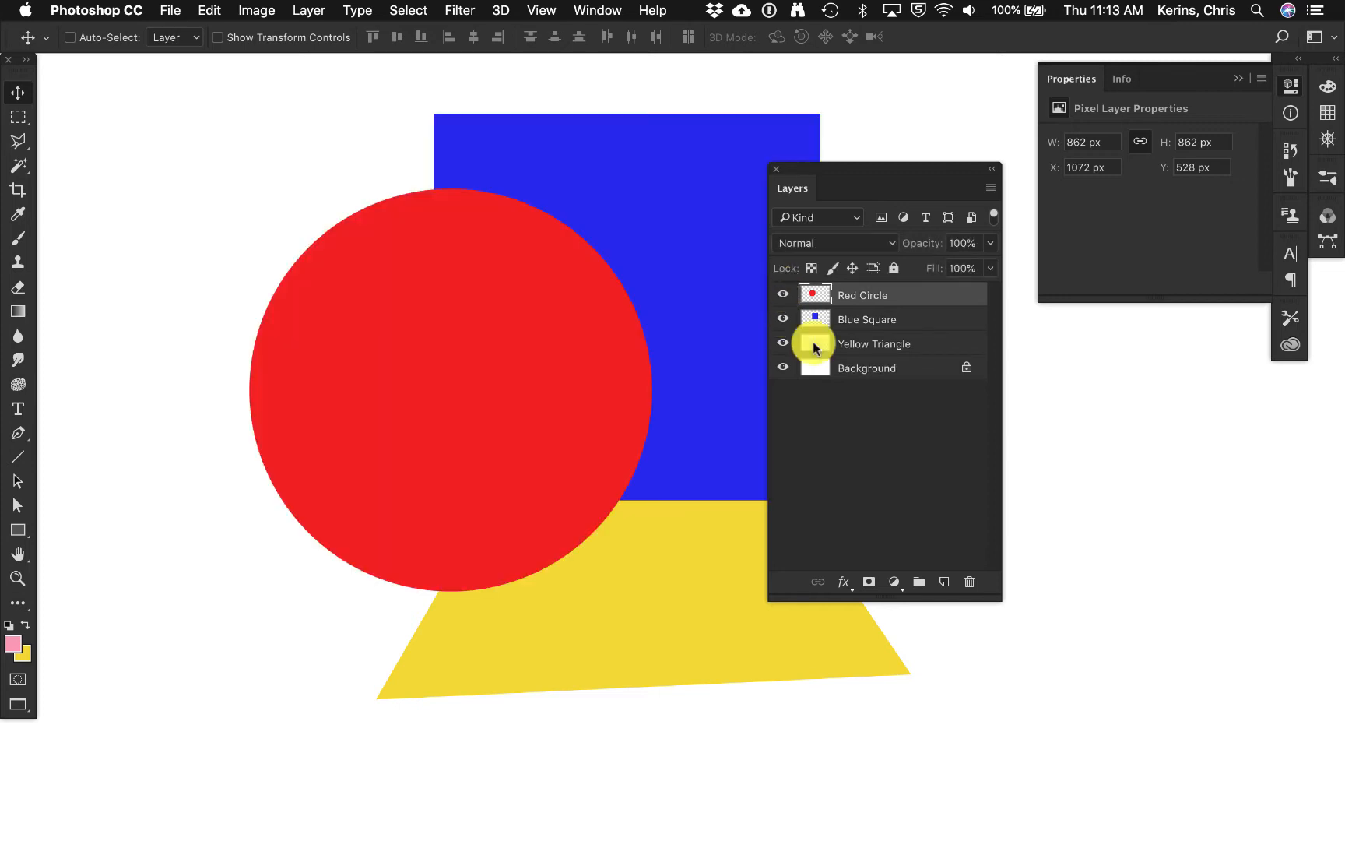
Step: Merge the Red Circle layer down into the Blue Square layer, and undo the merge
left_click(987, 188)
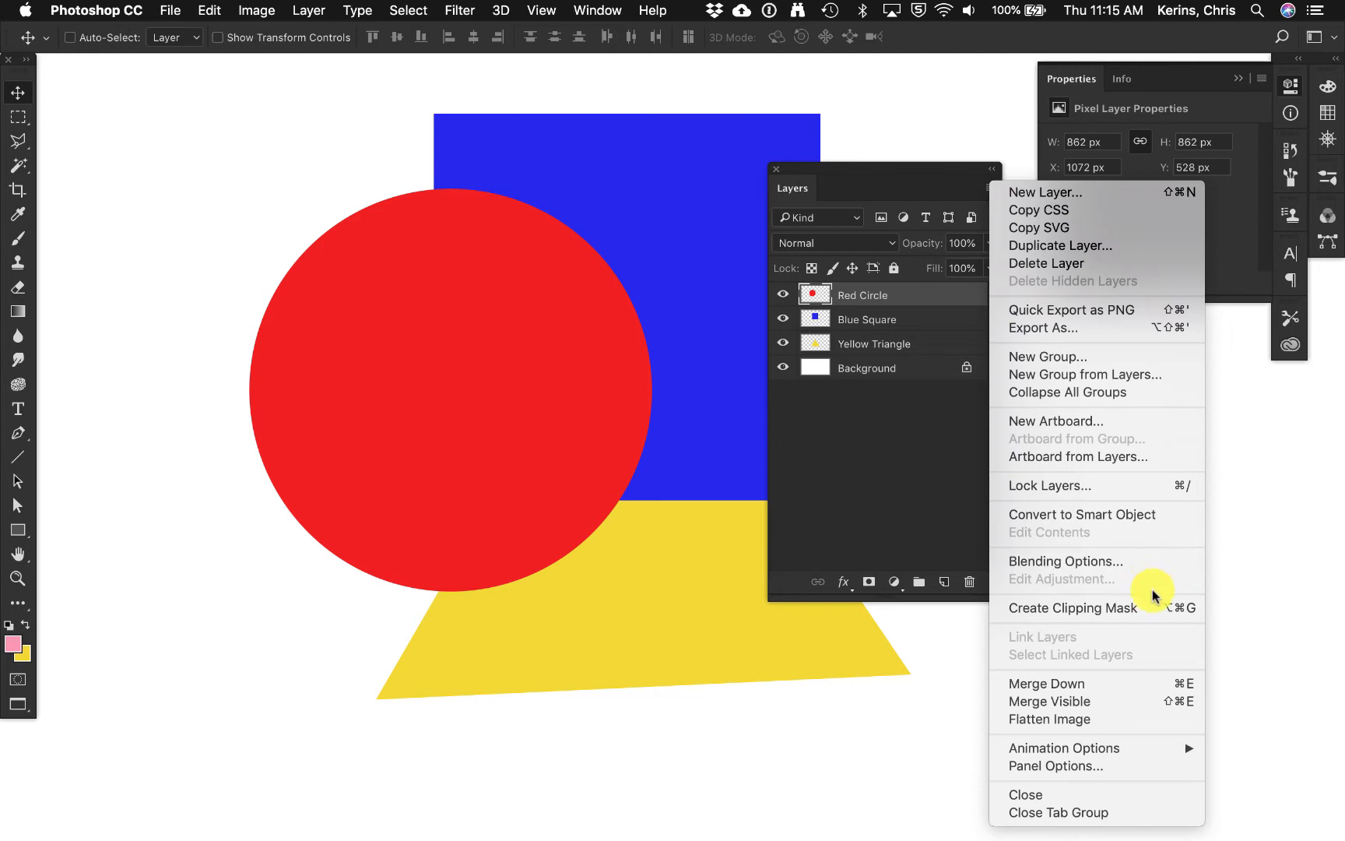
left_click(1139, 683)
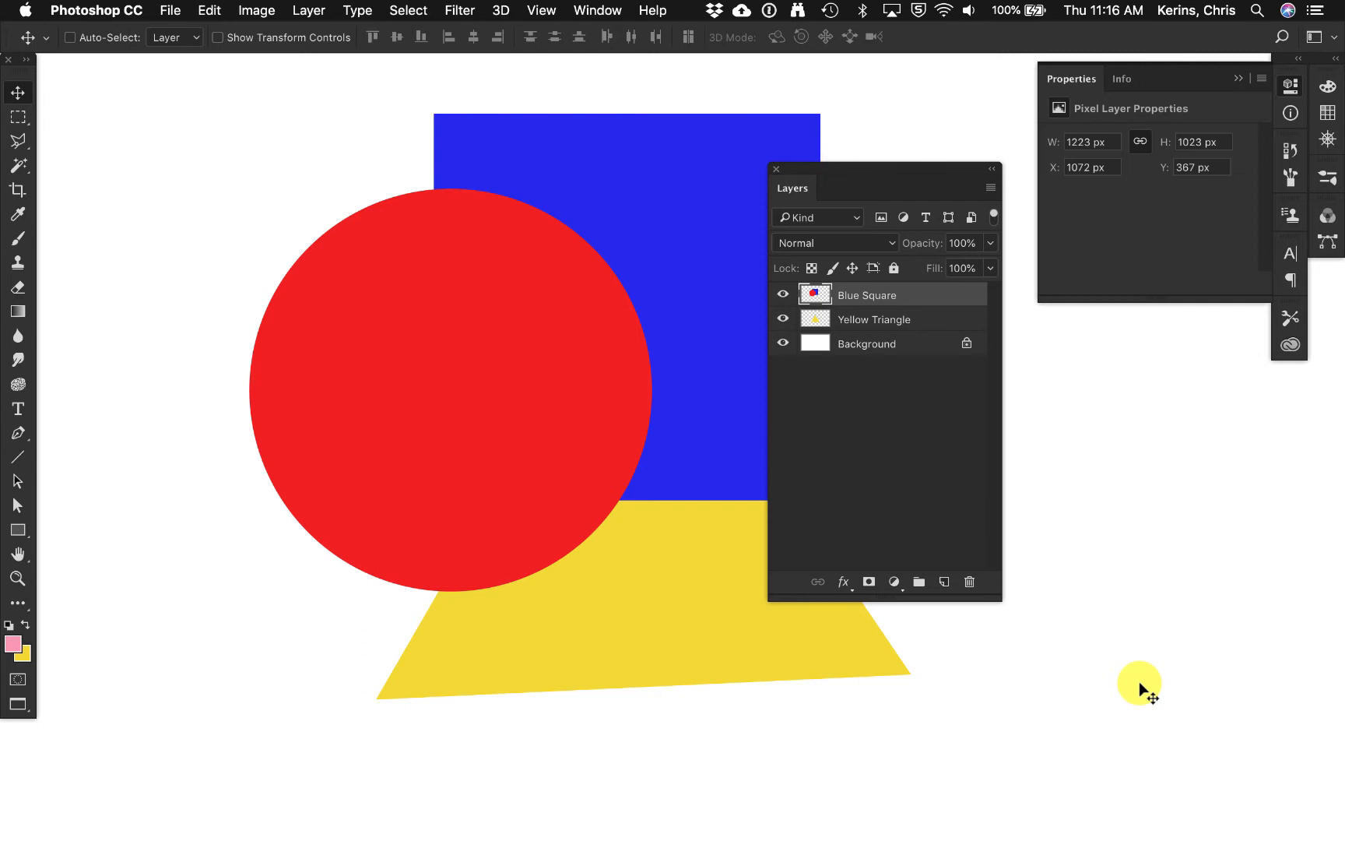
key("super+z")
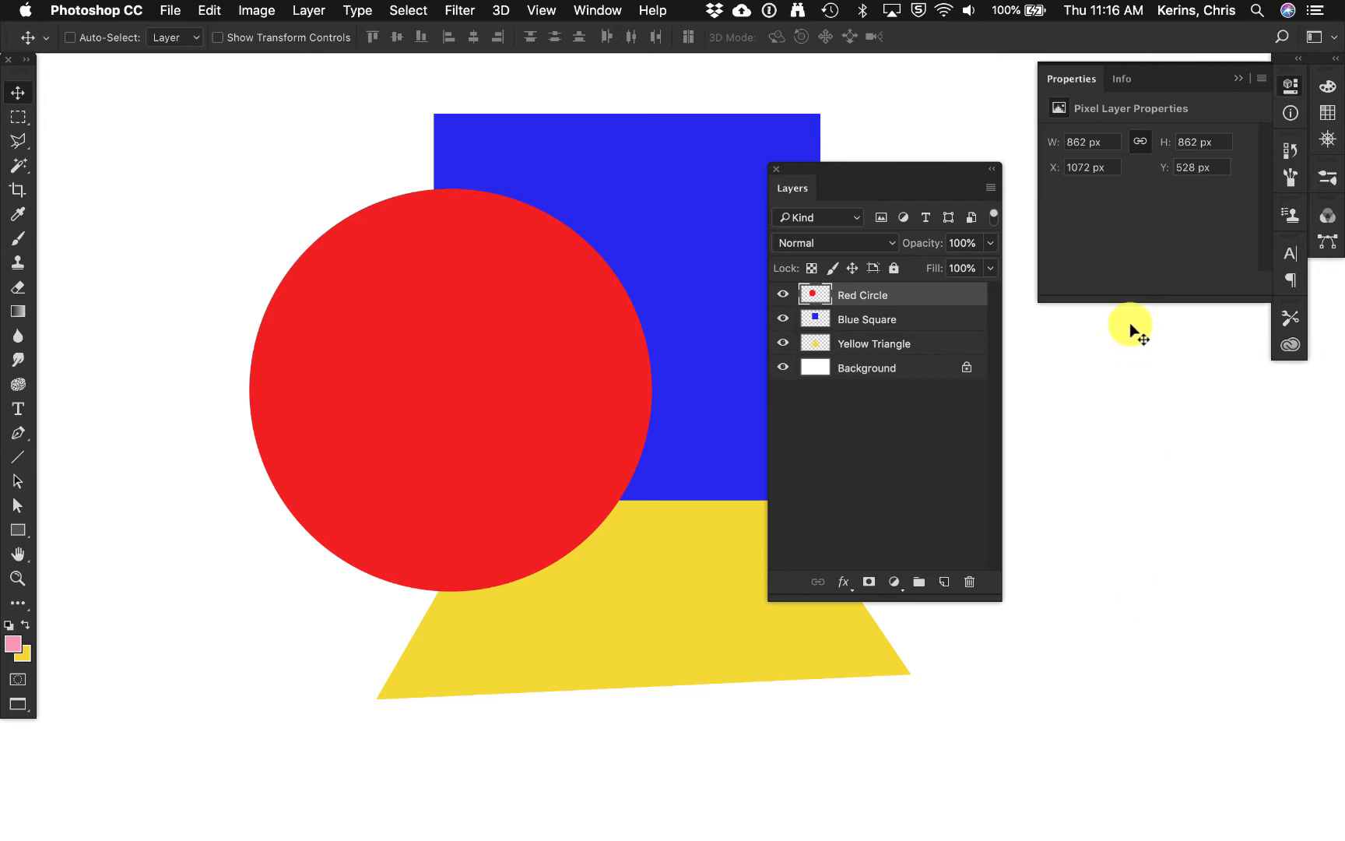
Step: Flatten the image into a single Background layer, and undo the flattening
left_click(991, 189)
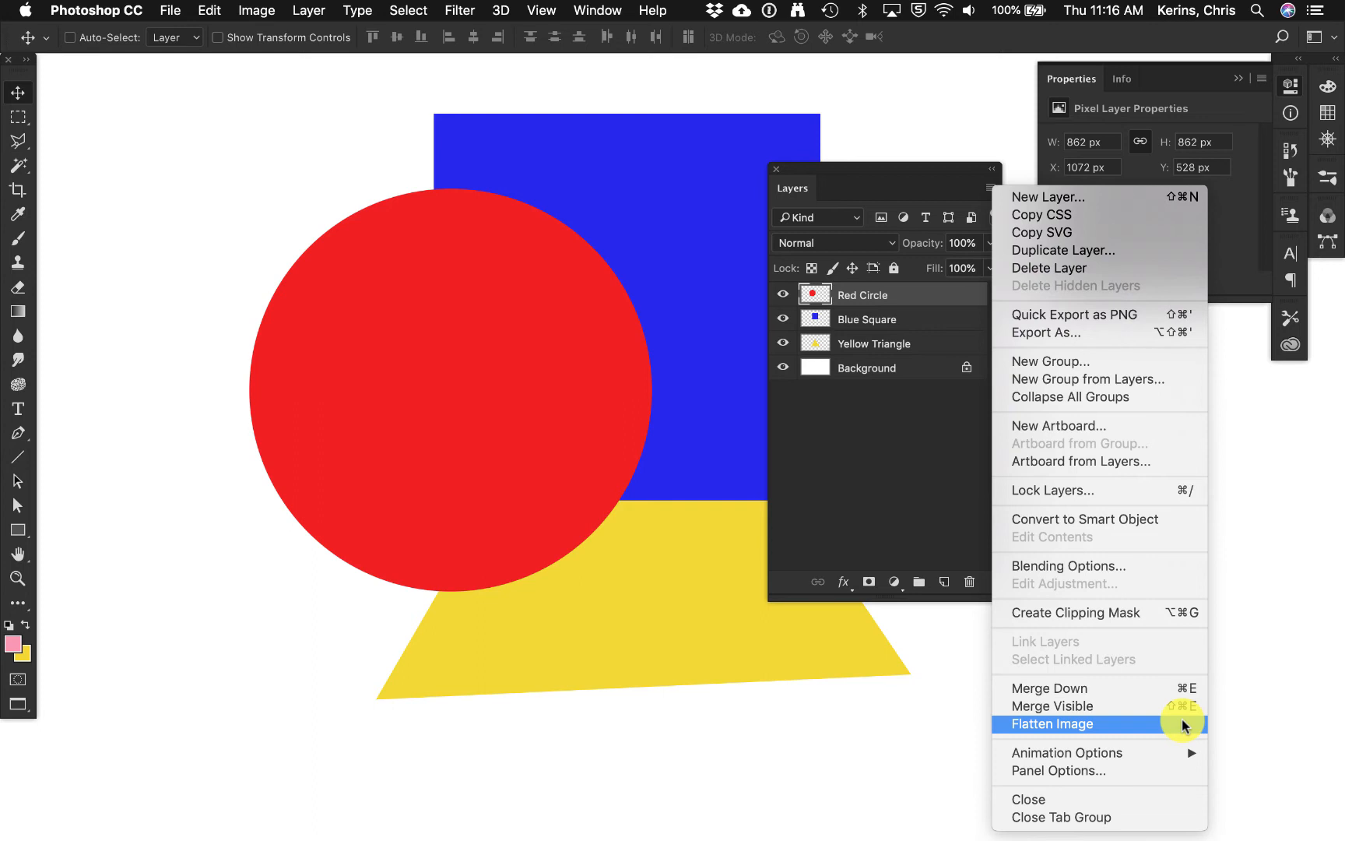
left_click(1182, 723)
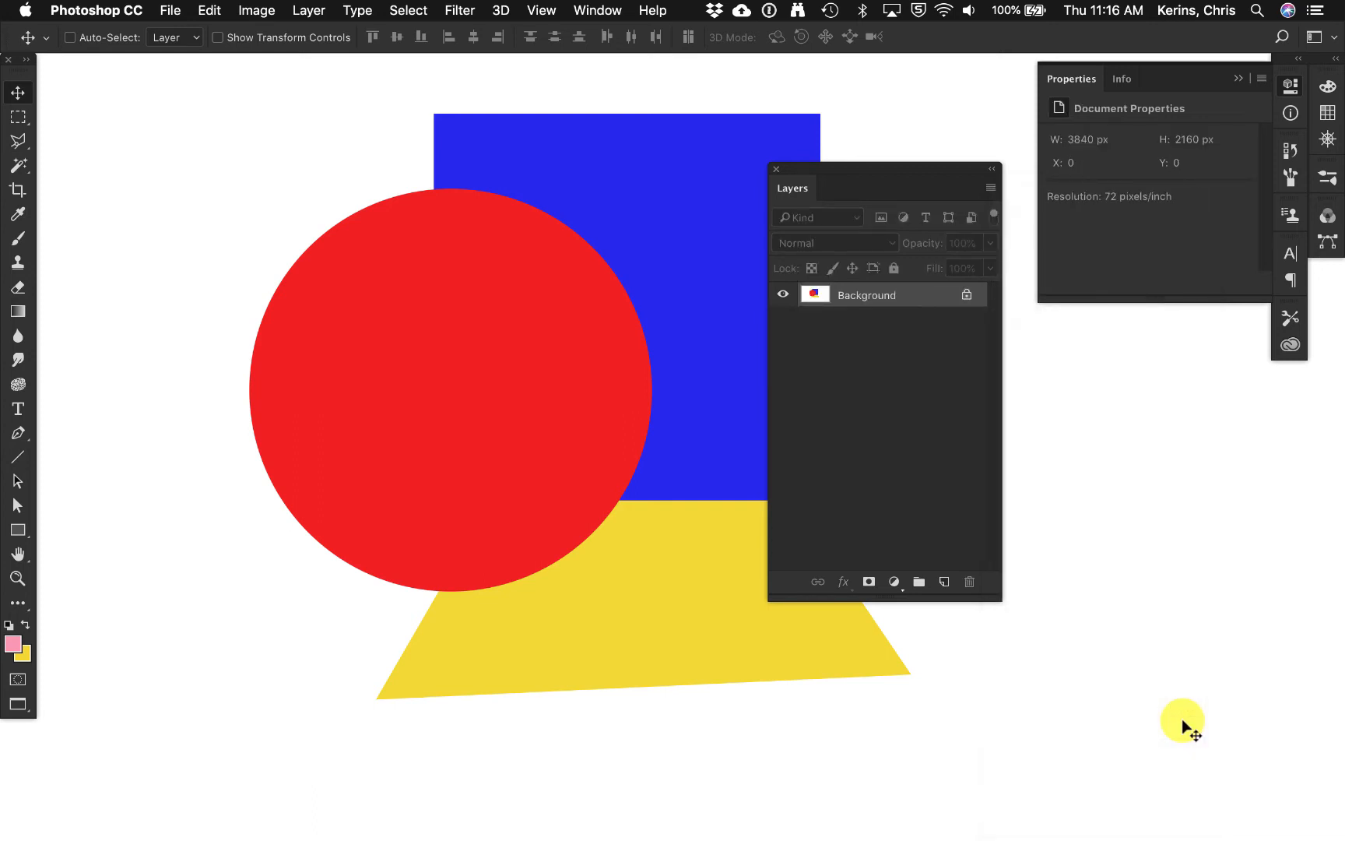
key("super+z")
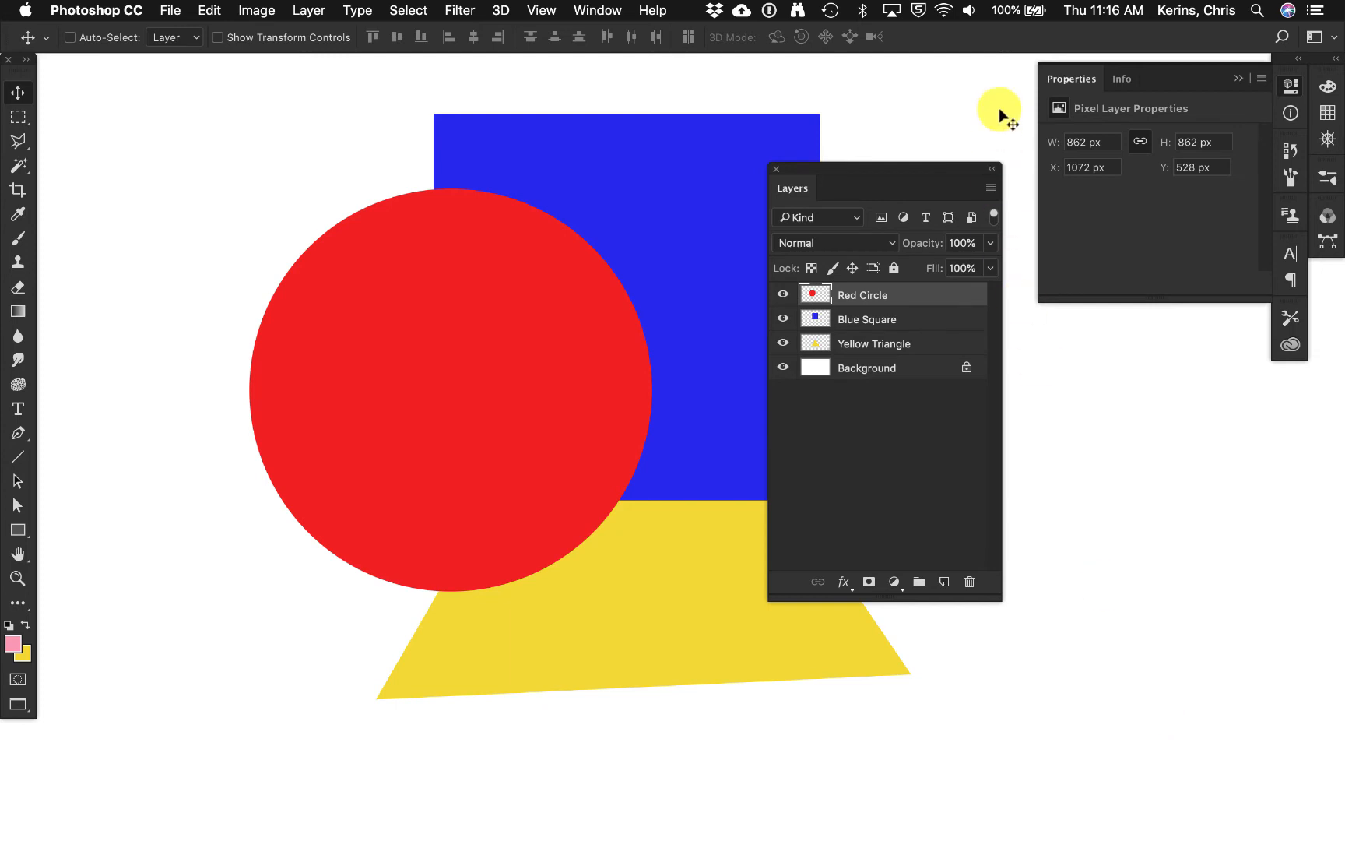
Step: Set the layer thumbnail size to the largest option in the Layers Panel Options
left_click(991, 184)
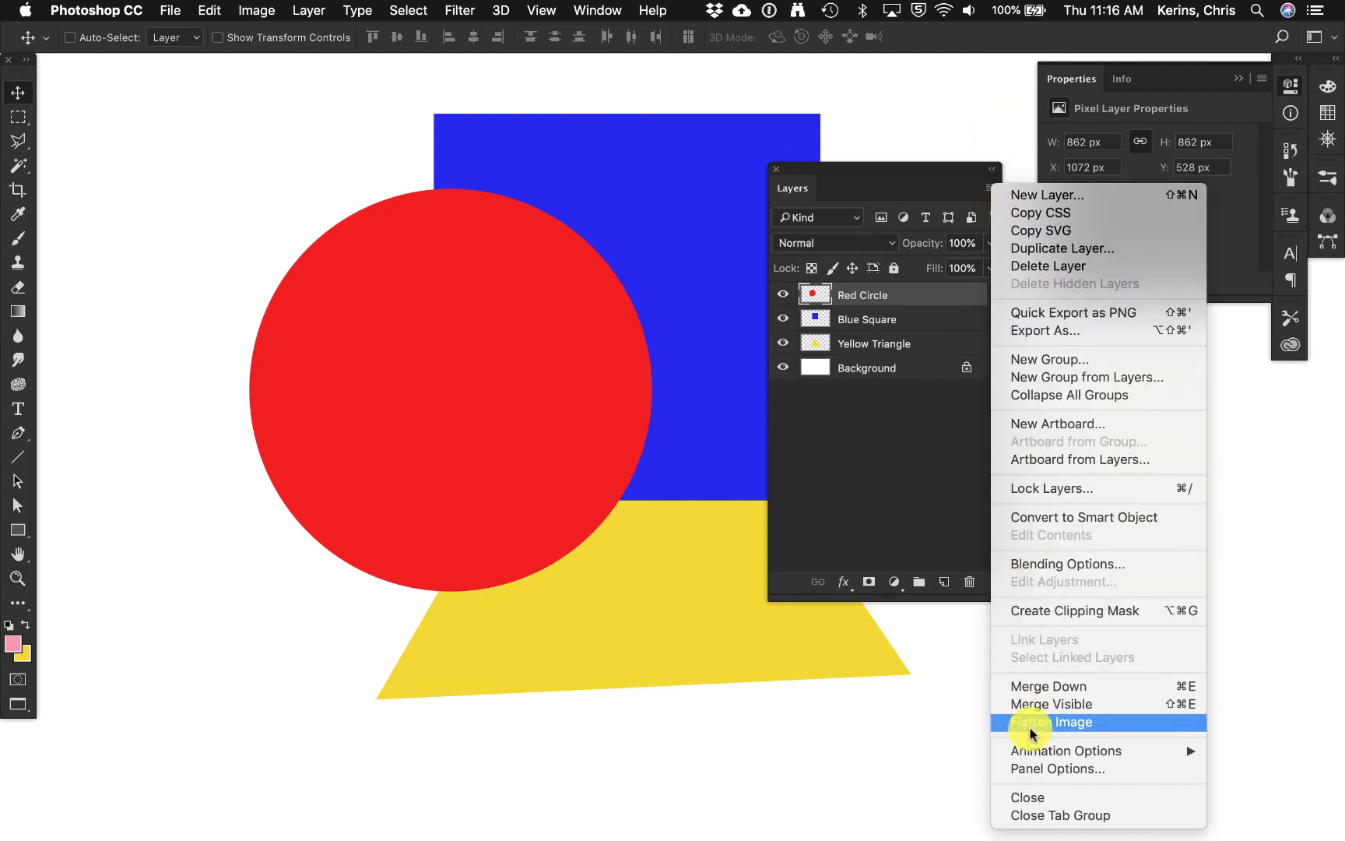
mouse_move(1028, 752)
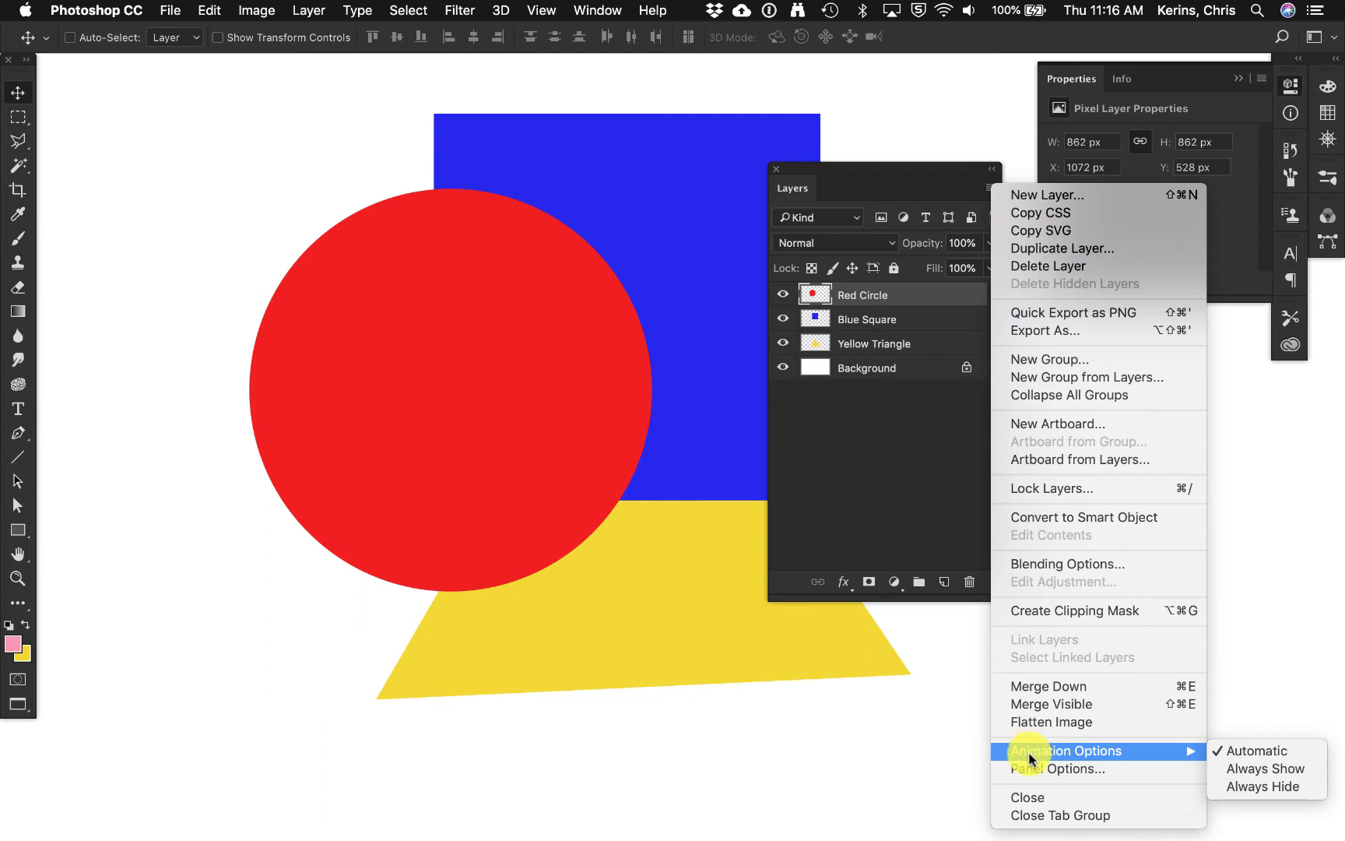
left_click(1129, 769)
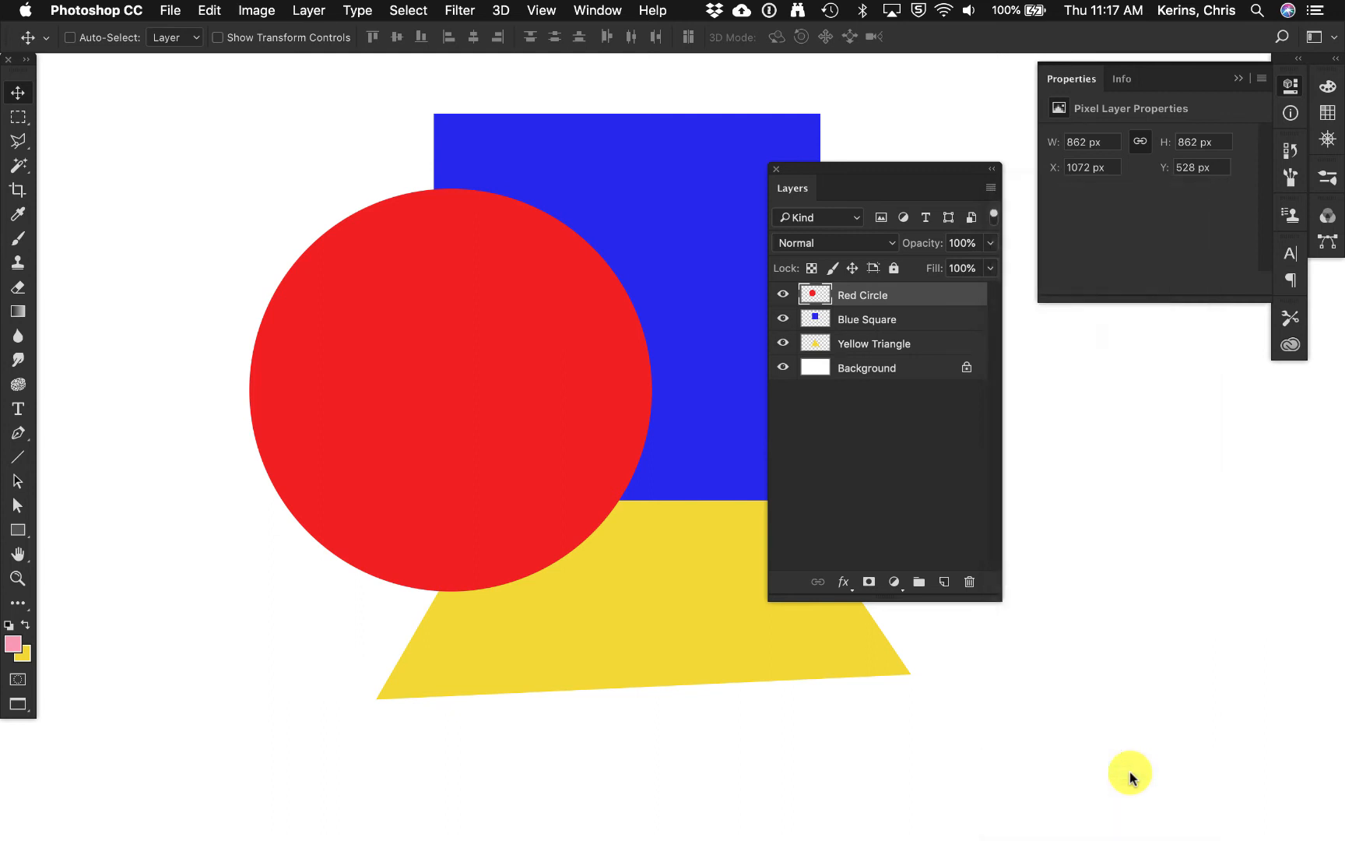
left_click_drag(733, 186, 612, 194)
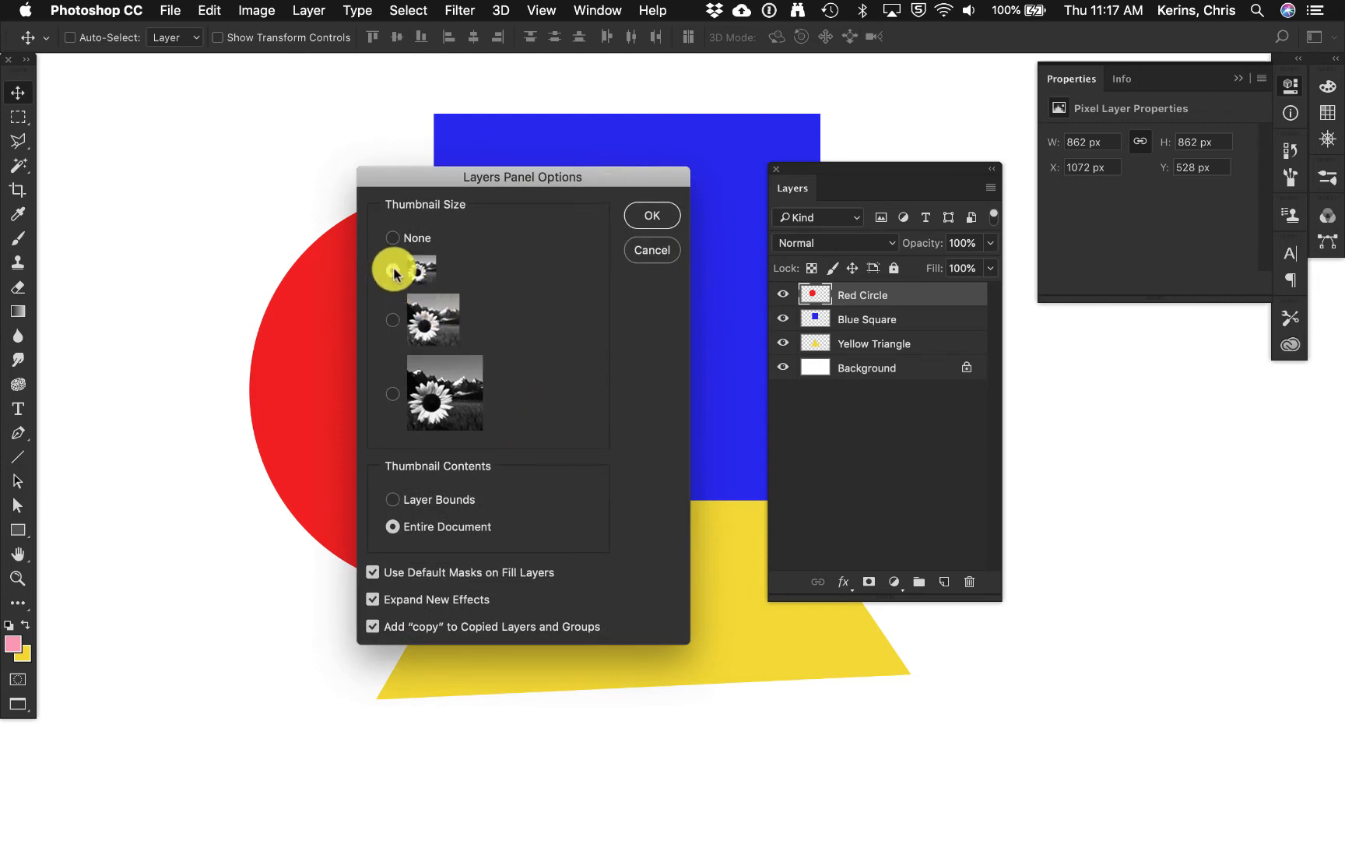
left_click(392, 321)
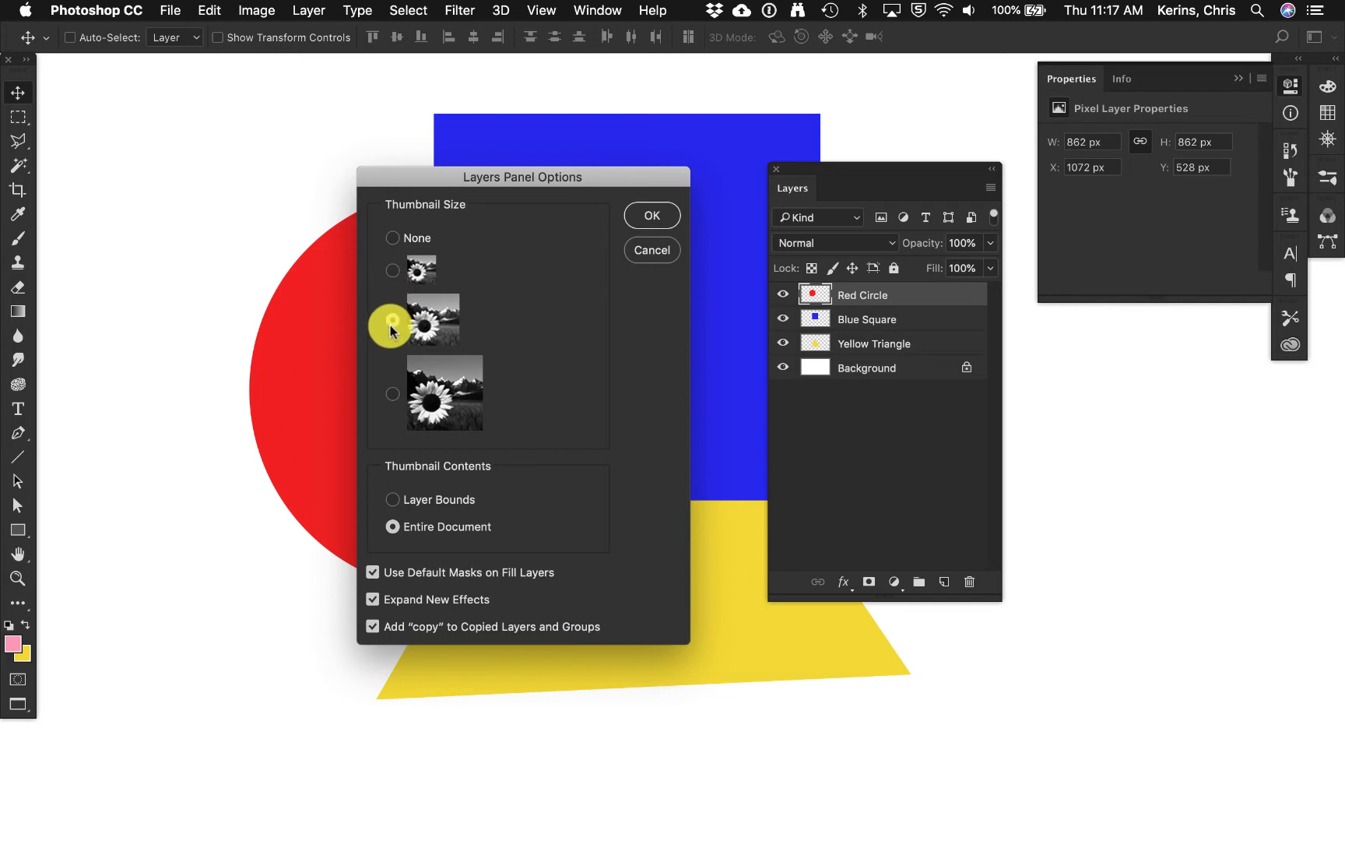
left_click(393, 394)
left_click(655, 216)
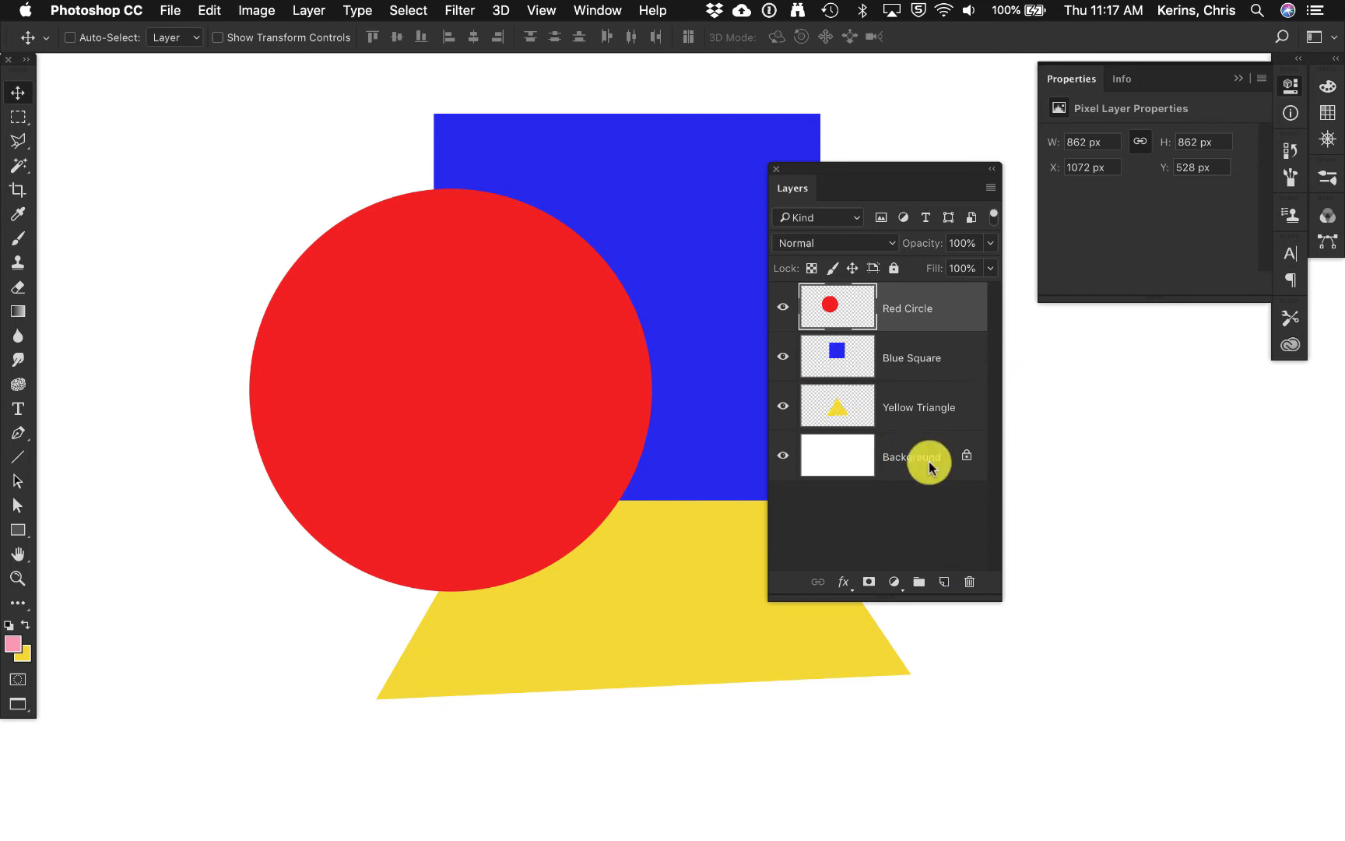
Step: Set the layer thumbnail contents to Layer Bounds in the Layers Panel Options
left_click(990, 189)
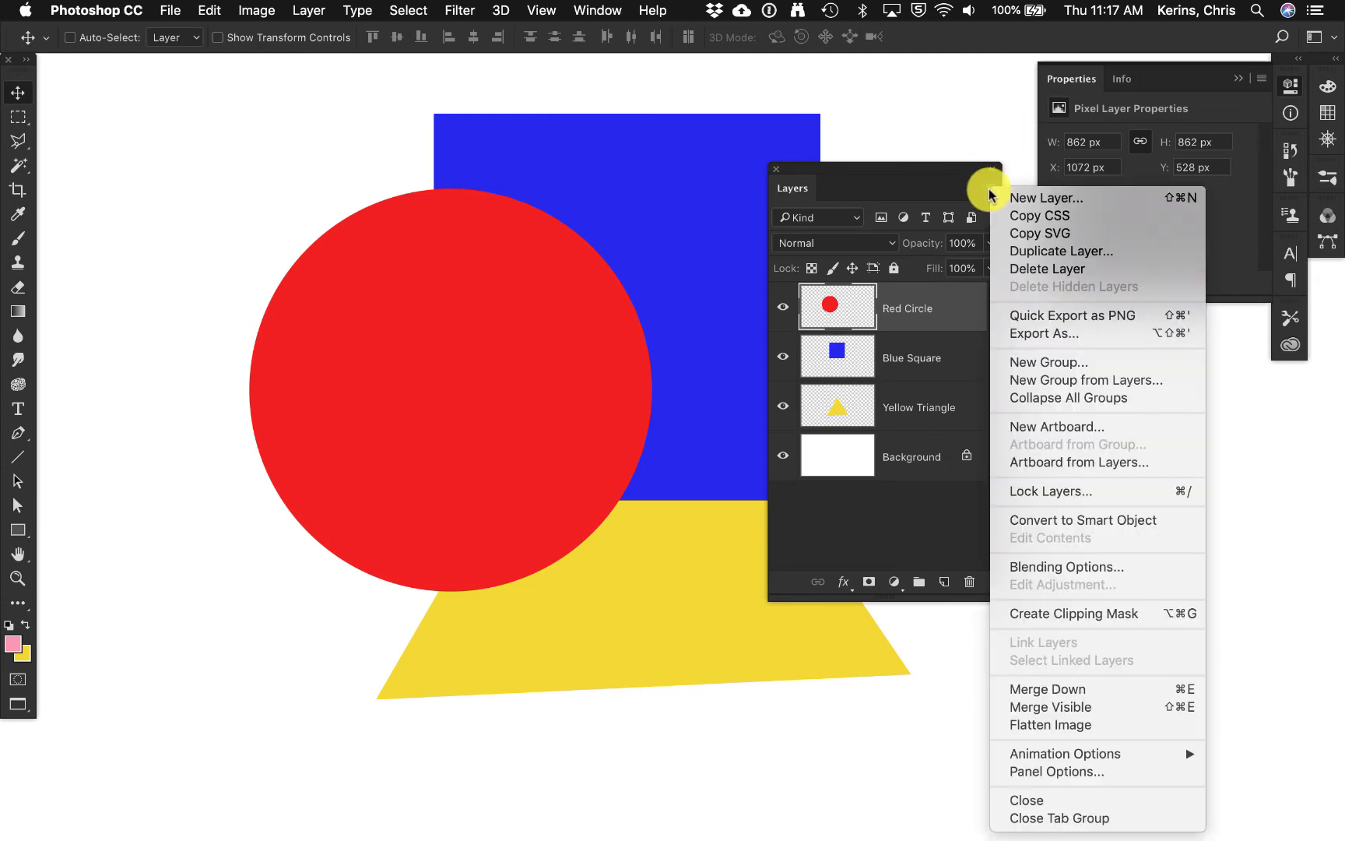
left_click(1033, 772)
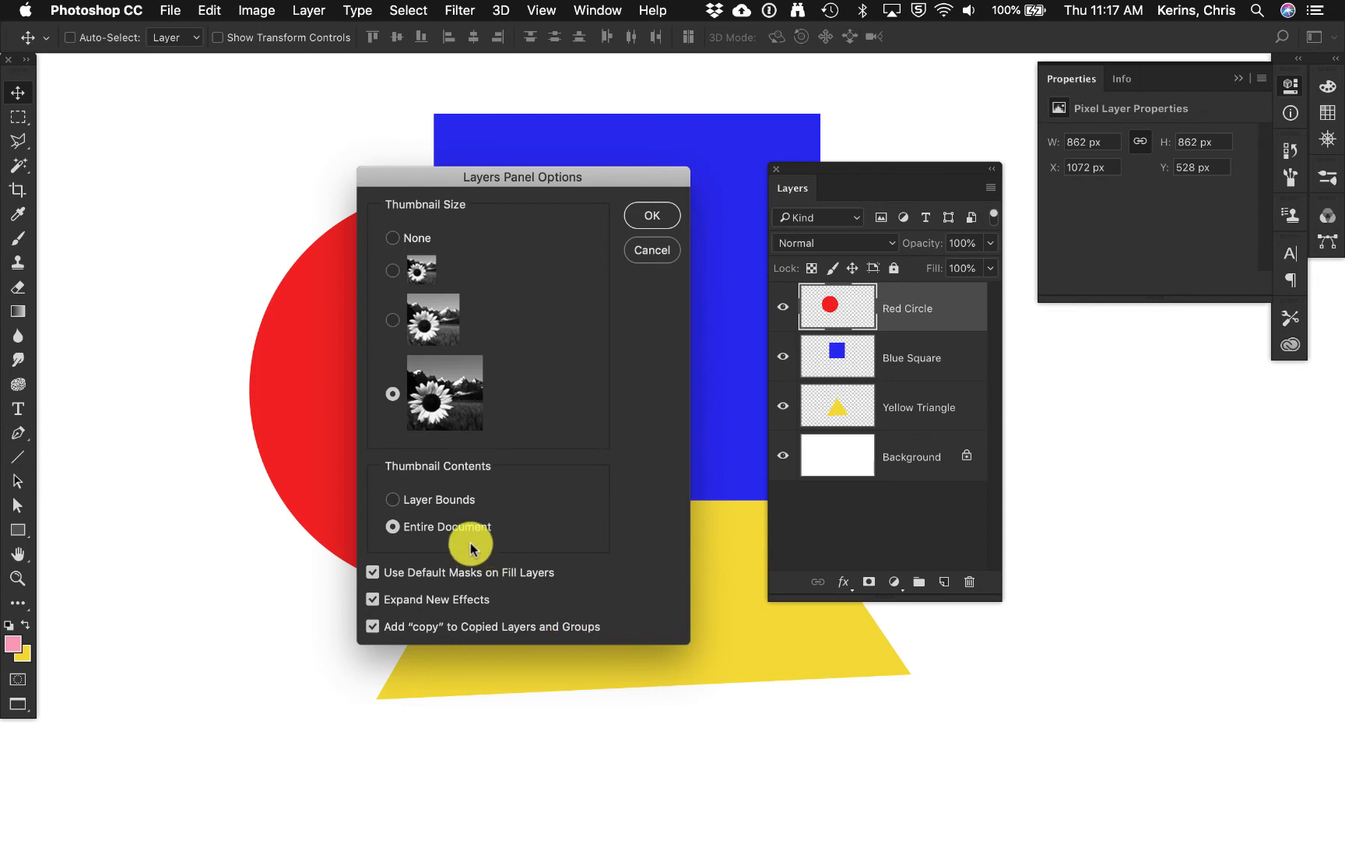
left_click(393, 501)
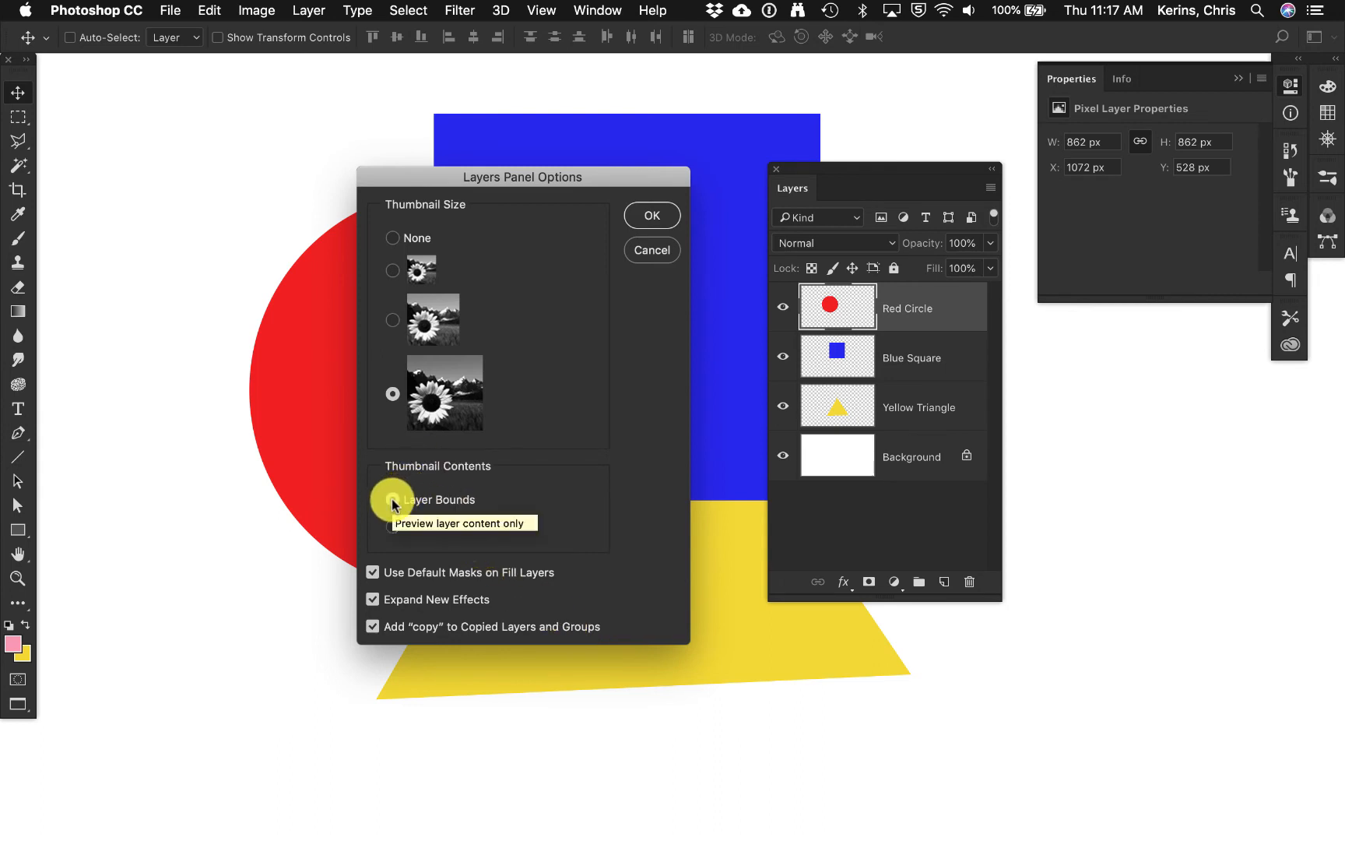
left_click(652, 217)
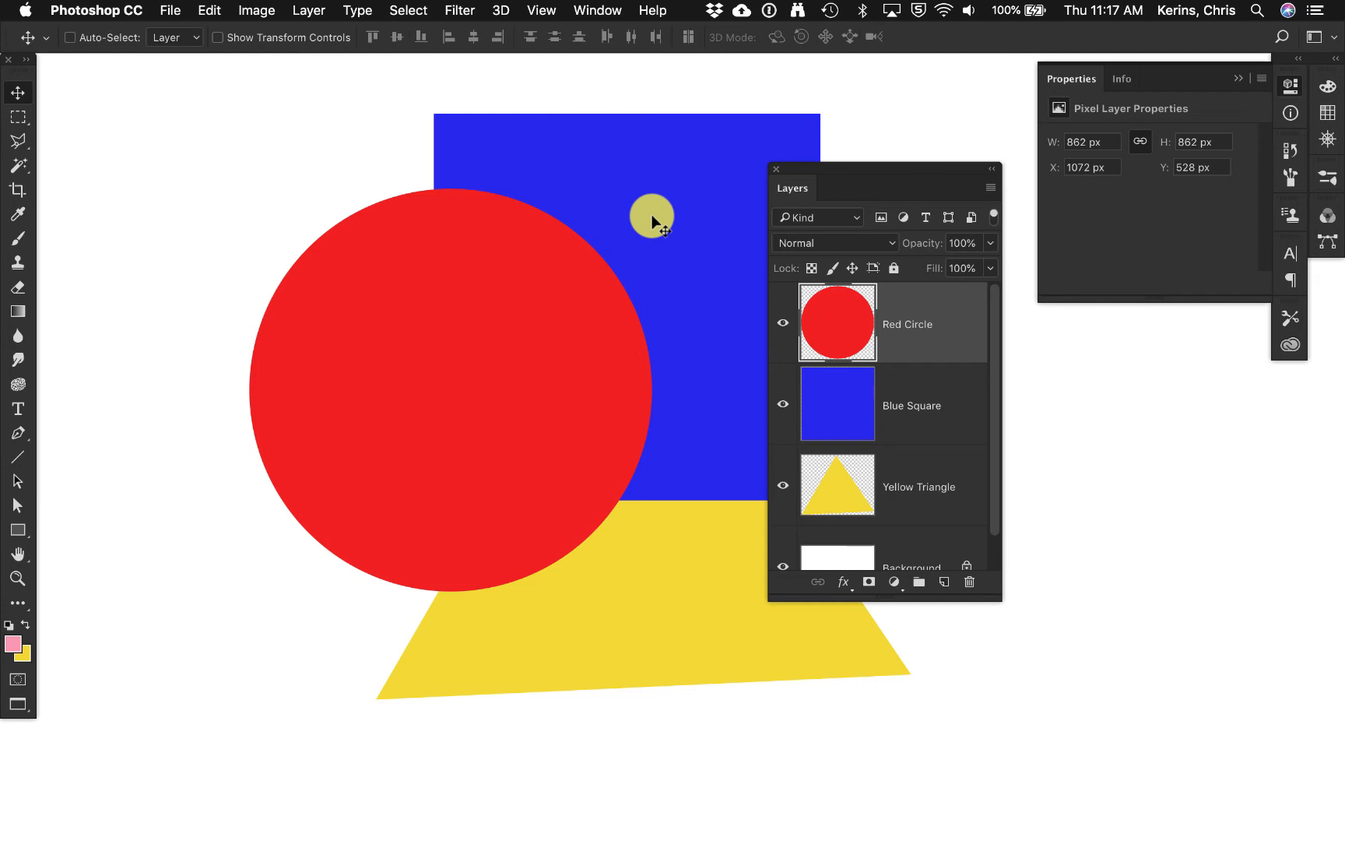
Step: Set the layer thumbnail size back to the smallest picture option in the Layers Panel Options
left_click(988, 187)
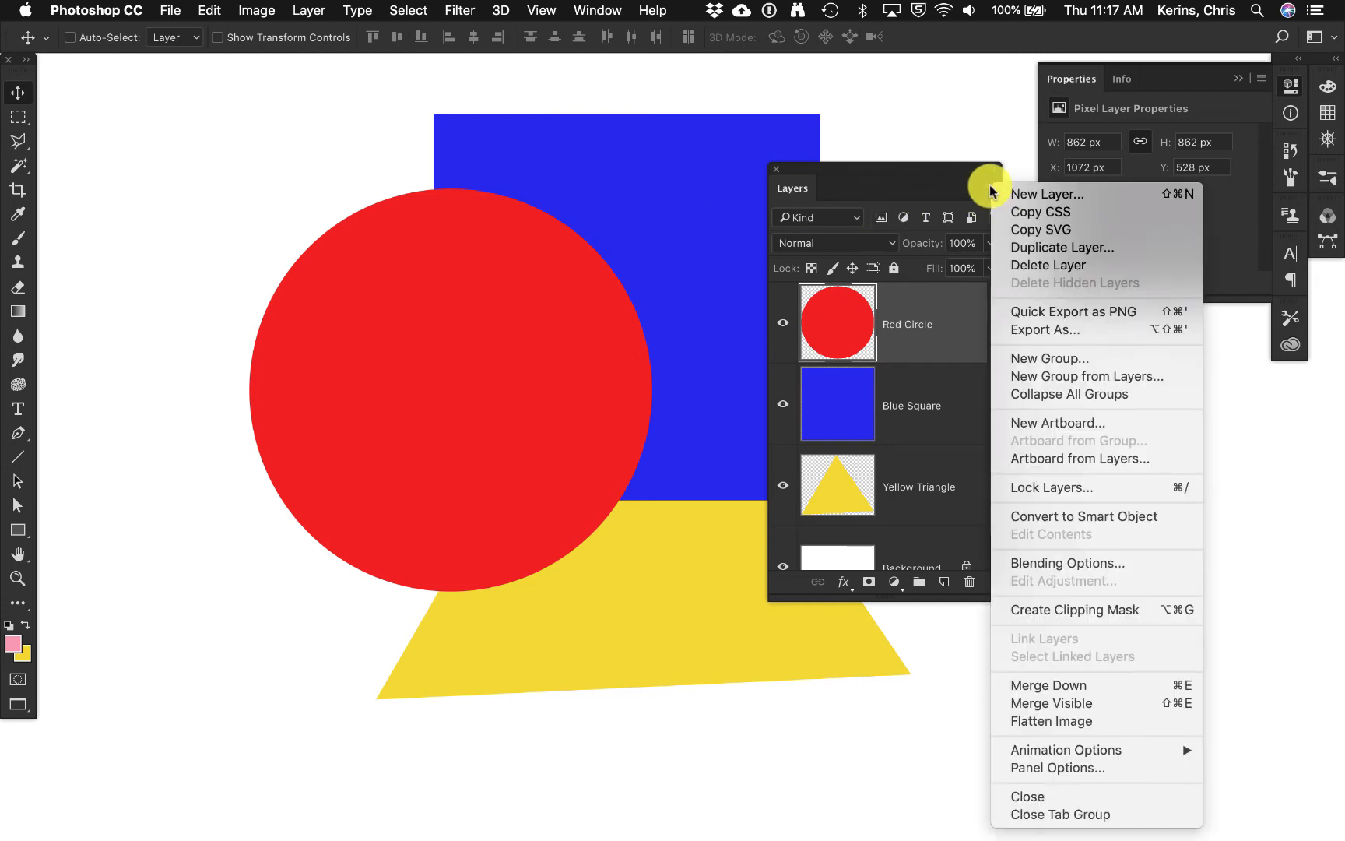
left_click(1033, 767)
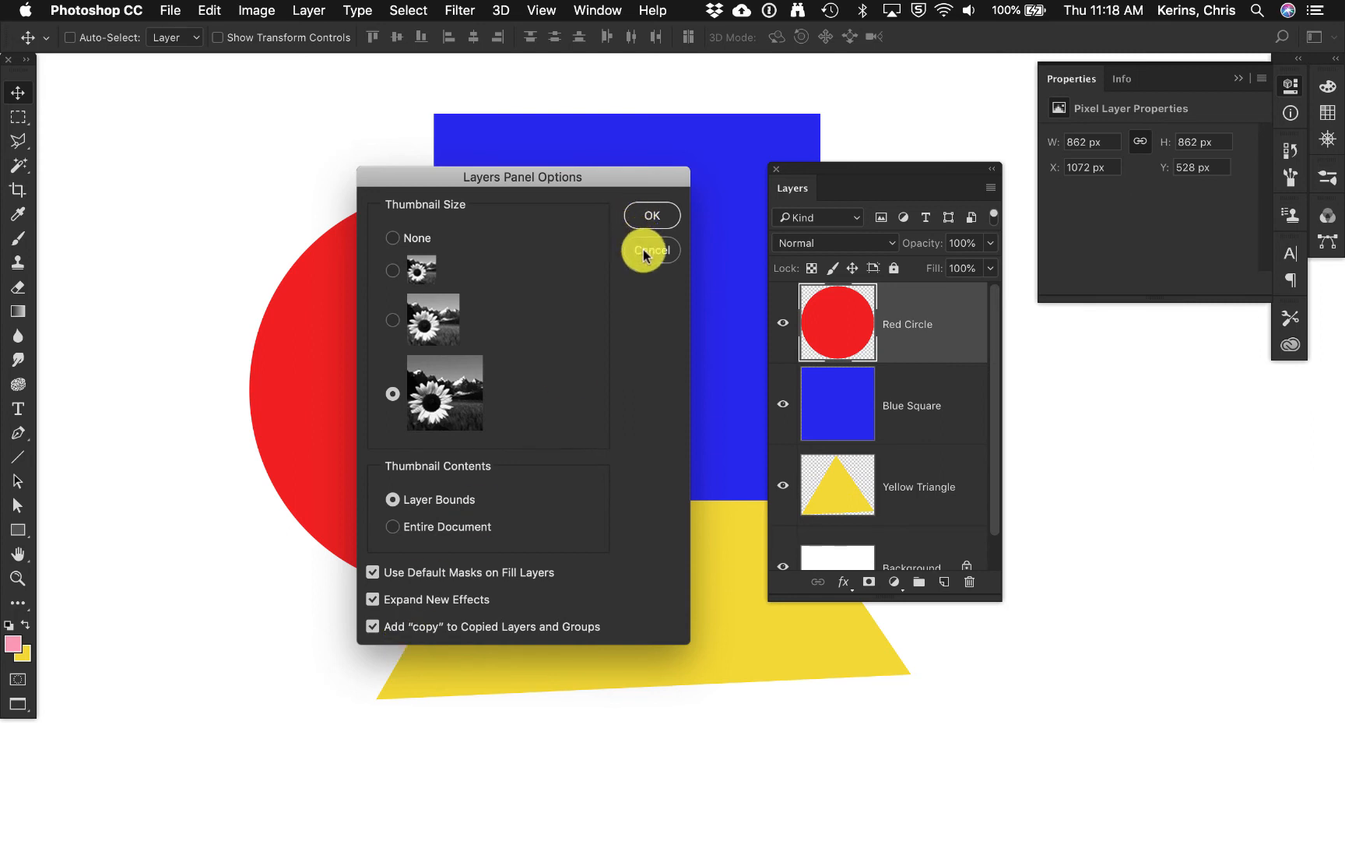
left_click(392, 271)
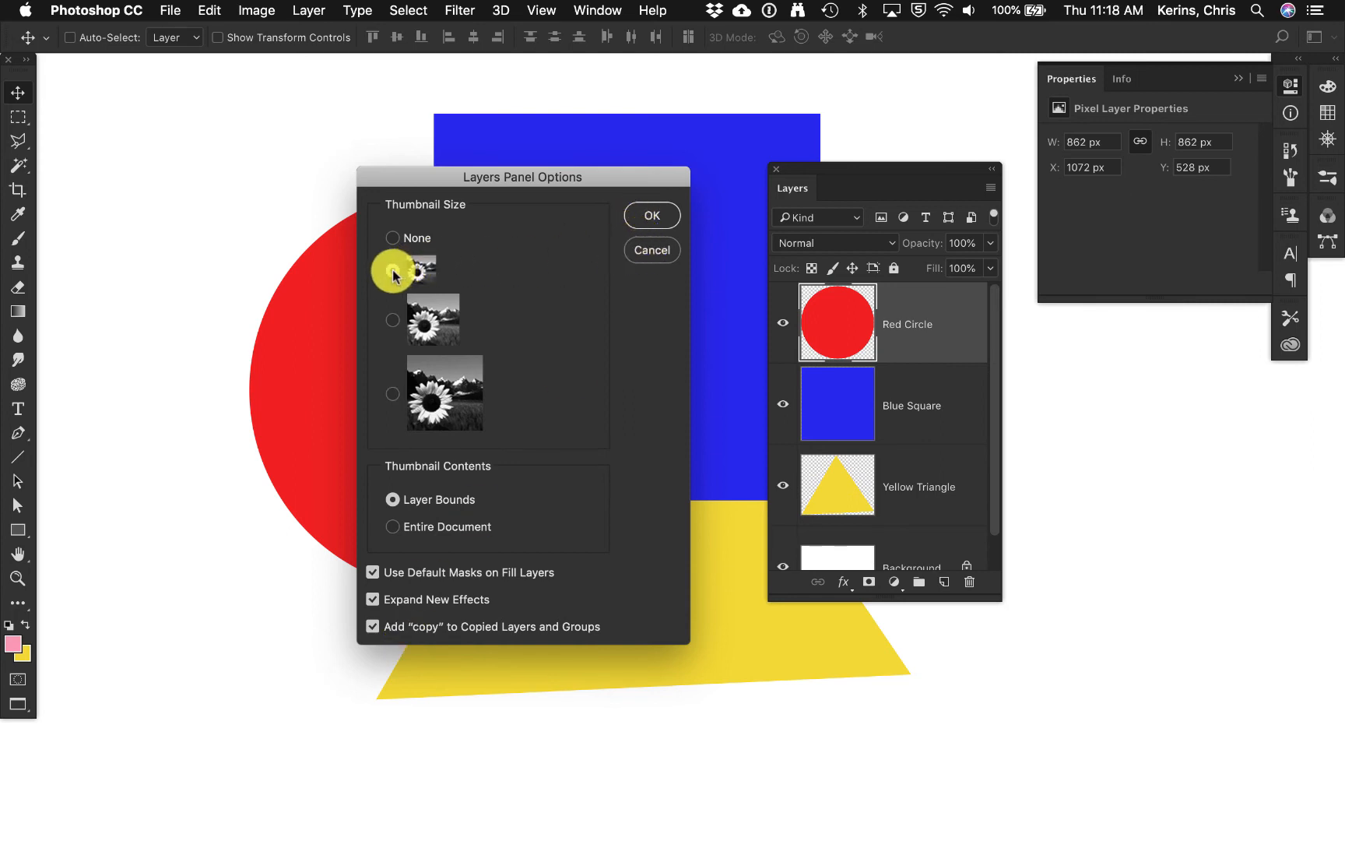
left_click(654, 217)
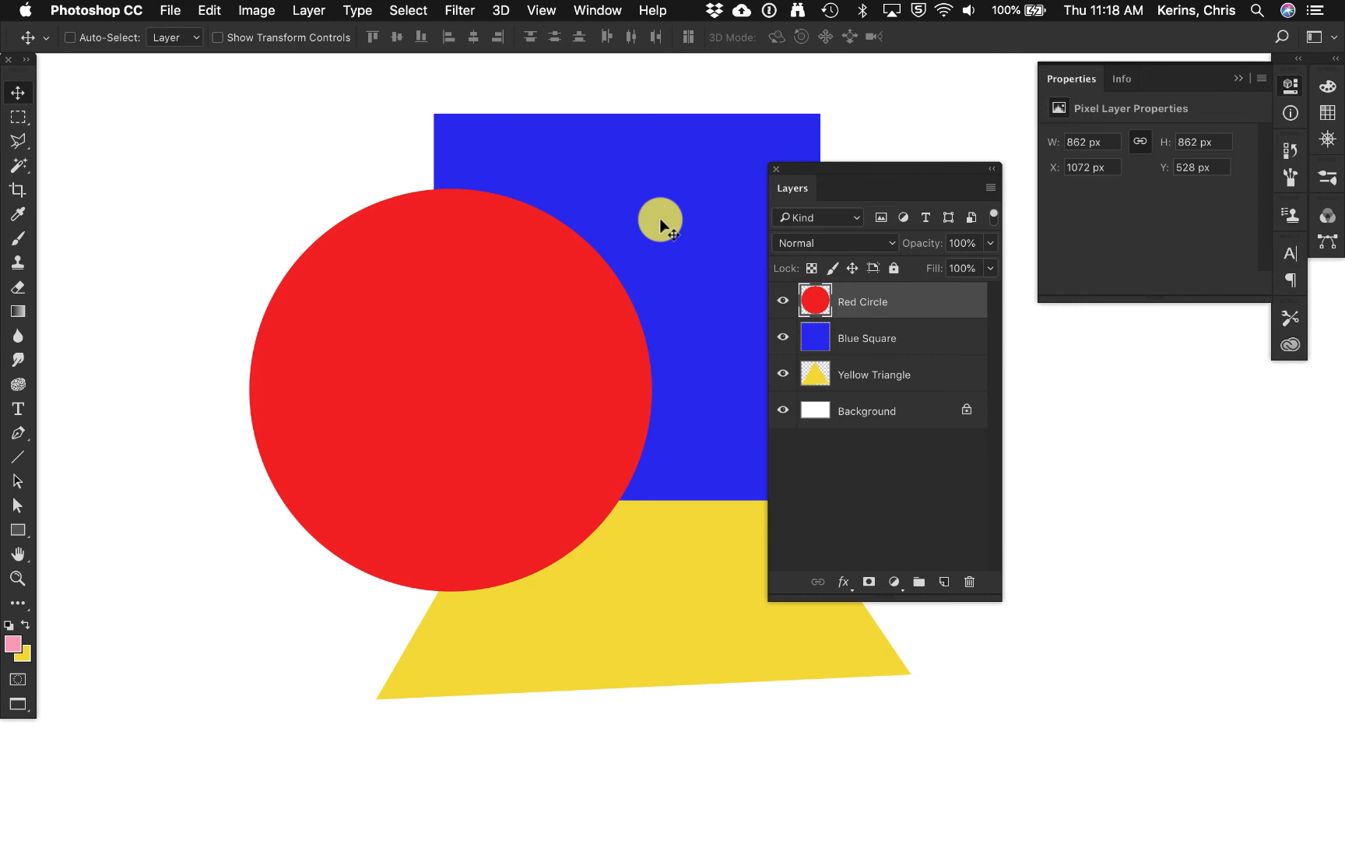
Step: Apply Bevel & Emboss, Stroke and Inner Shadow effects to the Blue Square layer, keeping their preset settings
double_click(942, 336)
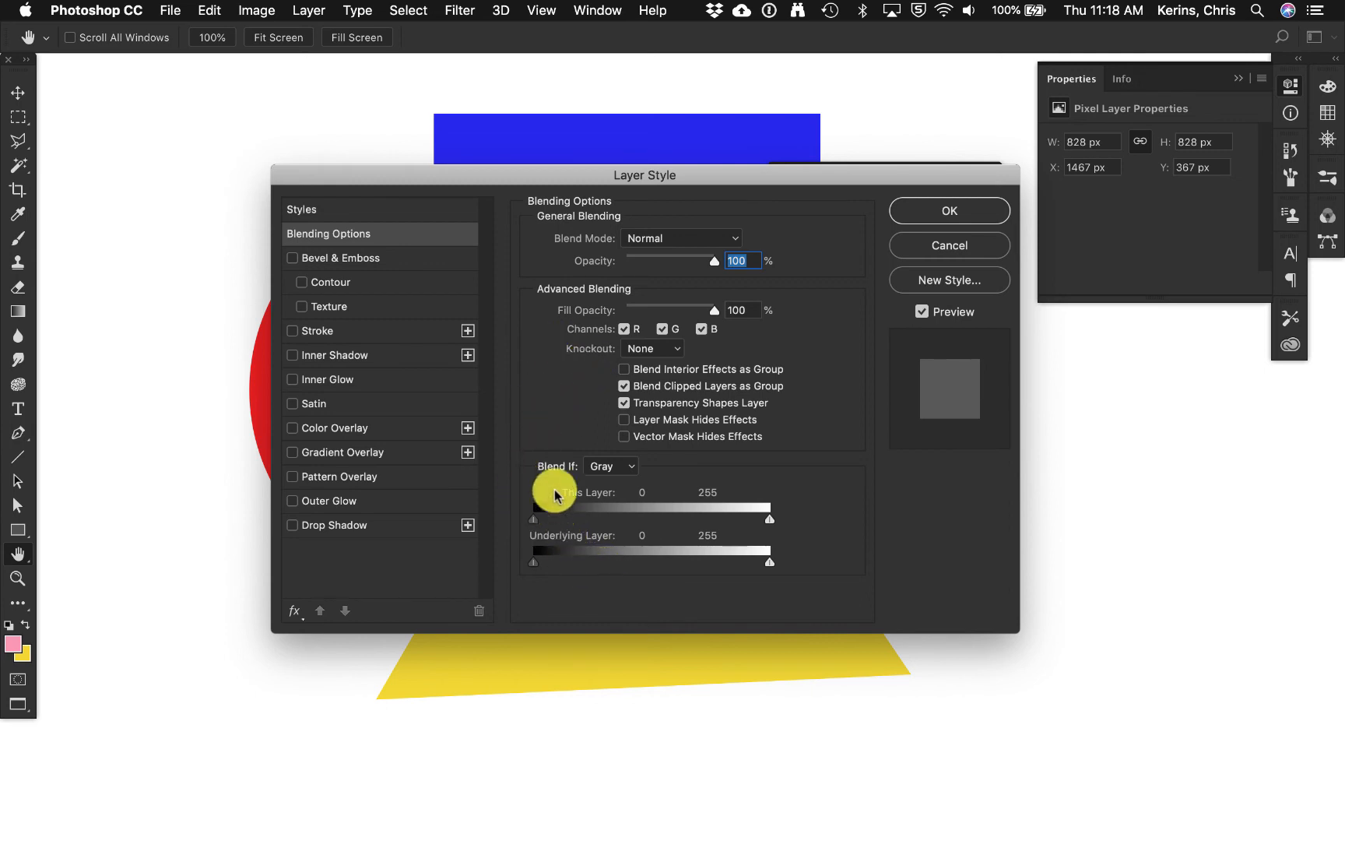
left_click(620, 468)
left_click(666, 461)
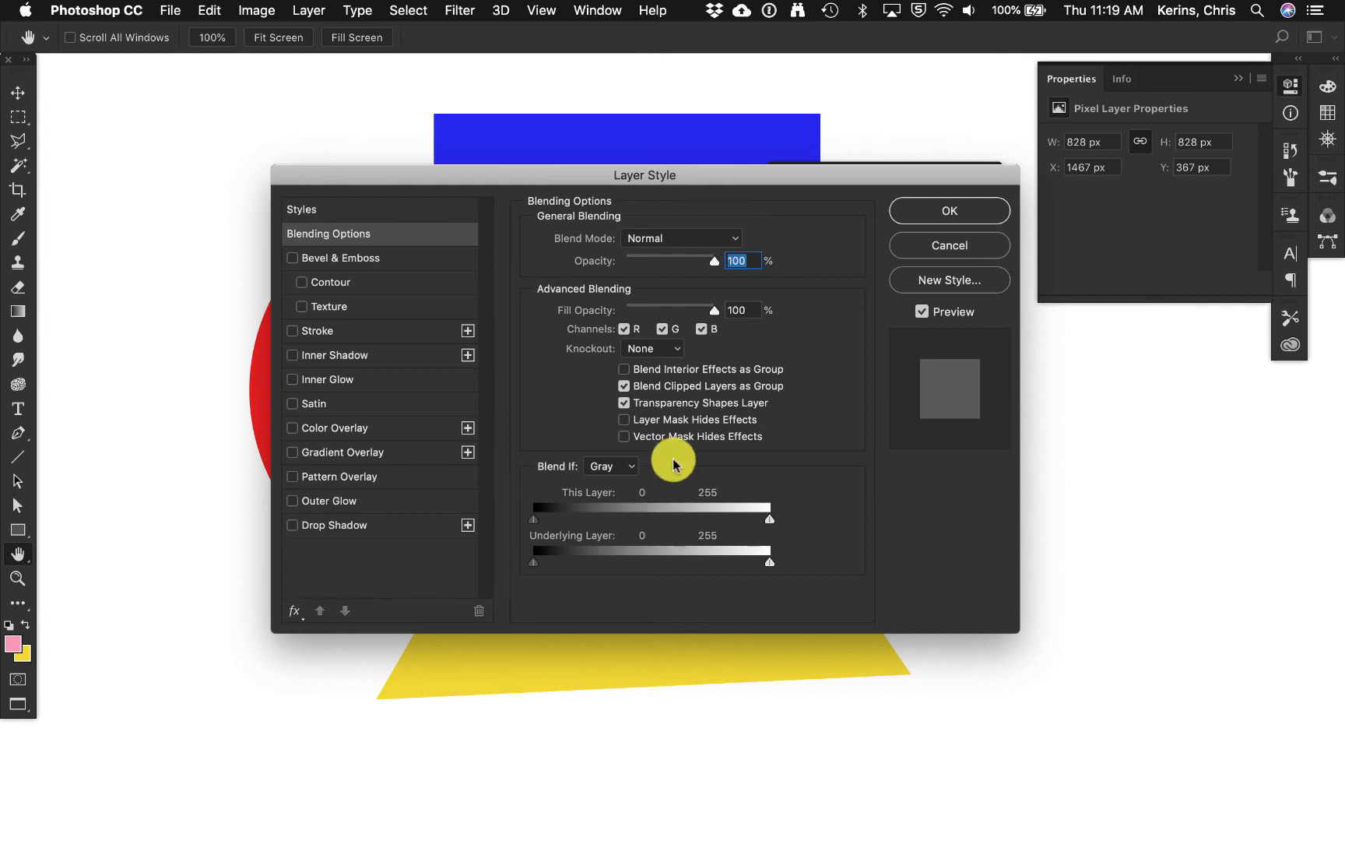
left_click_drag(776, 177, 787, 348)
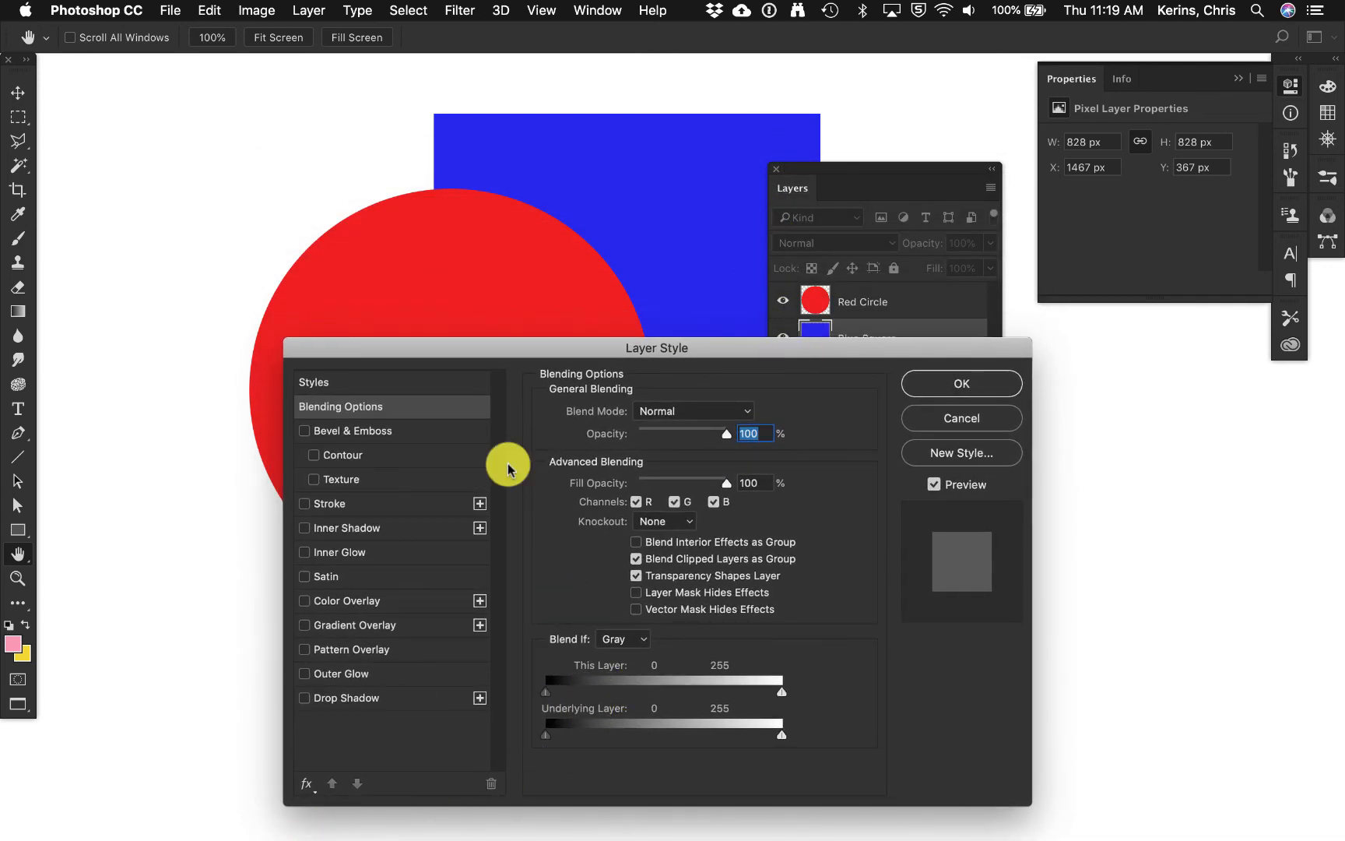
left_click(406, 435)
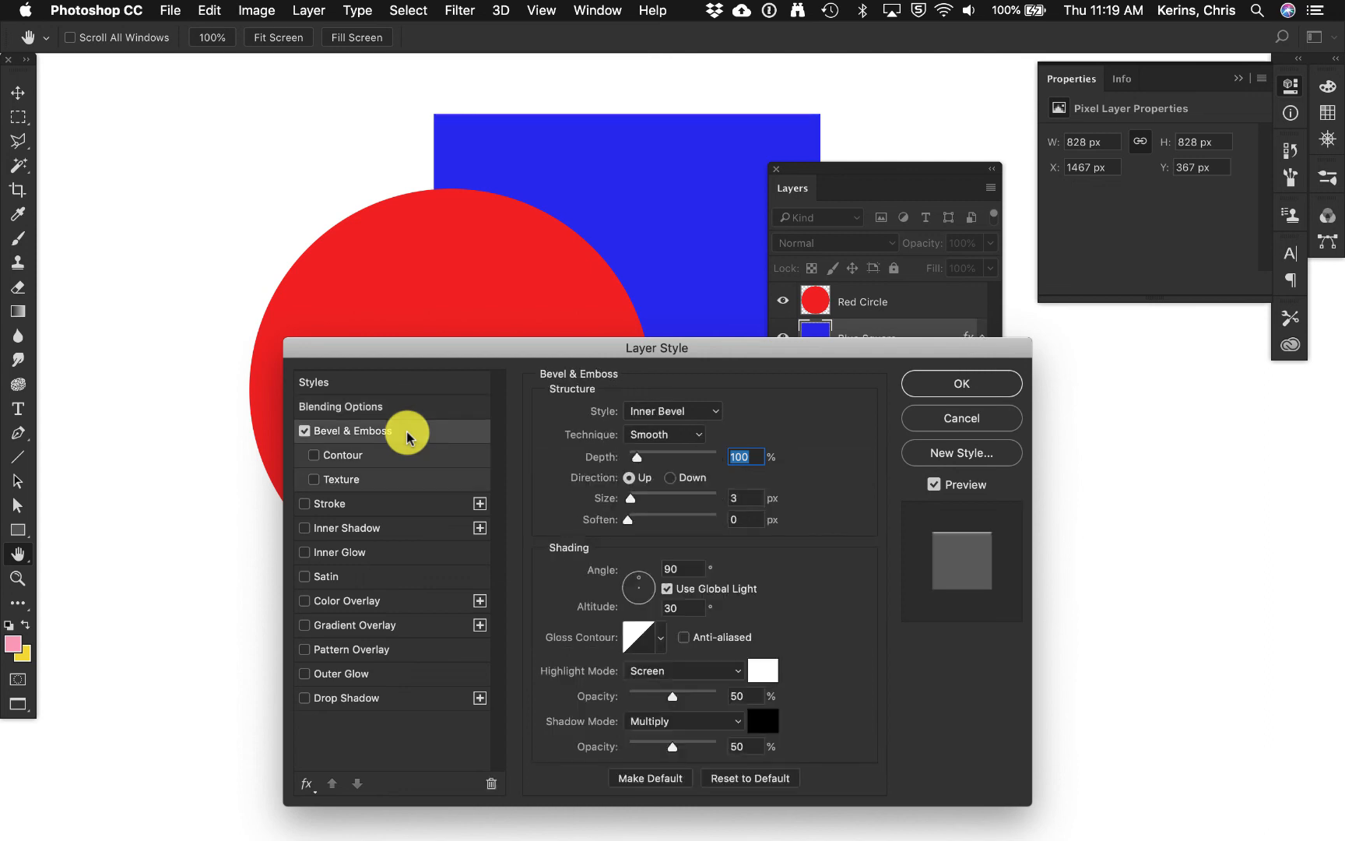
left_click(400, 509)
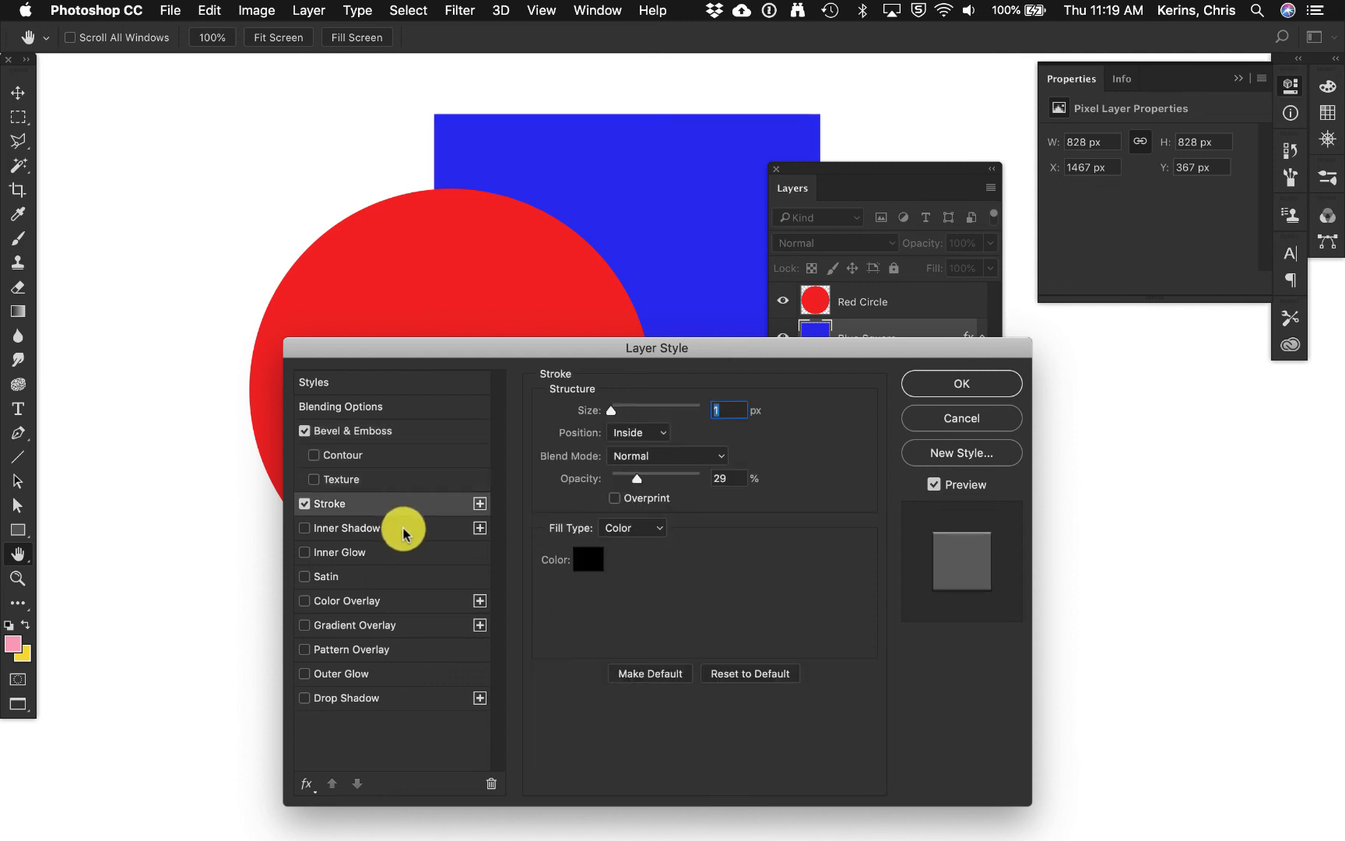
left_click(402, 529)
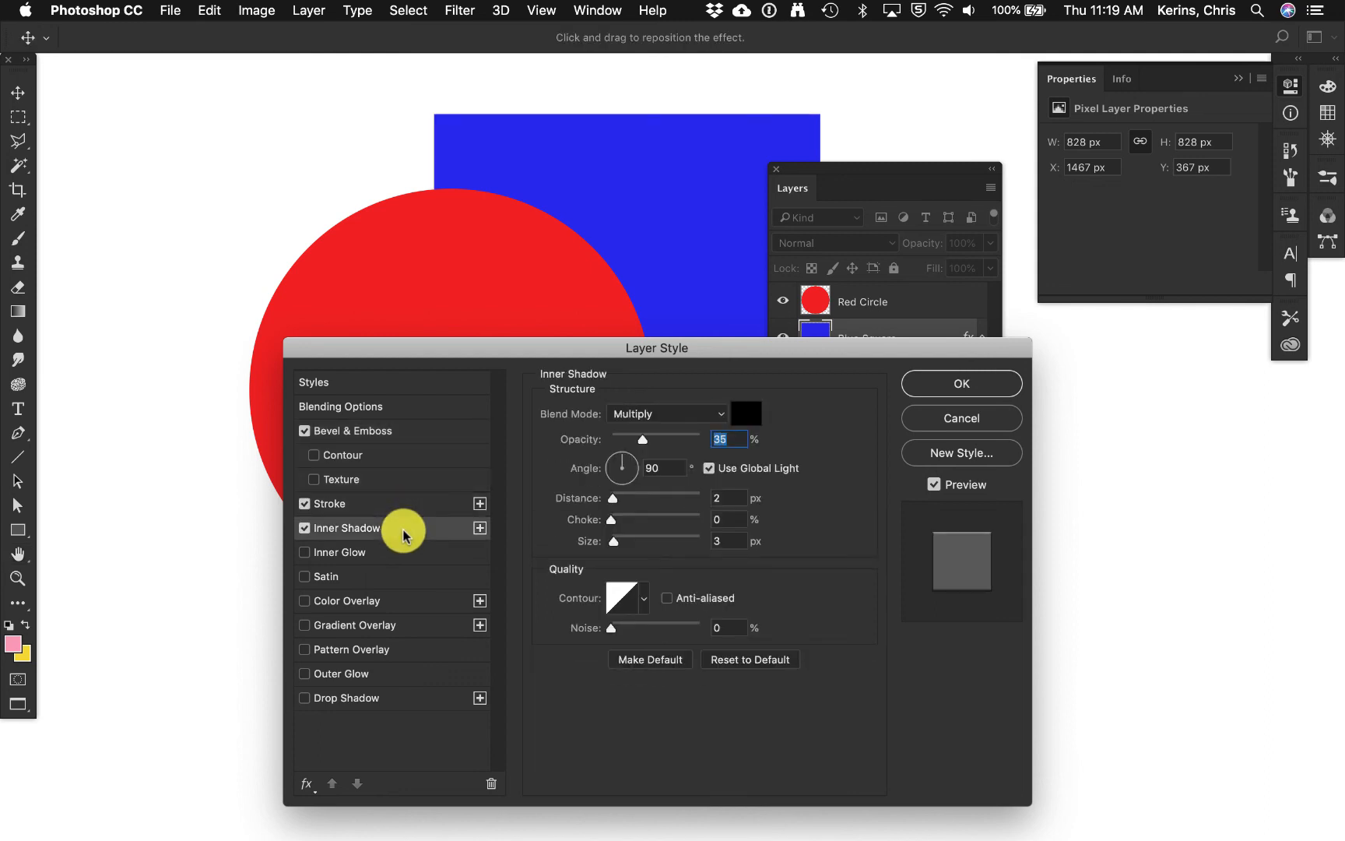
left_click(413, 384)
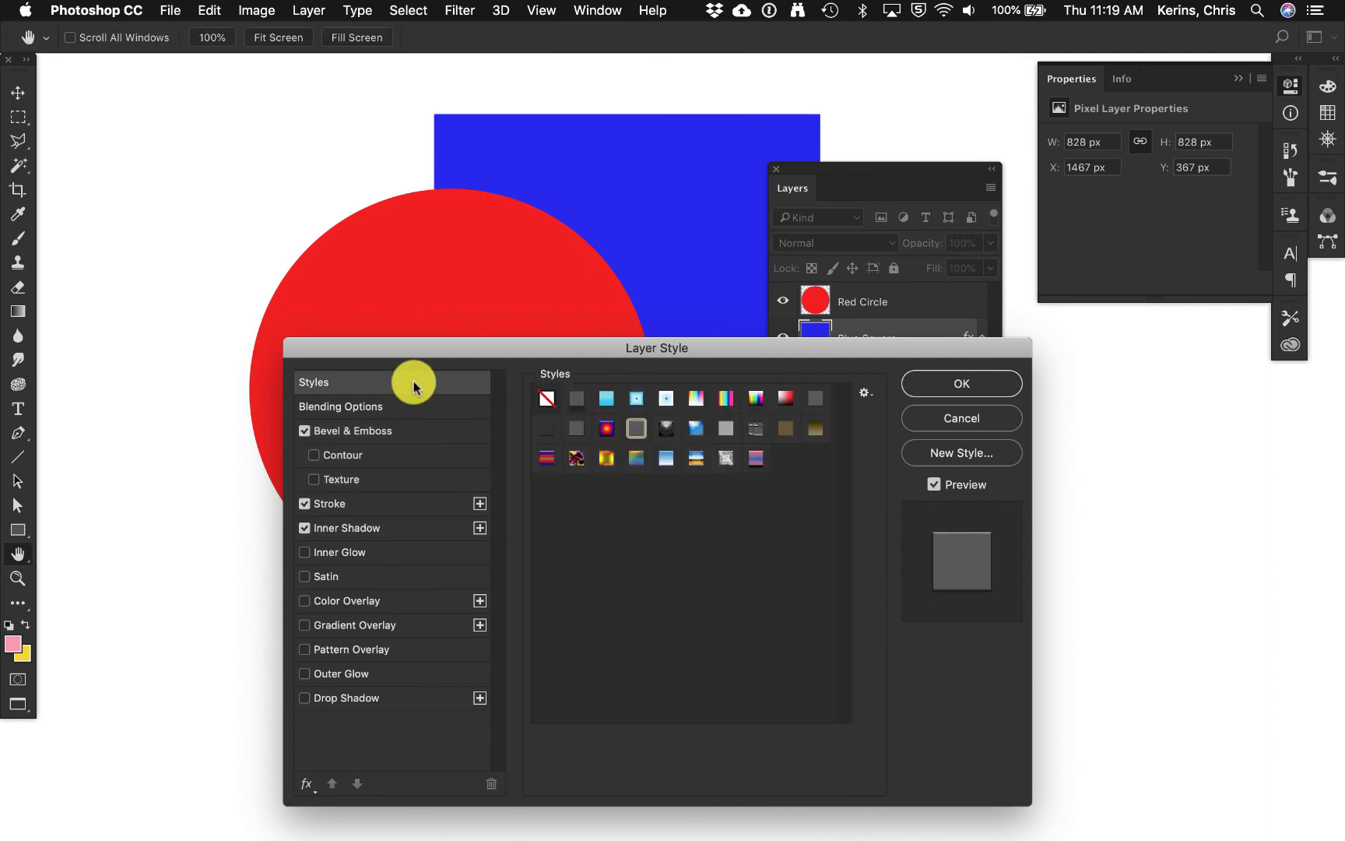
left_click(414, 405)
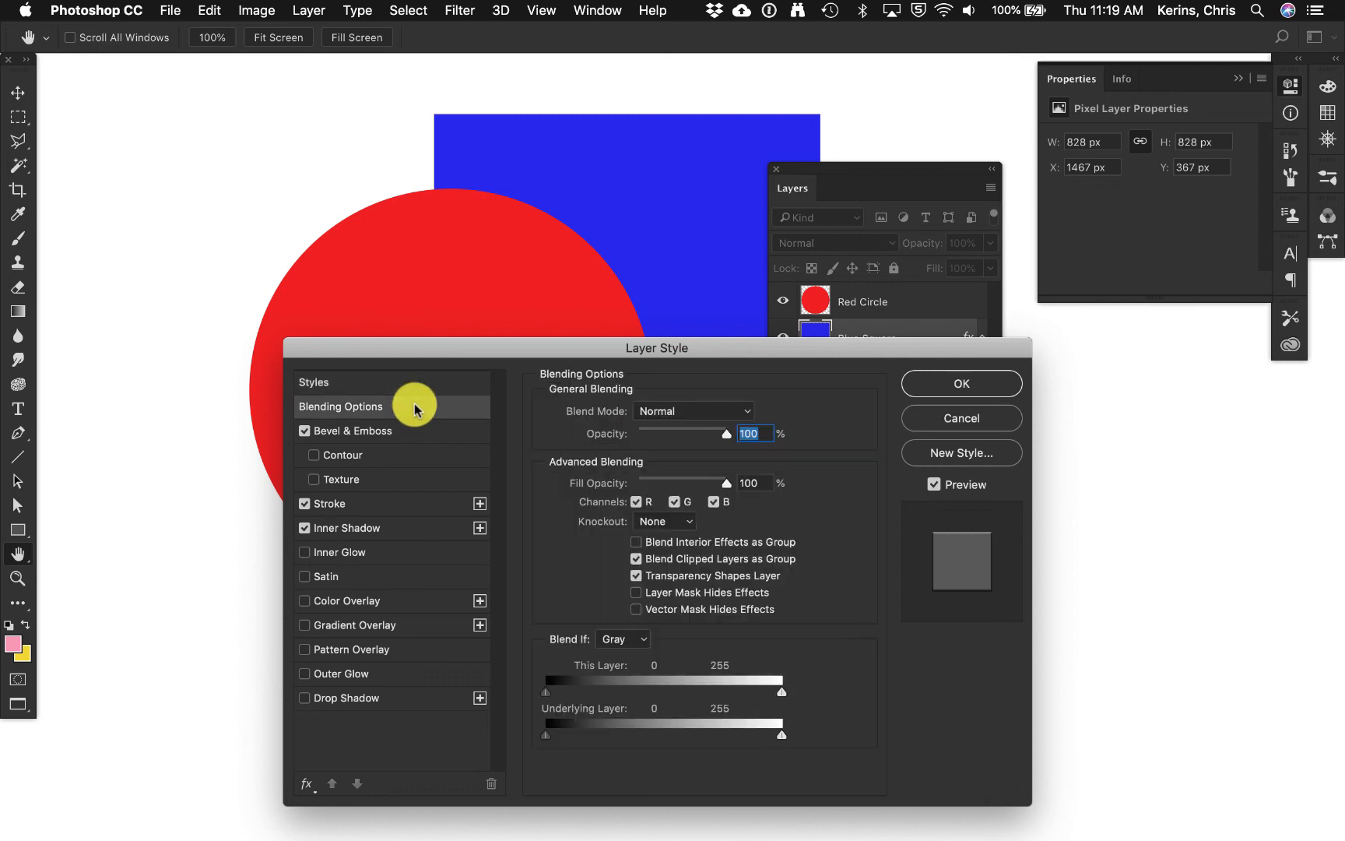
left_click(975, 389)
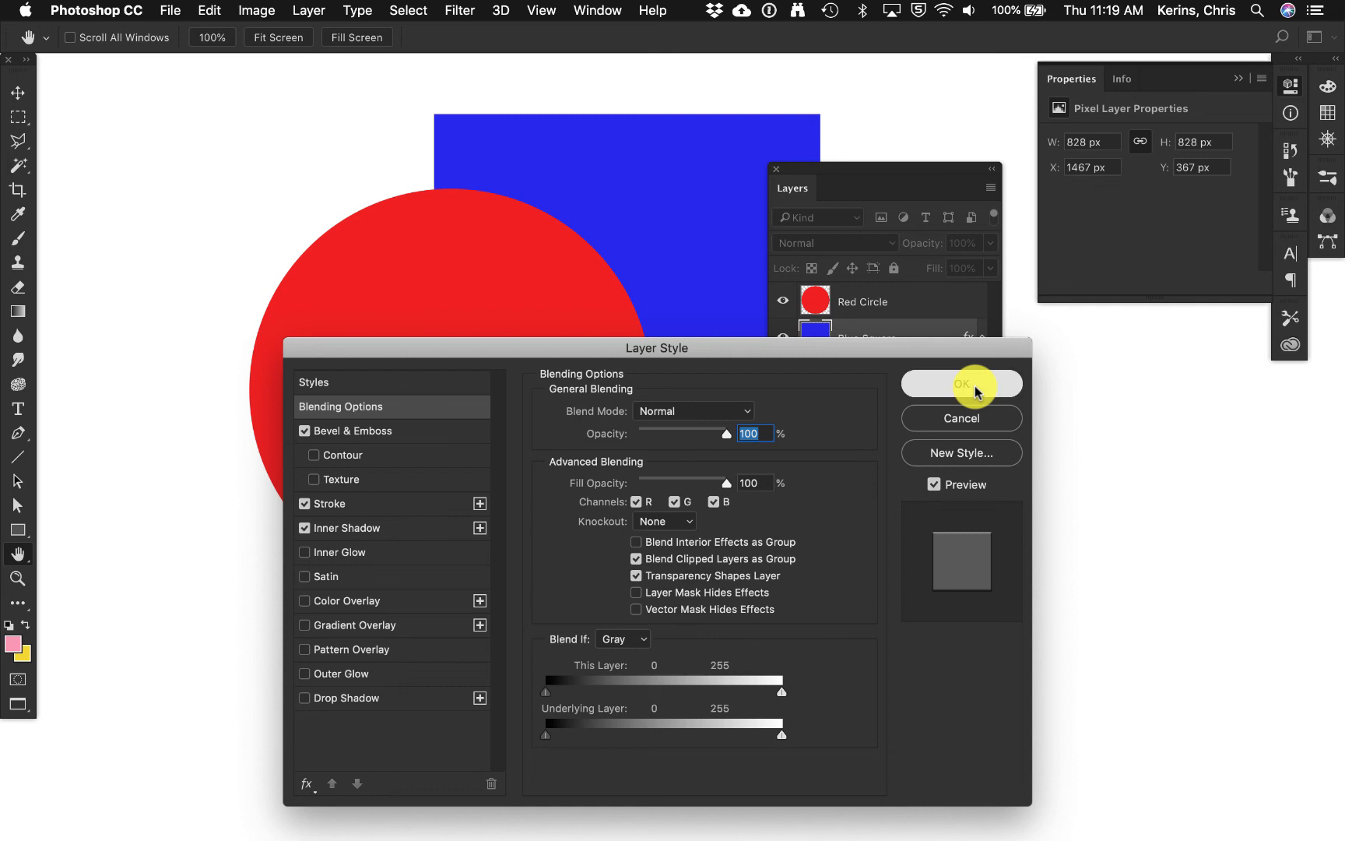